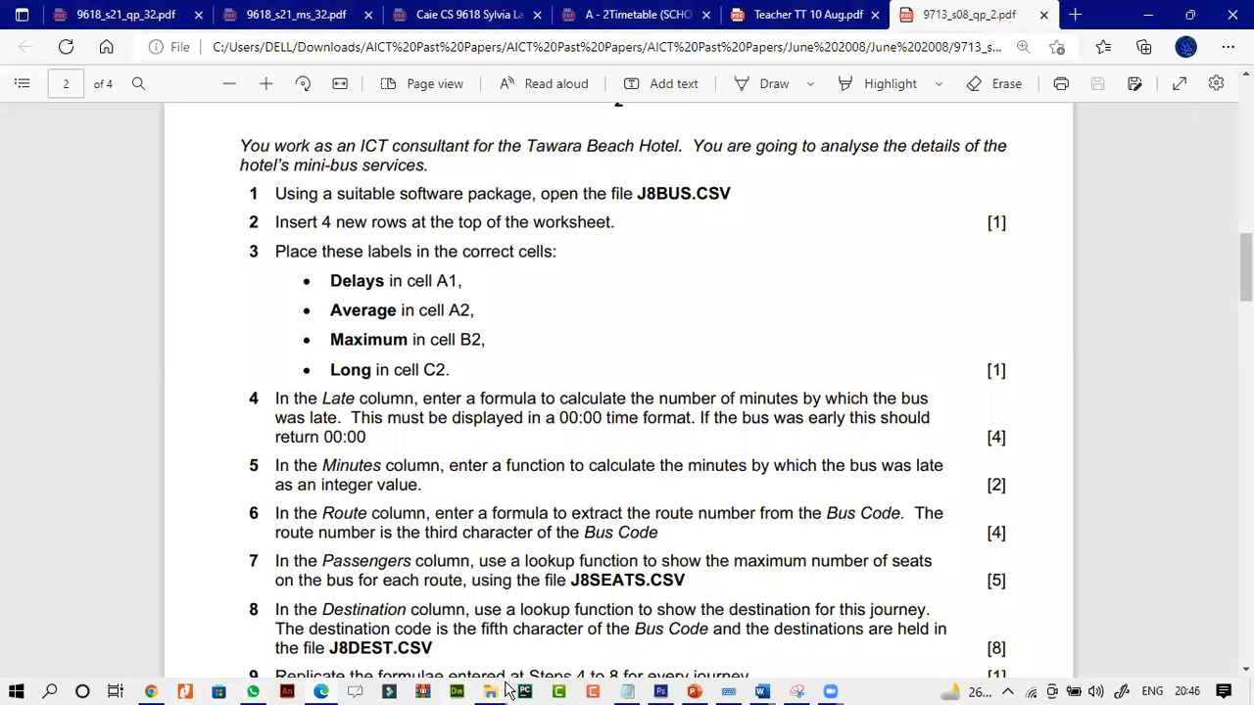
- Open the J8BUS file from the 06_9713_02 folder in Excel and fit all columns to their contents
{"action": "left_click", "coordinate": [676, 619]}
{"action": "double_click", "coordinate": [395, 228]}
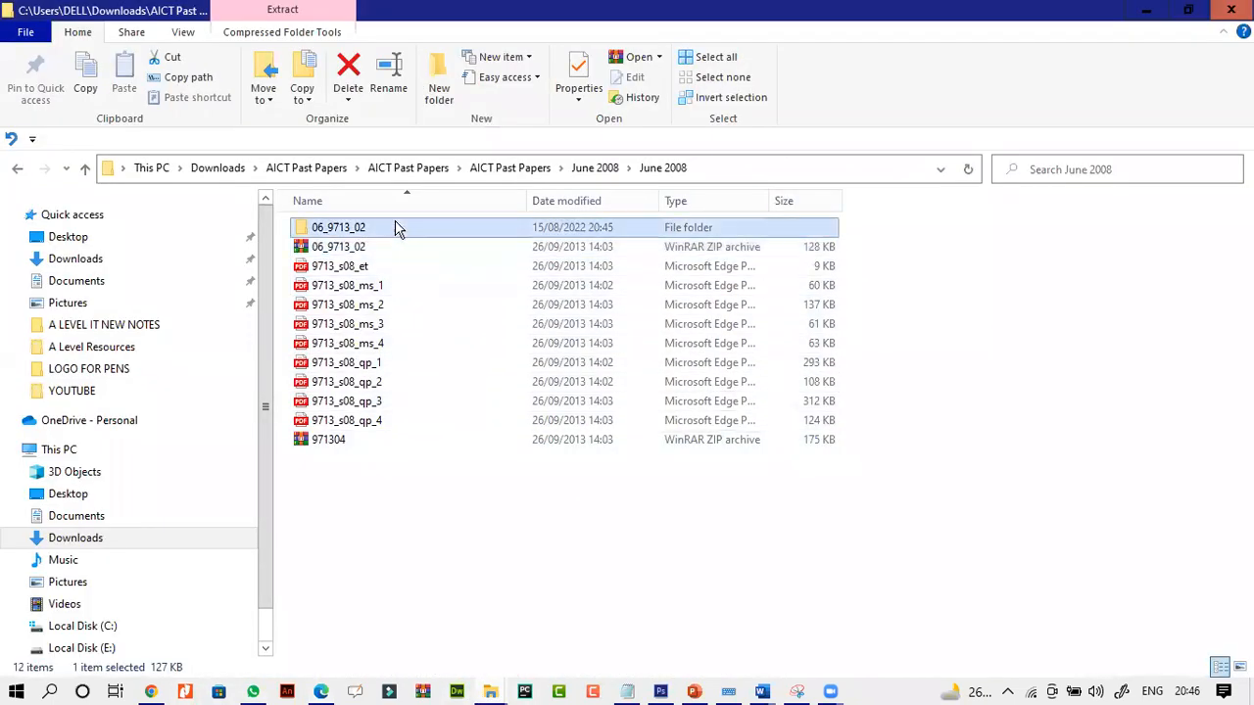
{"action": "left_click", "coordinate": [395, 227]}
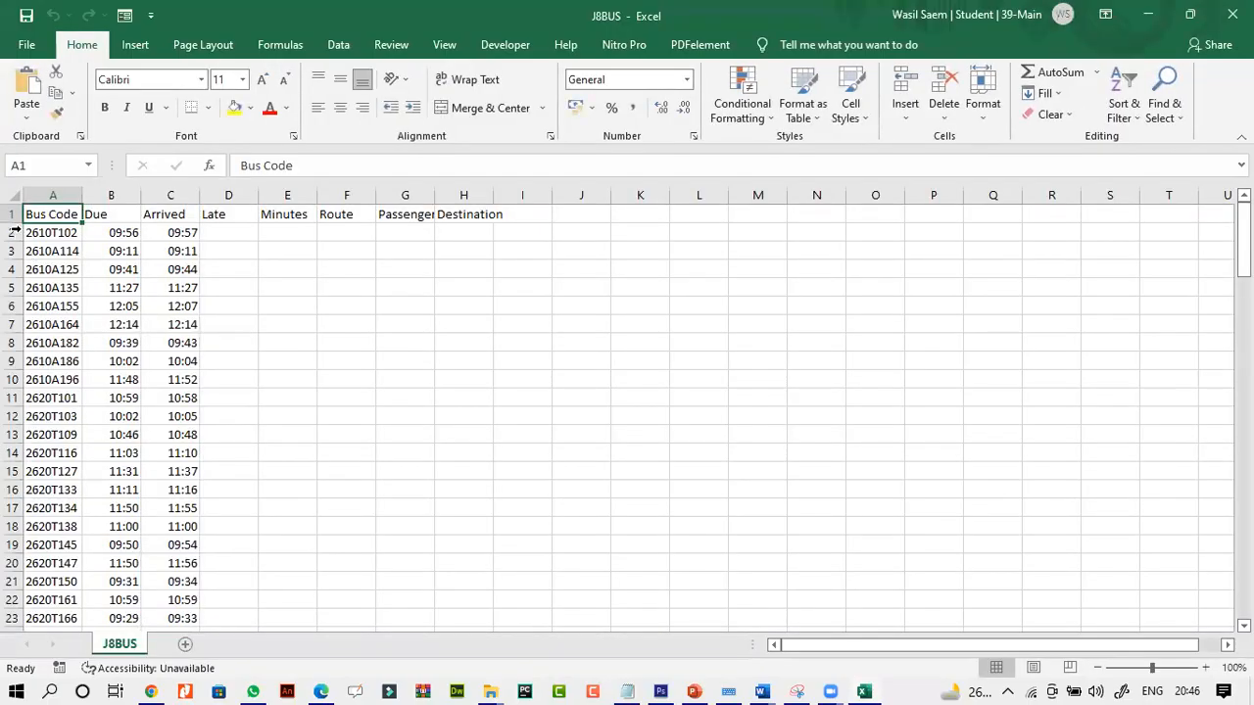
{"action": "left_click", "coordinate": [13, 196]}
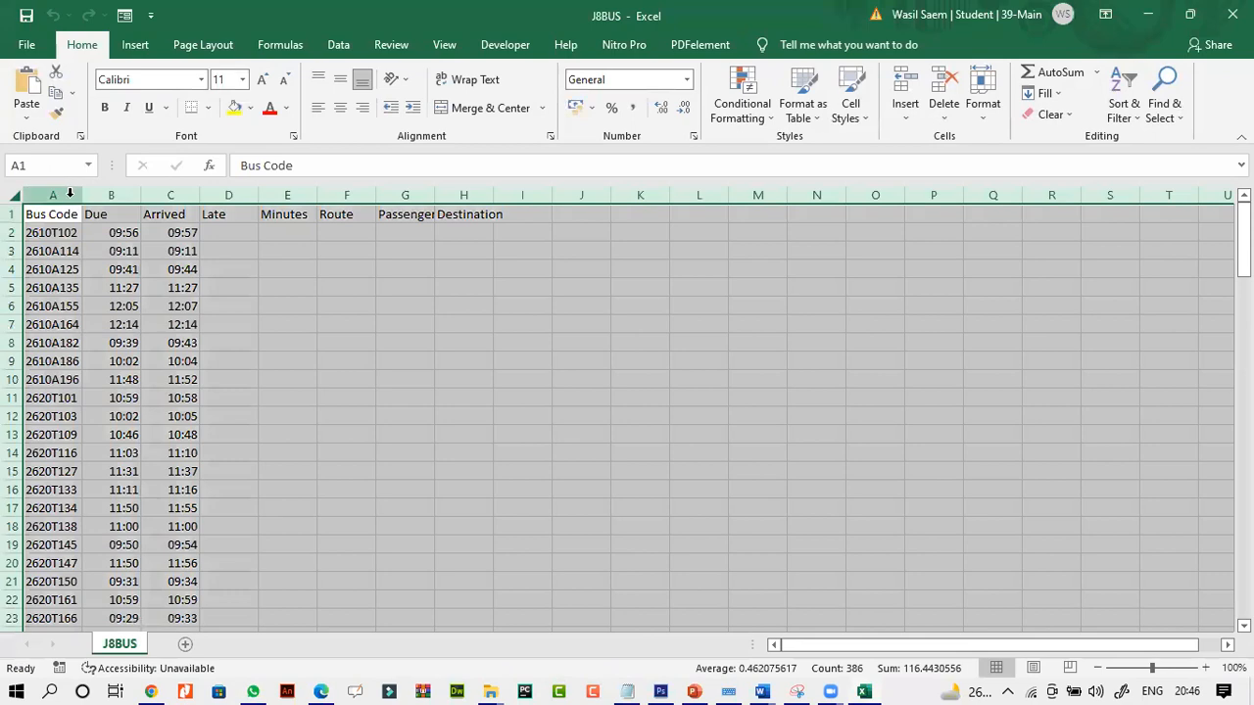
{"action": "double_click", "coordinate": [82, 195]}
- Check the question paper in Edge and insert four new rows at the top of the J8BUS worksheet
{"action": "left_click", "coordinate": [321, 691]}
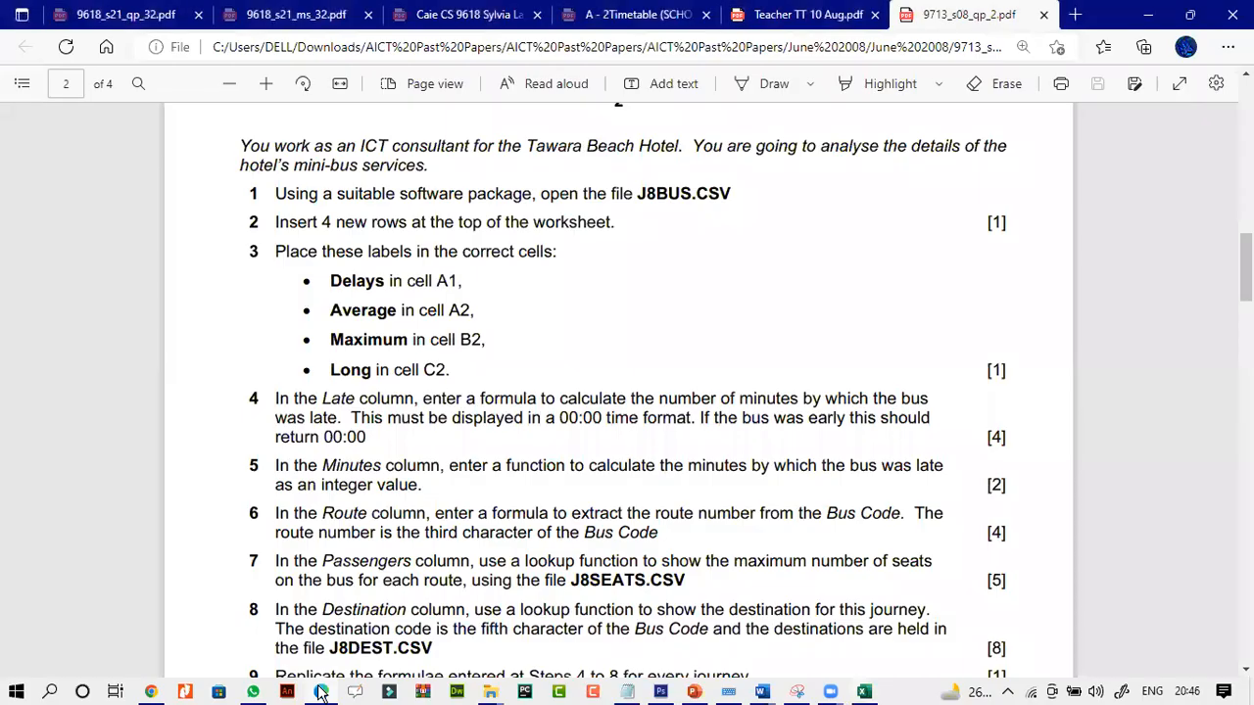
{"action": "left_click", "coordinate": [321, 691]}
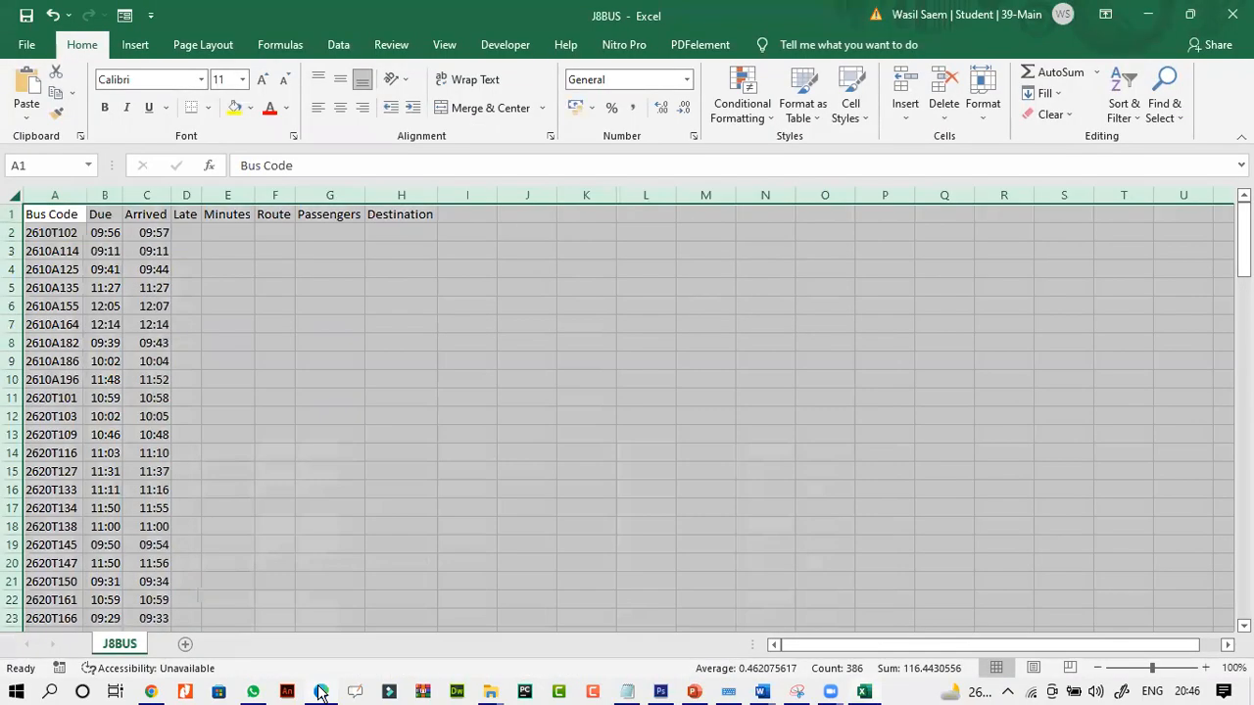
{"action": "left_click", "coordinate": [12, 214]}
{"action": "right_click", "coordinate": [10, 220]}
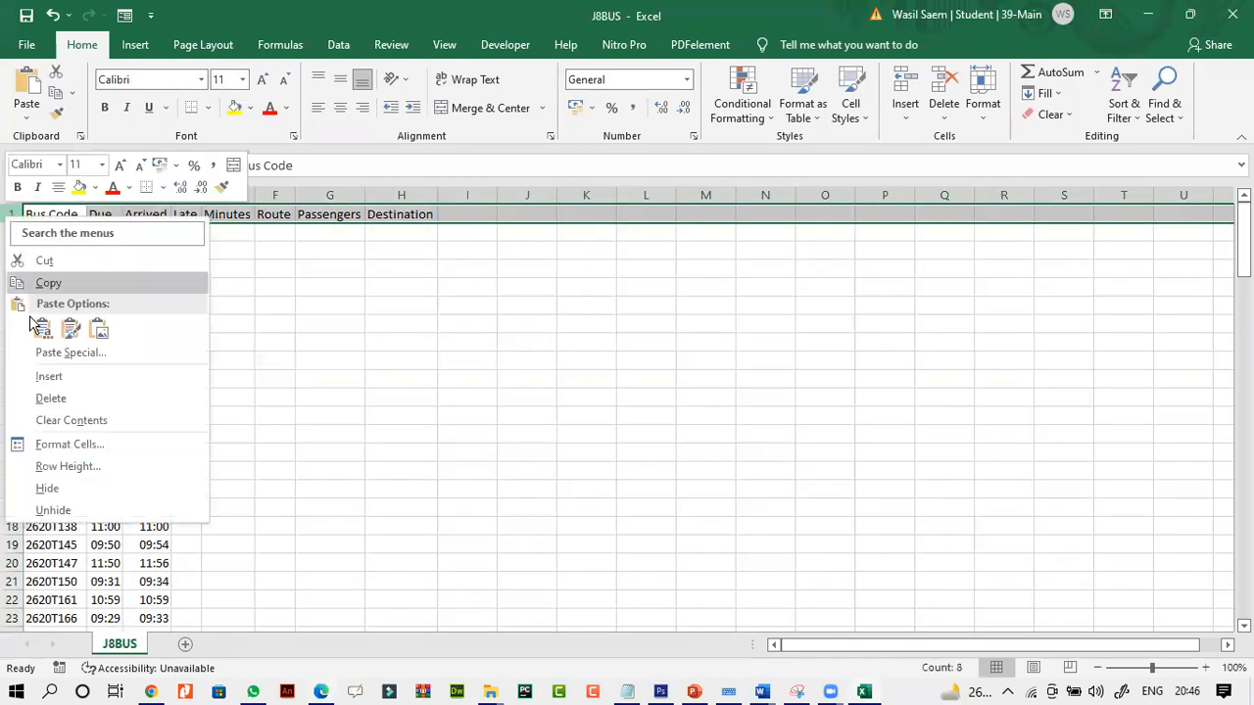
{"action": "left_click", "coordinate": [49, 375]}
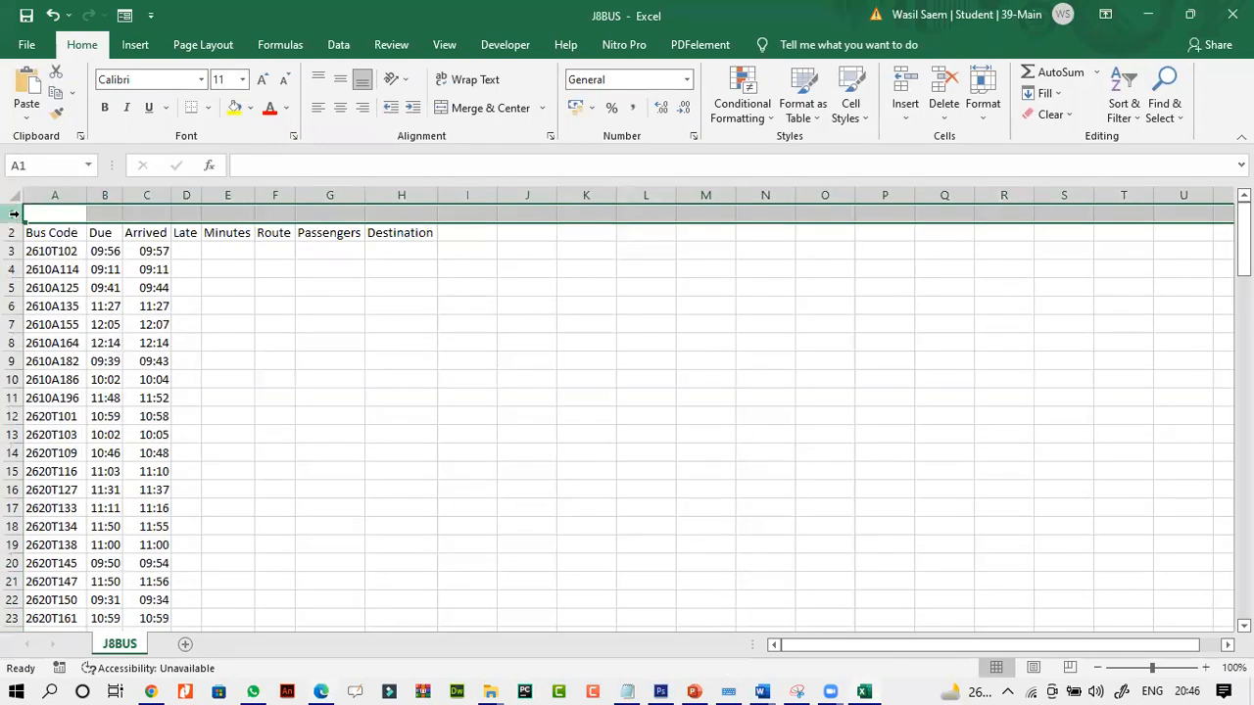
{"action": "right_click", "coordinate": [10, 215]}
{"action": "left_click", "coordinate": [56, 375]}
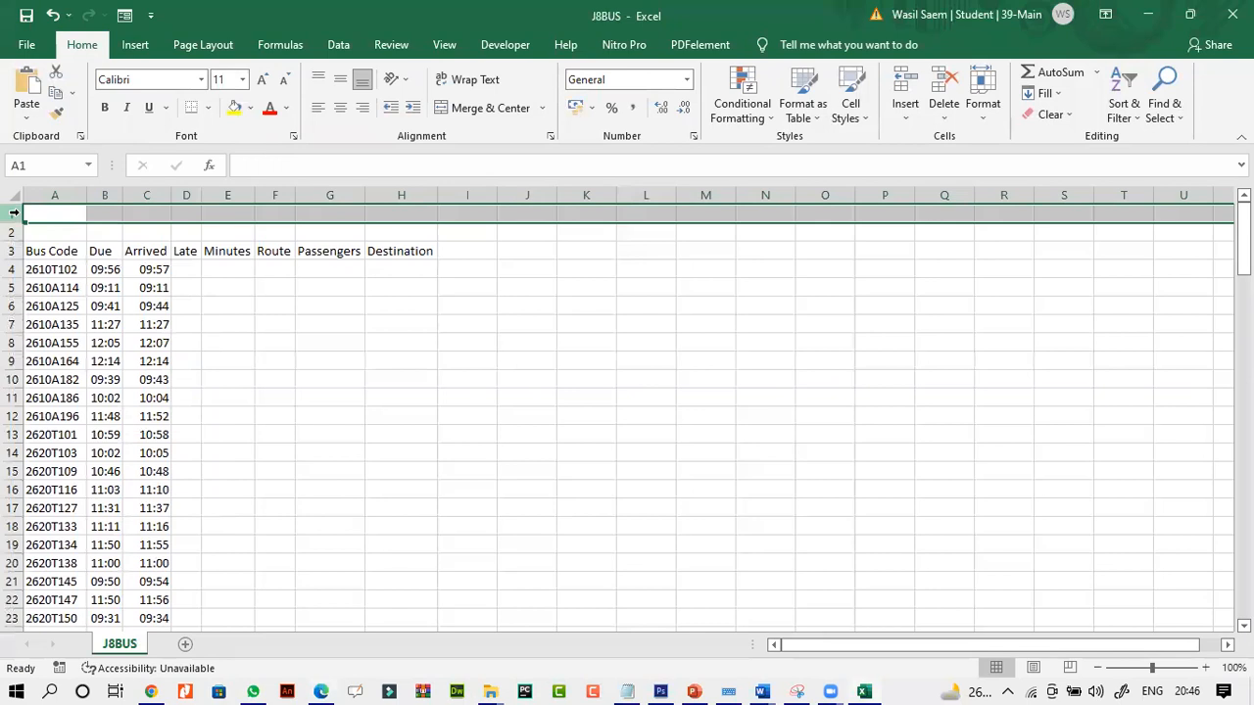
{"action": "right_click", "coordinate": [18, 218]}
{"action": "left_click", "coordinate": [61, 378]}
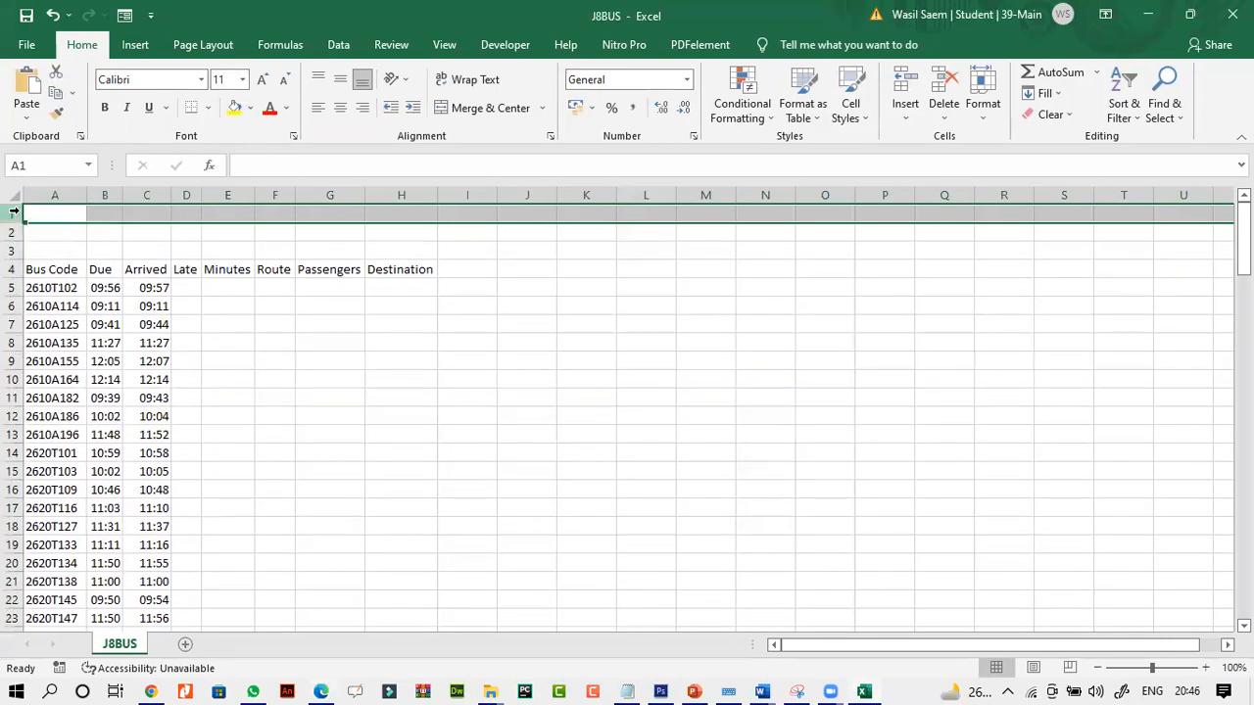
{"action": "right_click", "coordinate": [16, 213]}
{"action": "left_click", "coordinate": [65, 376]}
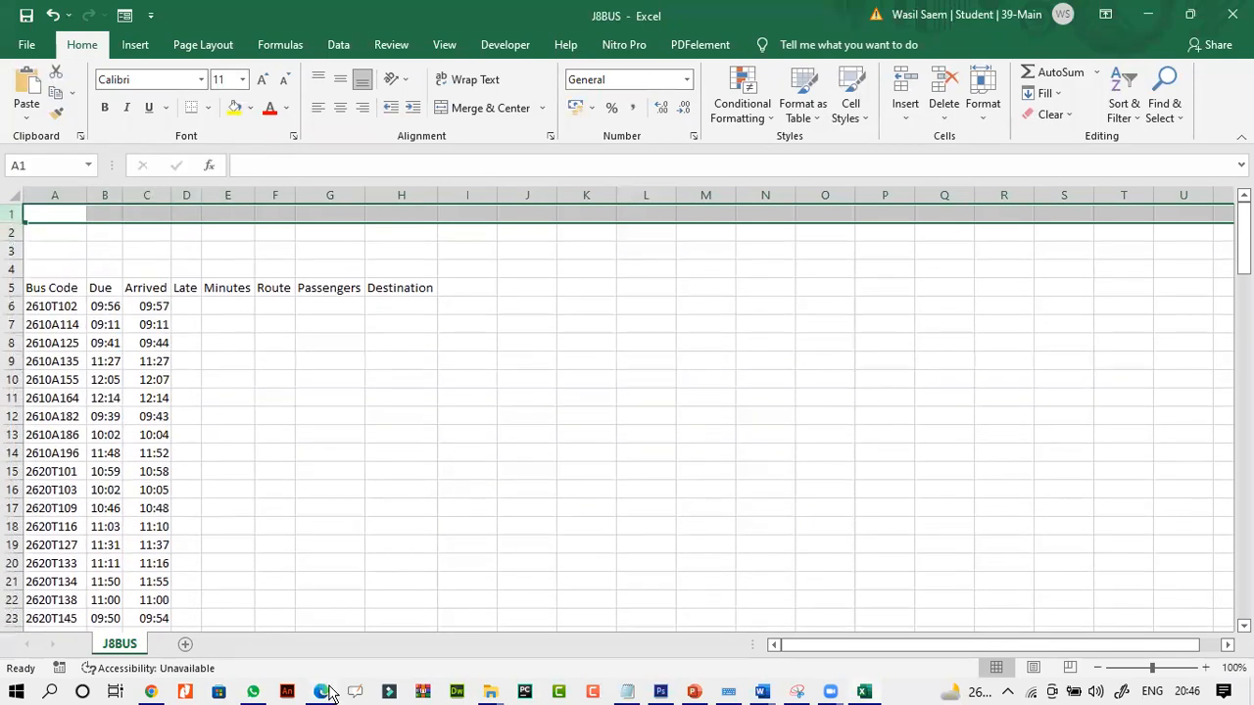
- Copy the label Delays from the question paper into cell A1, removing the stray extra character
{"action": "left_click", "coordinate": [326, 692]}
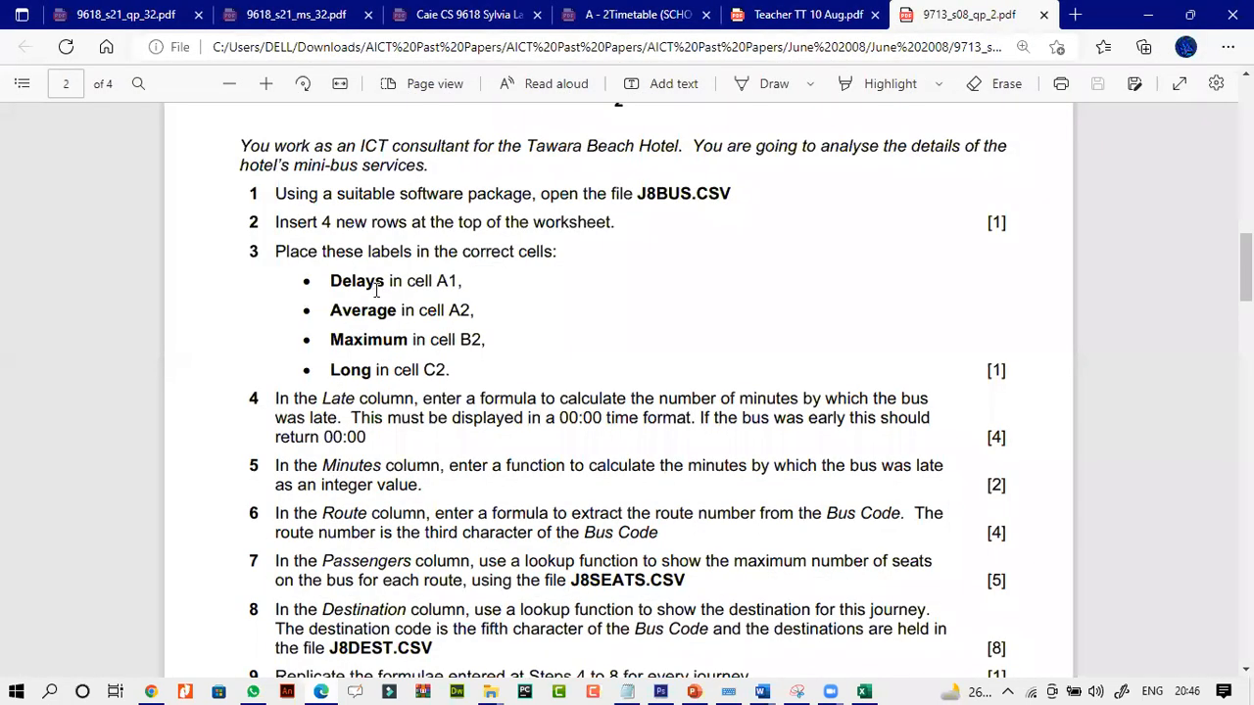
{"action": "left_click_drag", "start_coordinate": [392, 281], "coordinate": [341, 282]}
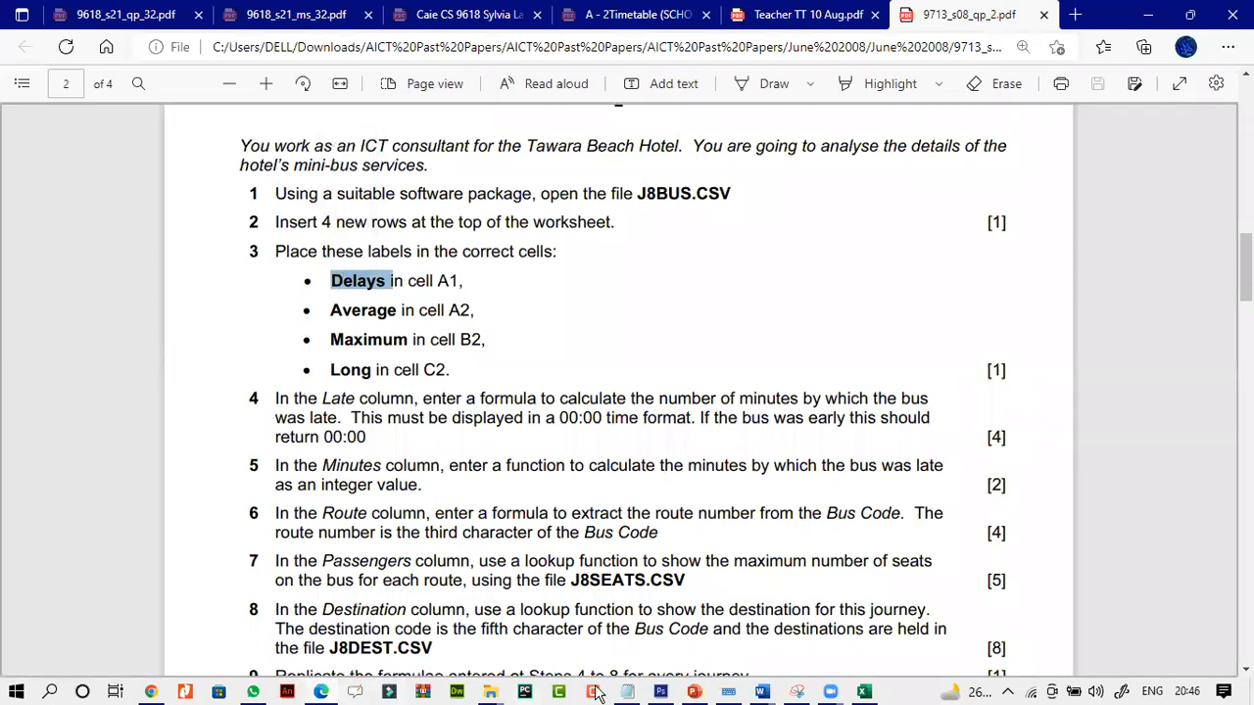
{"action": "left_click", "coordinate": [863, 691]}
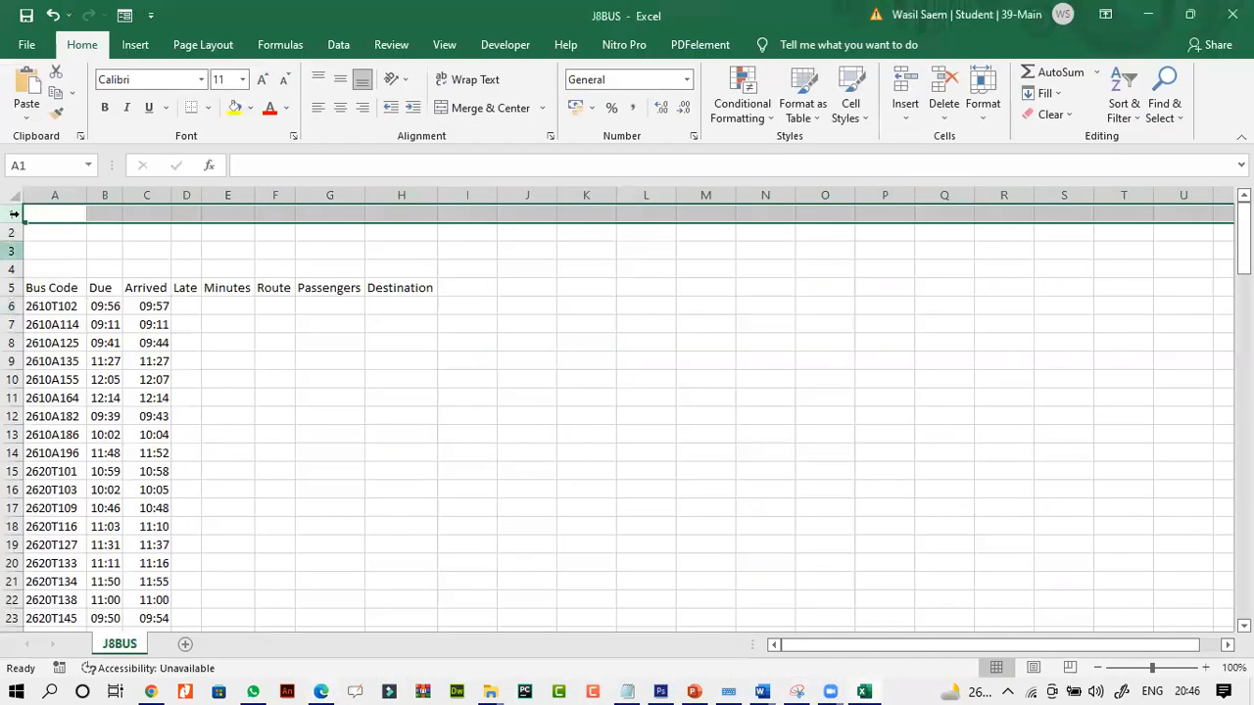
{"action": "left_click", "coordinate": [48, 219]}
{"action": "type", "text": "Delays i"}
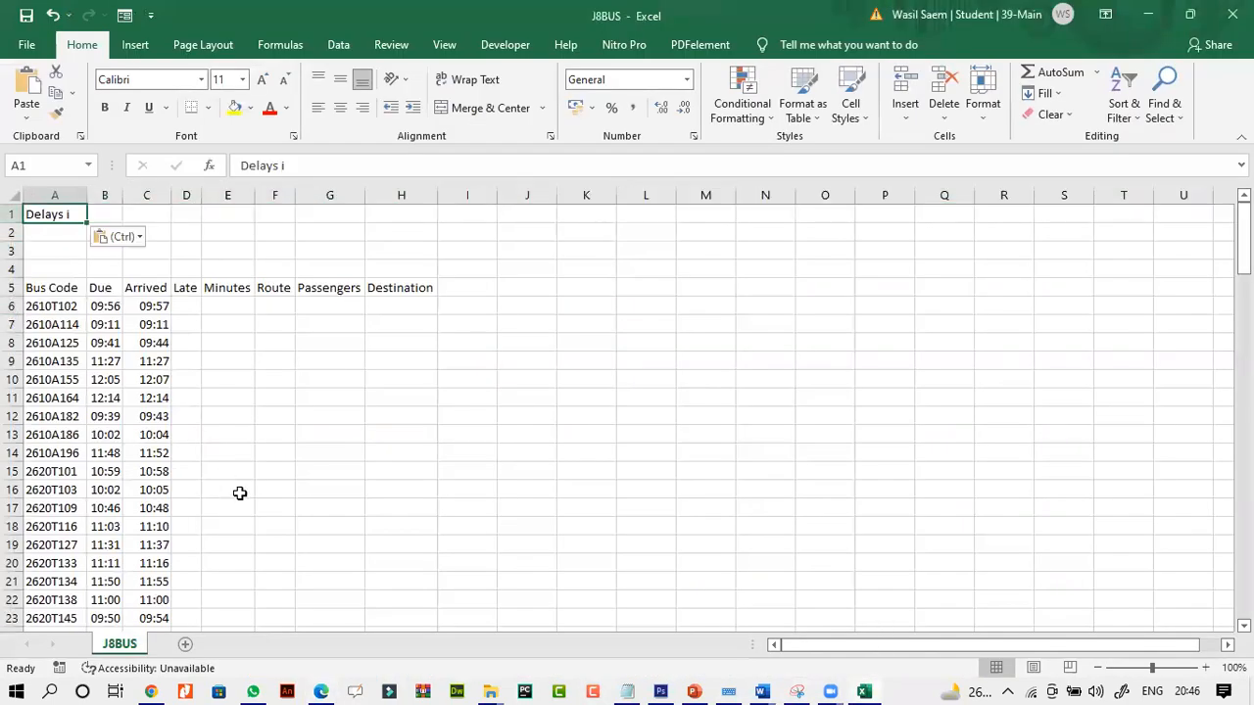
{"action": "double_click", "coordinate": [75, 213]}
{"action": "key", "text": "BackSpace"}
{"action": "key", "text": "BackSpace"}
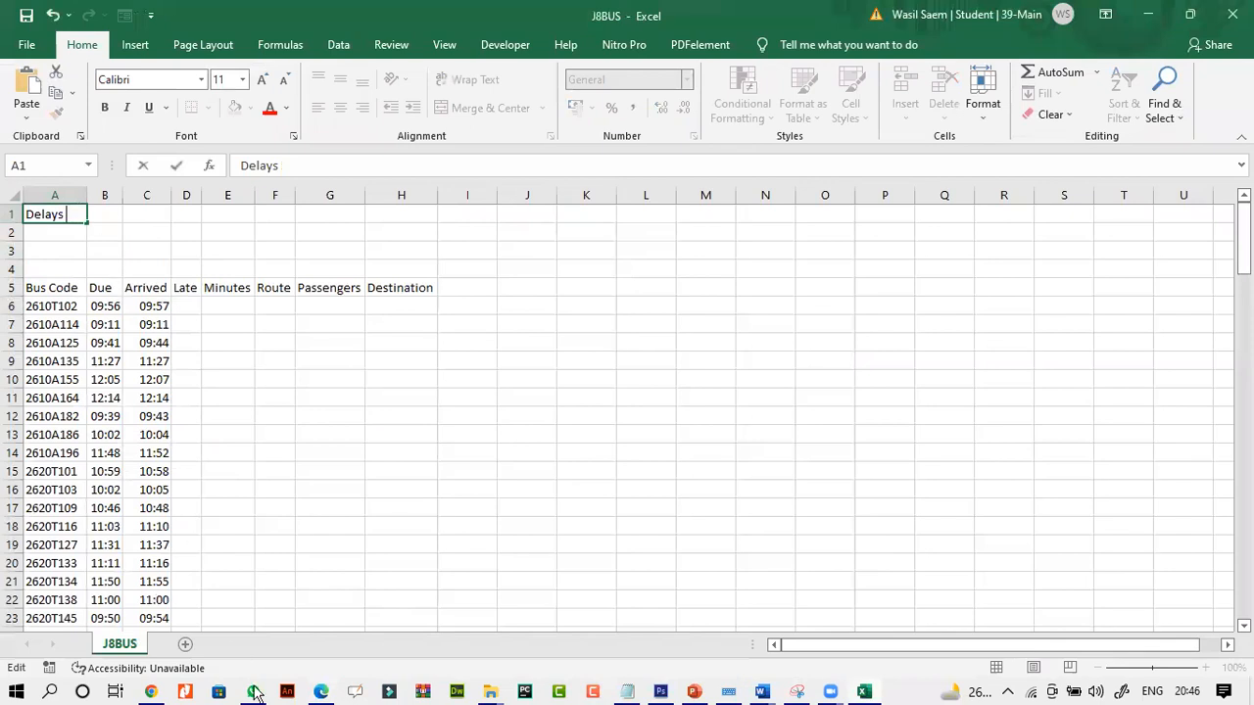
- Copy the label Average from the question paper and paste it into cell A2
{"action": "left_click", "coordinate": [319, 693]}
{"action": "left_click_drag", "start_coordinate": [396, 310], "coordinate": [331, 318]}
{"action": "key", "text": "ctrl+c"}
{"action": "right_click", "coordinate": [323, 145]}
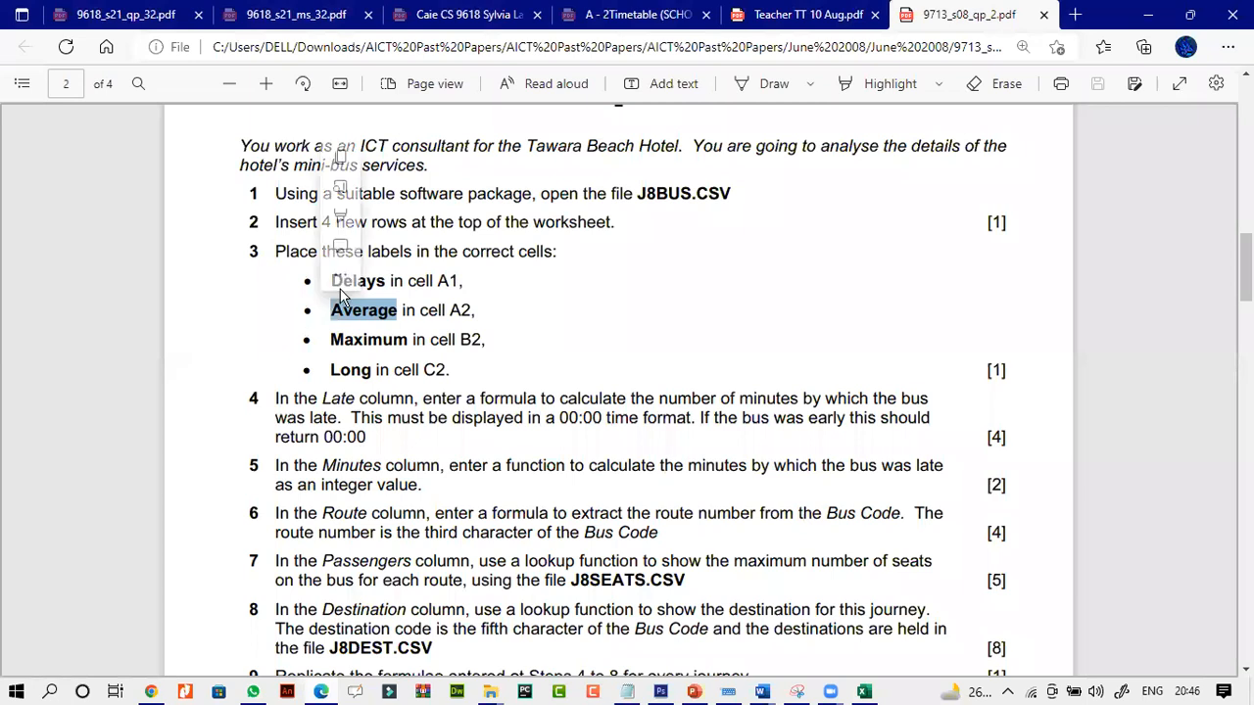
{"action": "left_click", "coordinate": [370, 157]}
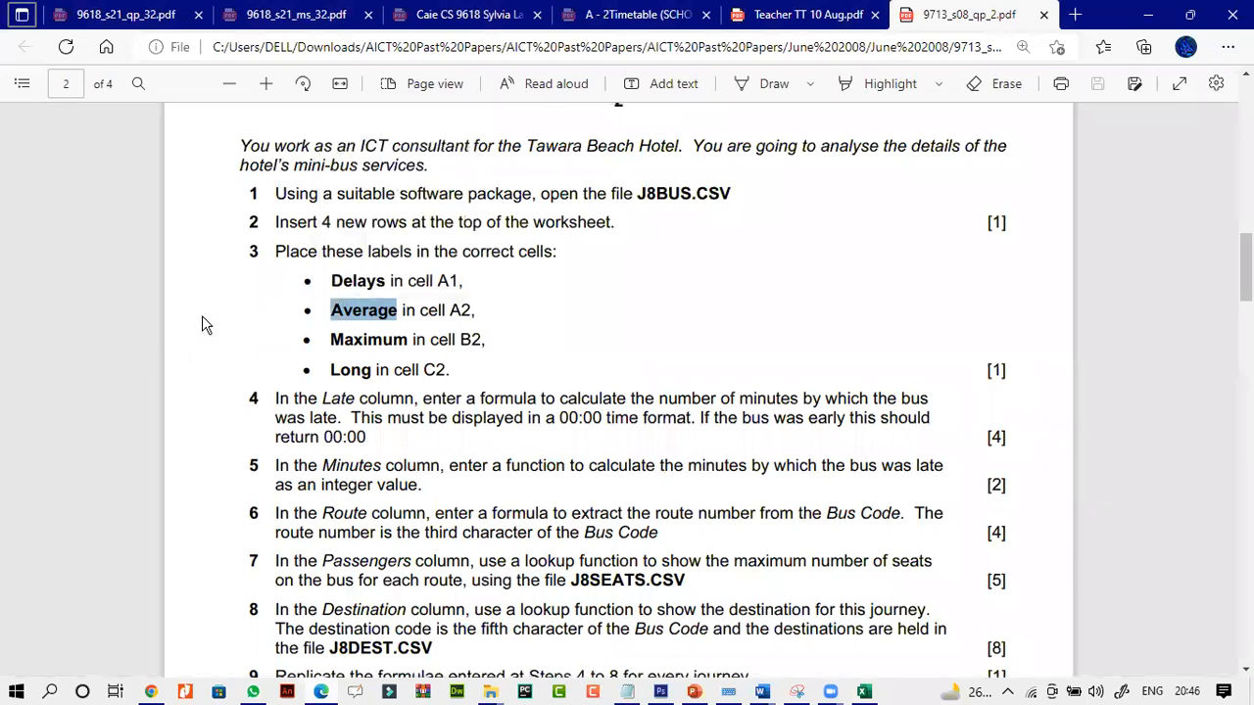
{"action": "left_click", "coordinate": [863, 691]}
{"action": "left_click", "coordinate": [72, 232]}
{"action": "key", "text": "ctrl+v"}
{"action": "left_click_drag", "start_coordinate": [220, 470], "coordinate": [343, 602]}
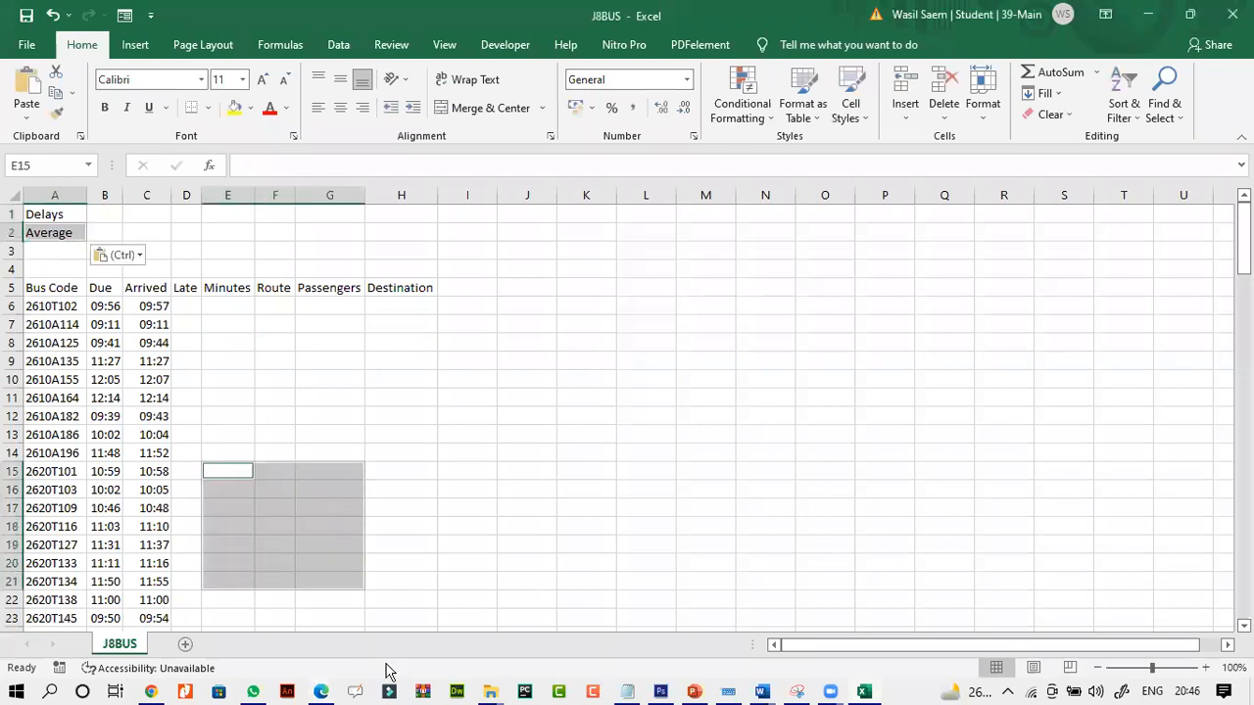
- Try to copy Maximum from the question paper into cell B2, and replace the pasted text with Max
{"action": "left_click", "coordinate": [323, 691]}
{"action": "left_click_drag", "start_coordinate": [333, 348], "coordinate": [408, 345]}
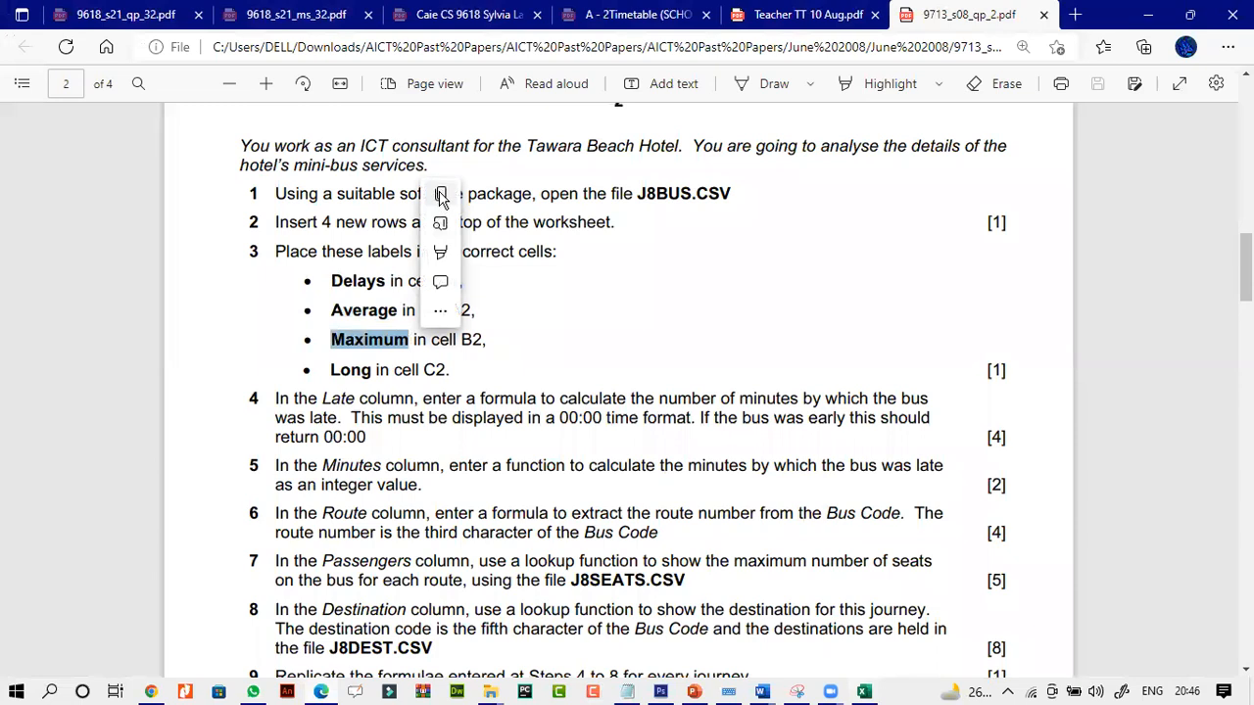
{"action": "left_click", "coordinate": [440, 196]}
{"action": "left_click", "coordinate": [853, 692]}
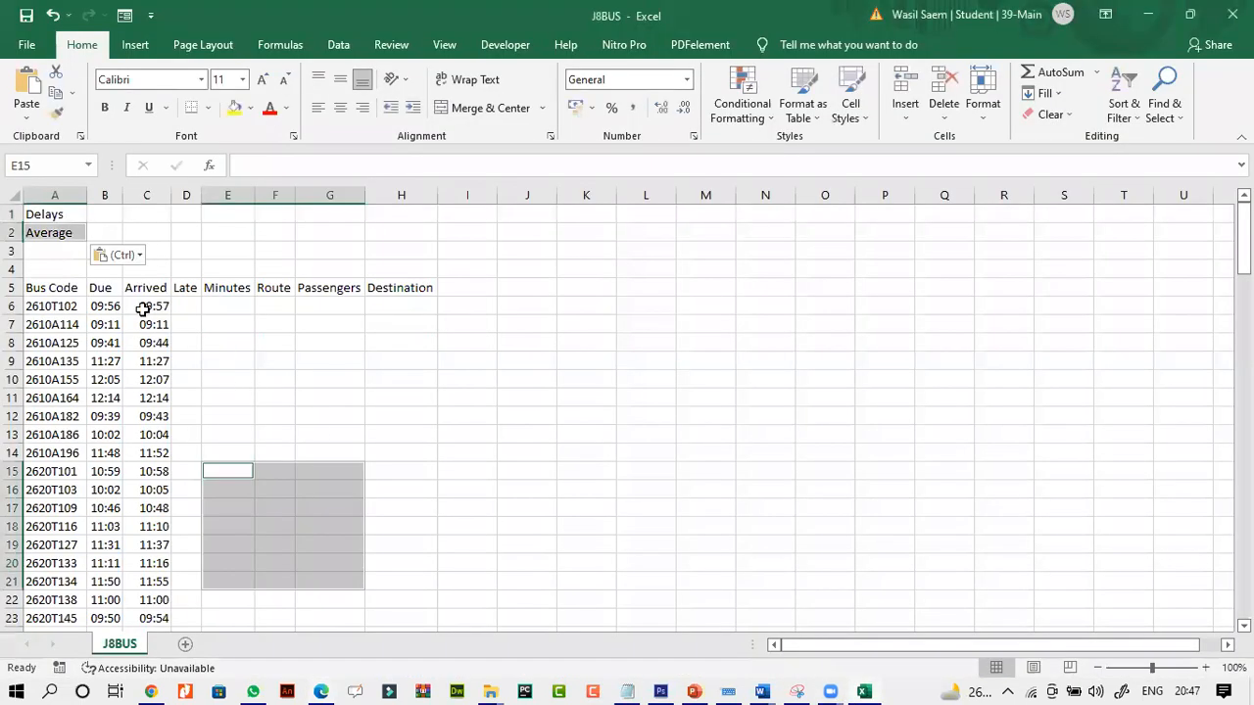
{"action": "left_click", "coordinate": [111, 229]}
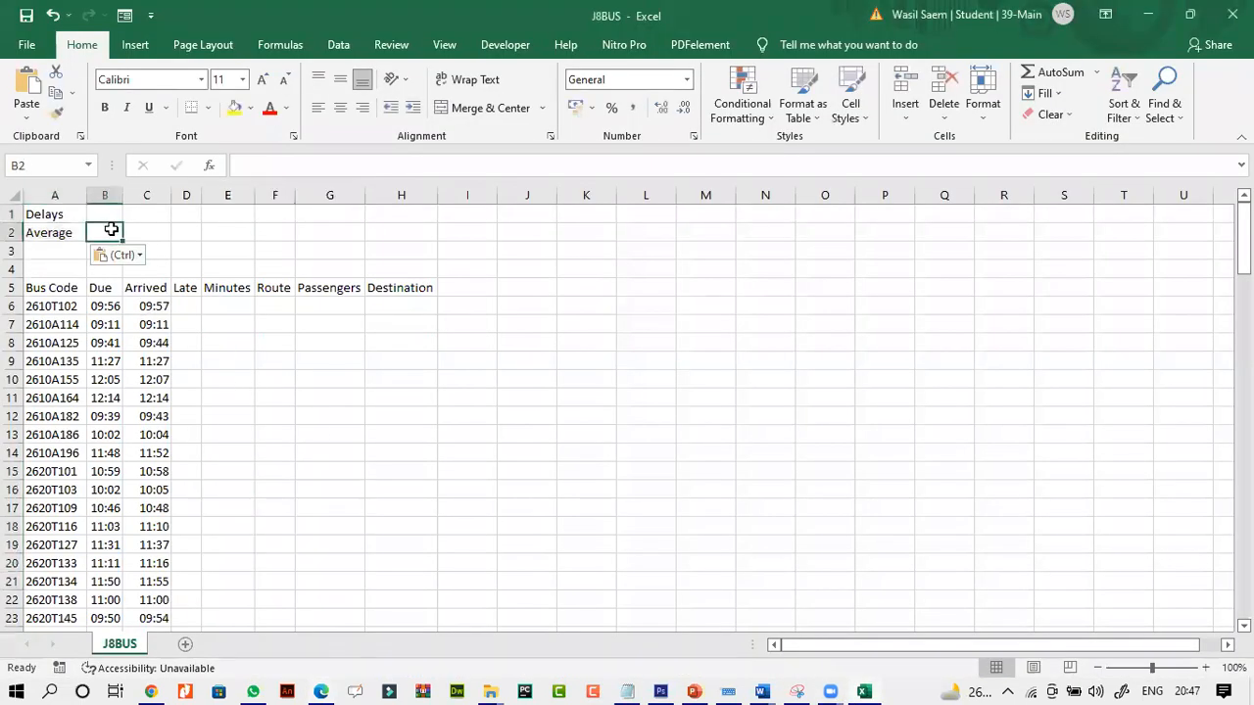
{"action": "key", "text": "ctrl+v"}
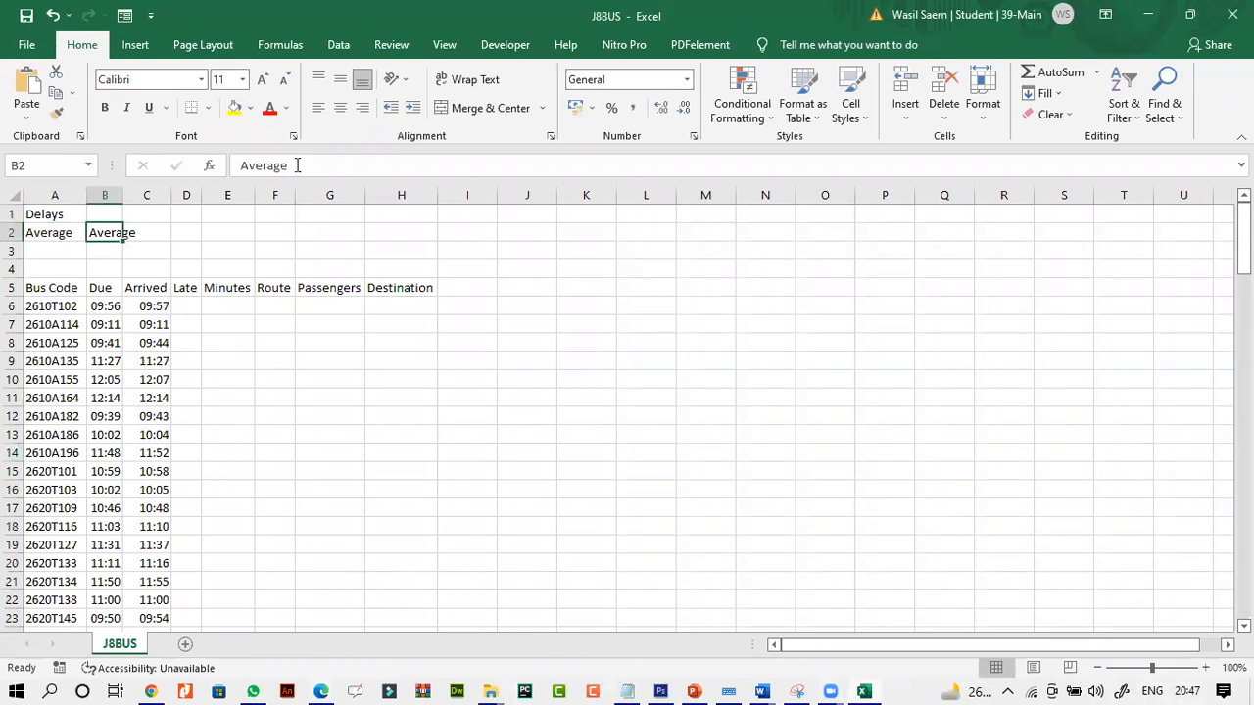
{"action": "left_click_drag", "start_coordinate": [298, 165], "coordinate": [179, 163]}
{"action": "type", "text": "Max"}
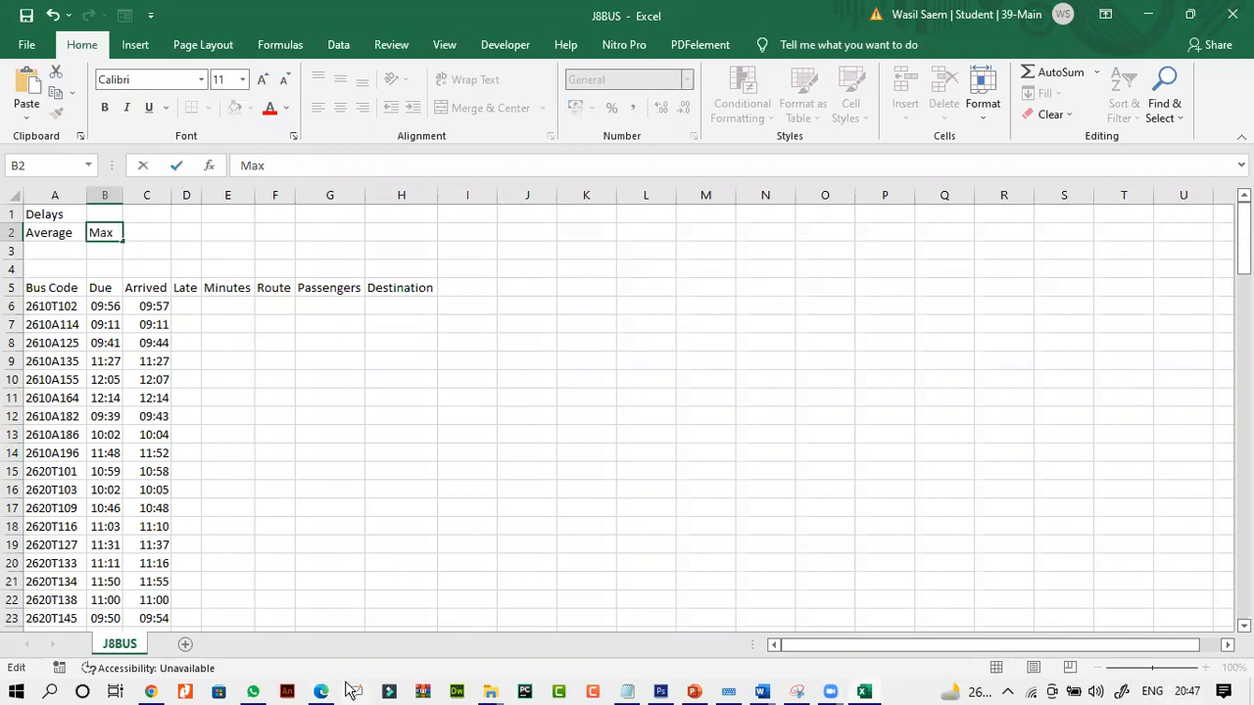
- Copy the label Long from the question paper and paste it into cell C2
{"action": "left_click", "coordinate": [315, 691]}
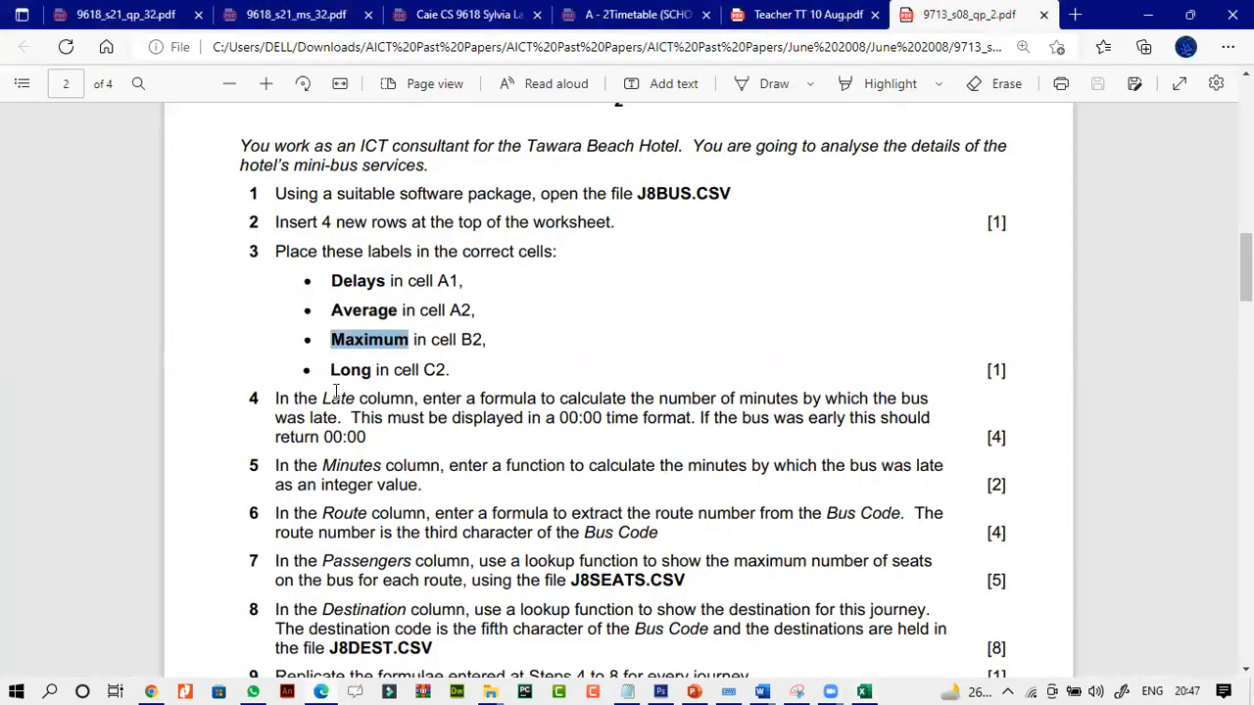
{"action": "left_click_drag", "start_coordinate": [329, 370], "coordinate": [373, 371]}
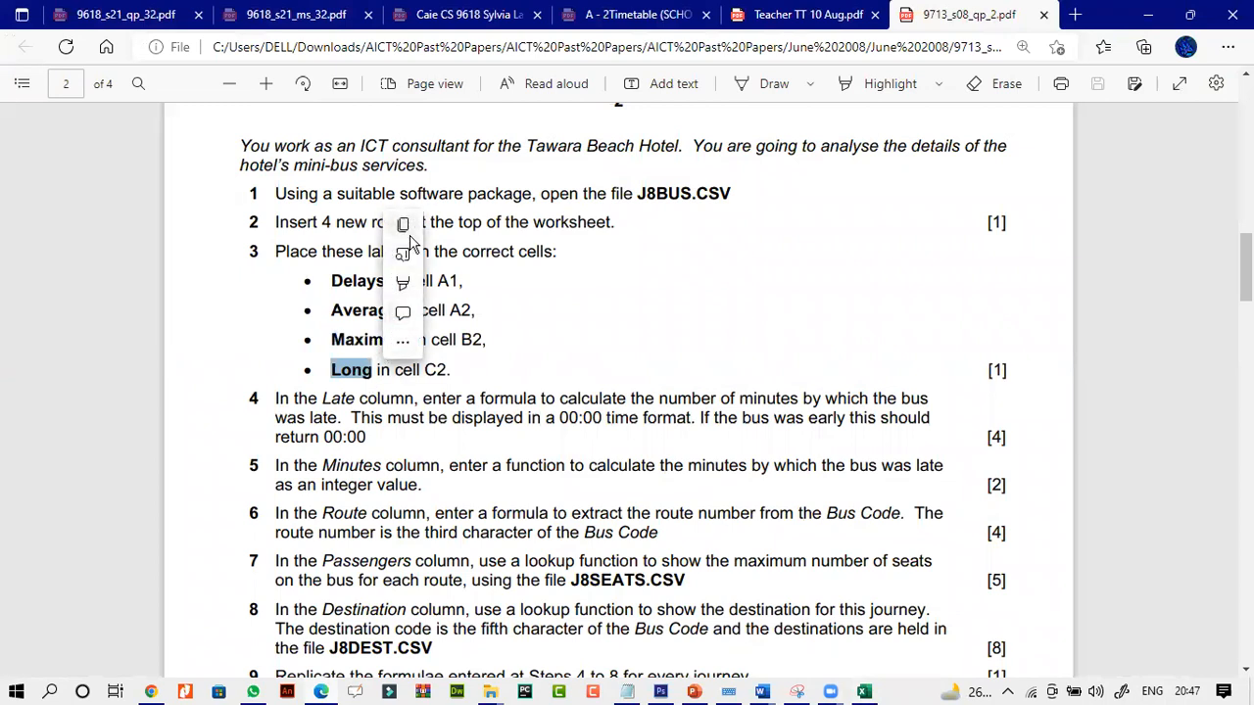
{"action": "left_click", "coordinate": [863, 692]}
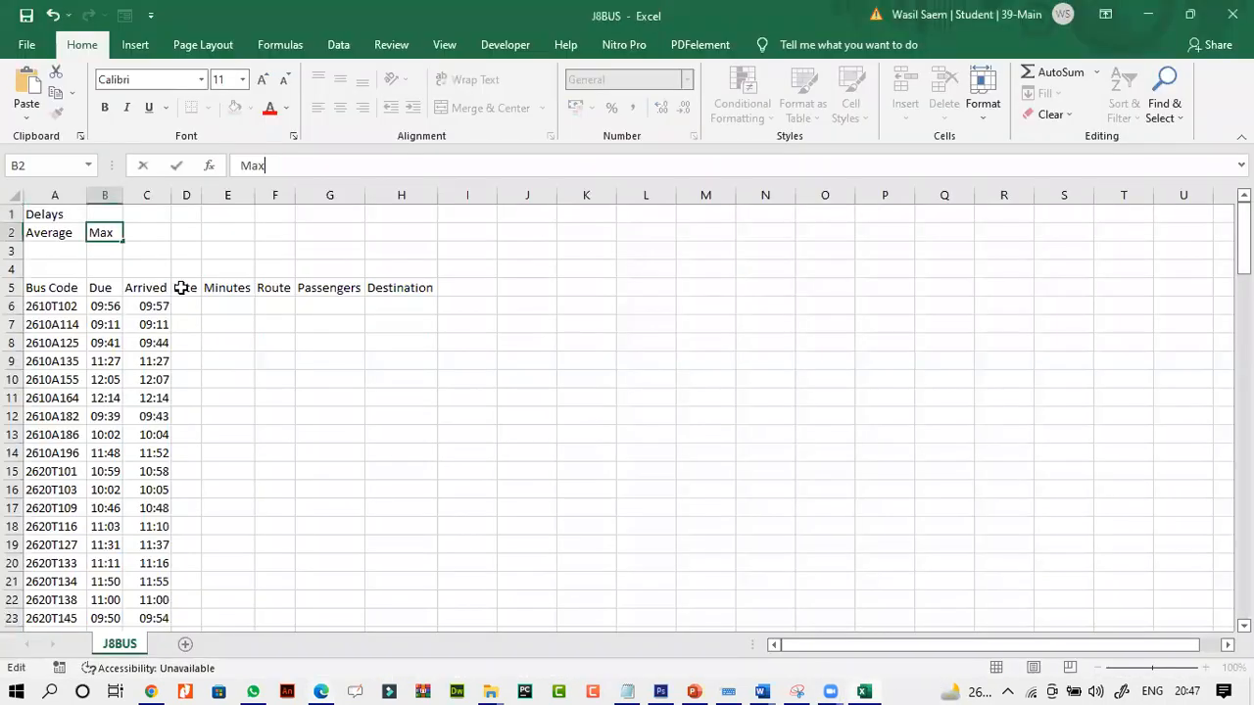
{"action": "left_click", "coordinate": [152, 237]}
{"action": "key", "text": "ctrl+v"}
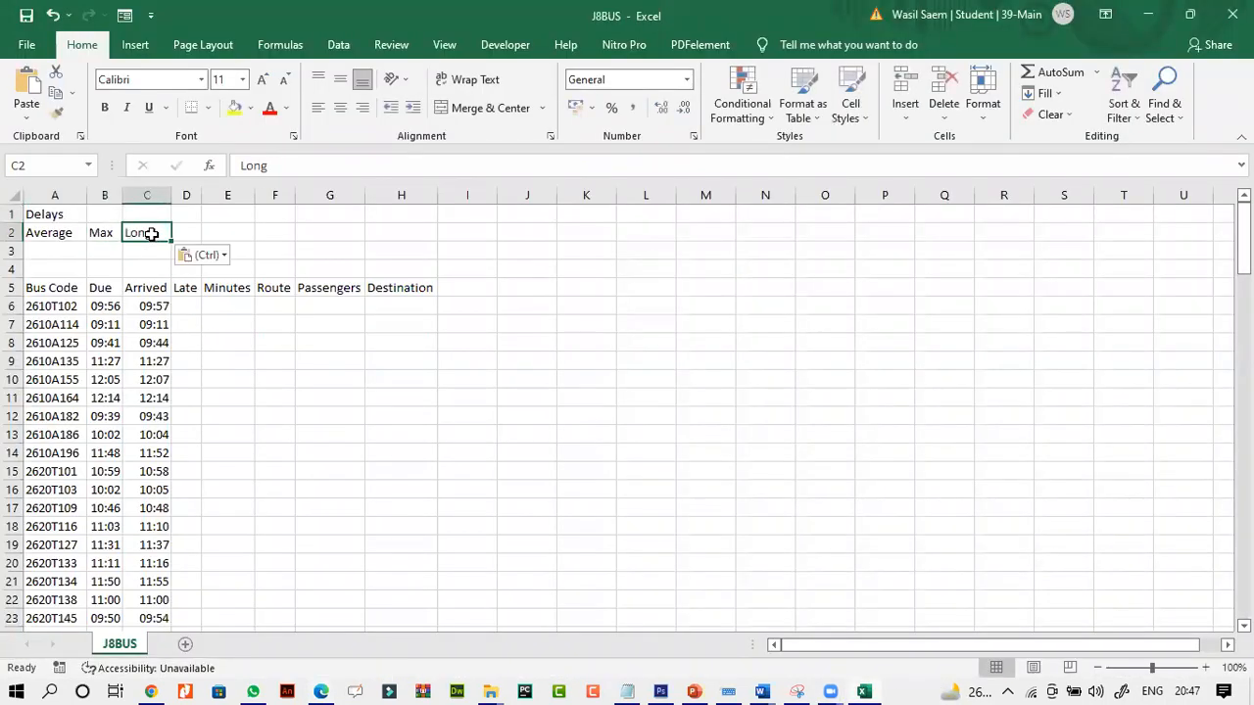
- Read the Late column formula task in the question paper at a larger zoom and return to Excel
{"action": "left_click", "coordinate": [318, 692]}
{"action": "left_click", "coordinate": [327, 492]}
{"action": "scroll", "coordinate": [329, 365], "scroll_direction": "down", "scroll_amount": 1}
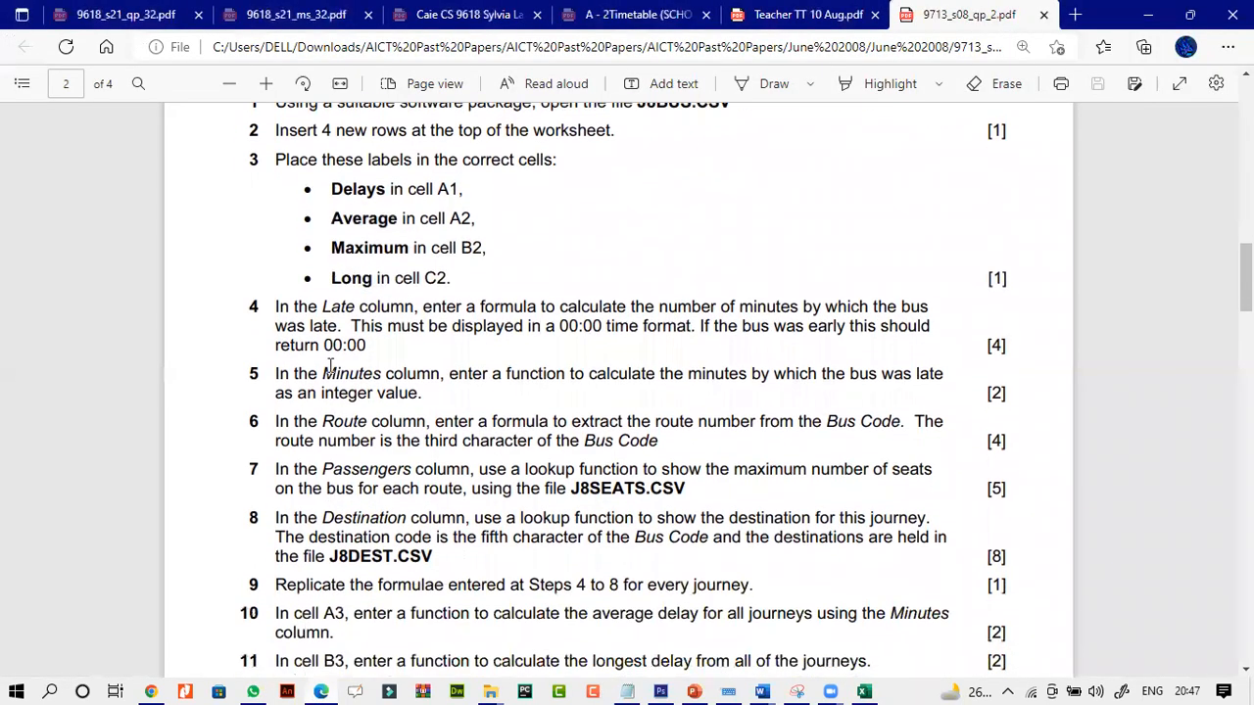
{"action": "left_click", "coordinate": [270, 83]}
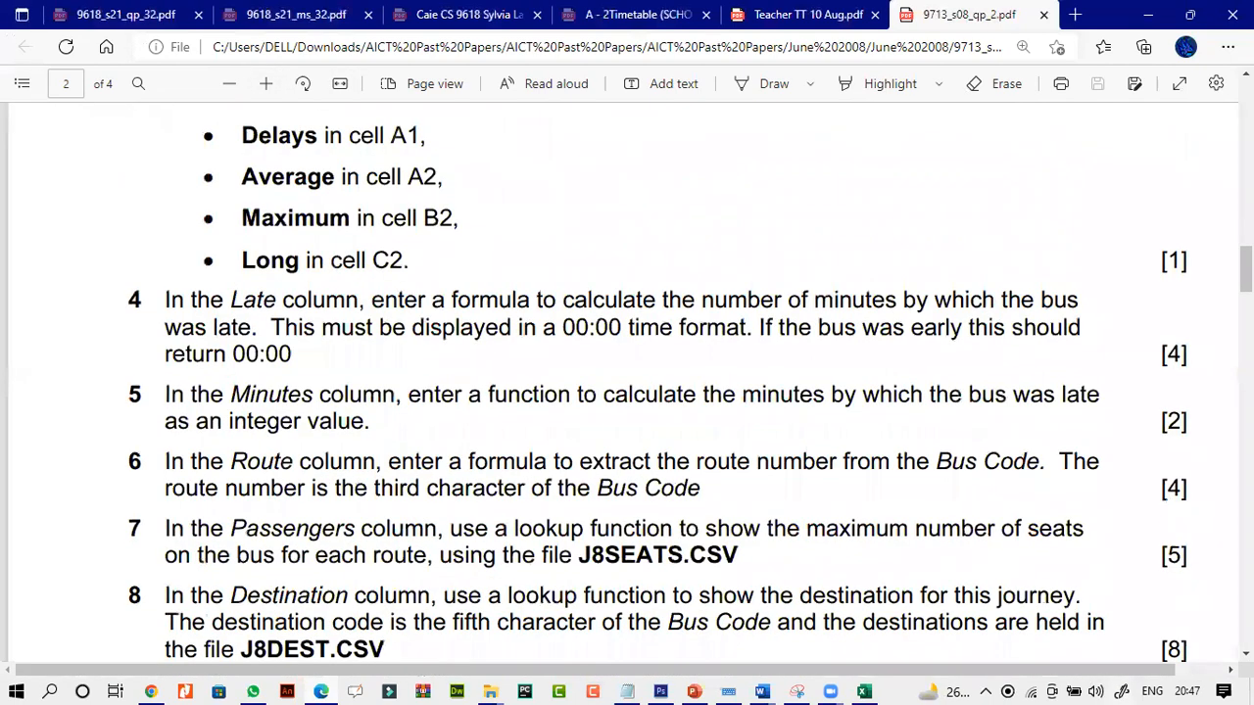
{"action": "left_click", "coordinate": [864, 692]}
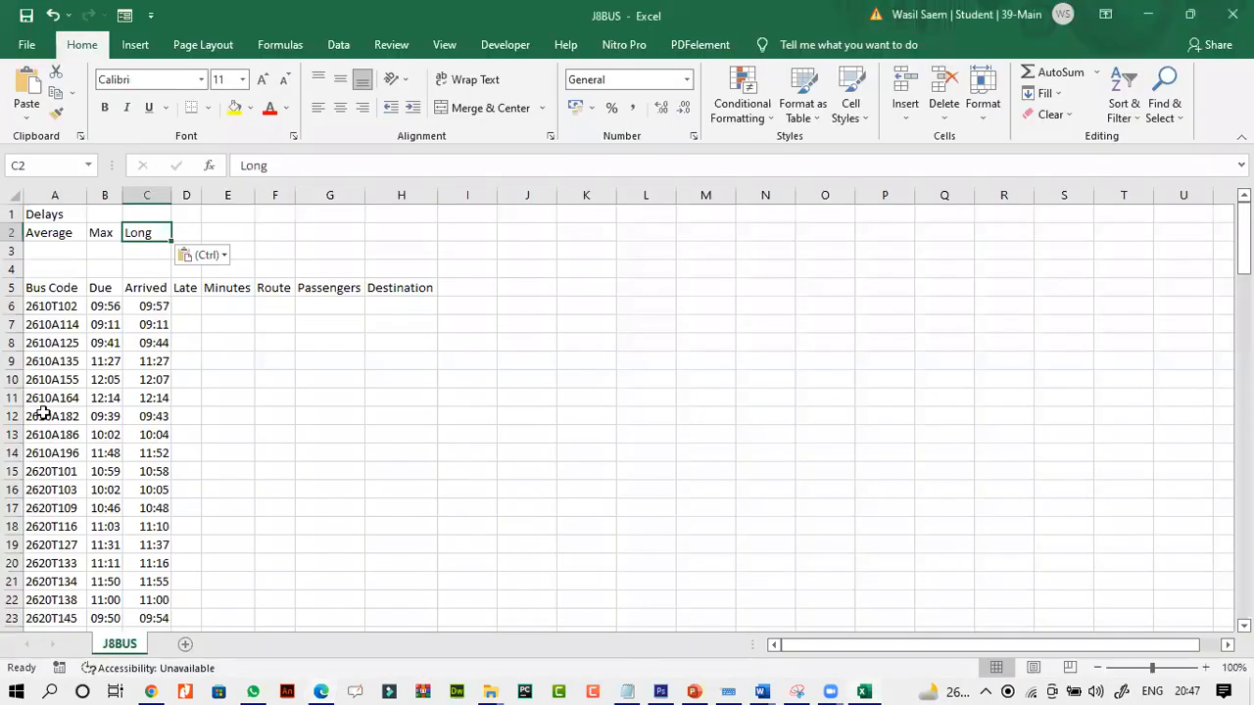
- Examine the Bus Code, Due and Arrived data and the empty columns from Late to Destination
{"action": "left_click", "coordinate": [207, 378]}
{"action": "left_click", "coordinate": [51, 285]}
{"action": "left_click_drag", "start_coordinate": [55, 308], "coordinate": [59, 434]}
{"action": "left_click", "coordinate": [104, 309]}
{"action": "left_click", "coordinate": [113, 336]}
{"action": "left_click", "coordinate": [157, 307]}
{"action": "left_click", "coordinate": [186, 305]}
{"action": "left_click", "coordinate": [271, 307]}
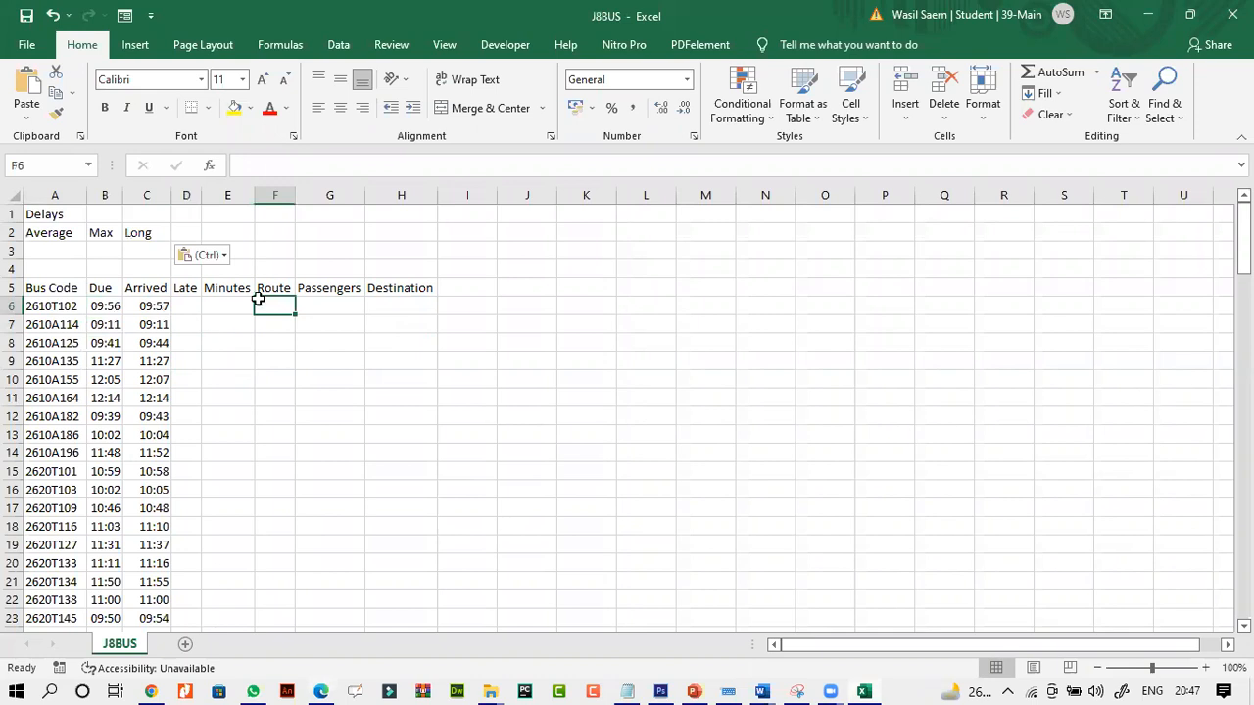
{"action": "left_click", "coordinate": [220, 306]}
{"action": "left_click", "coordinate": [262, 304]}
{"action": "left_click", "coordinate": [329, 303]}
{"action": "left_click", "coordinate": [407, 302]}
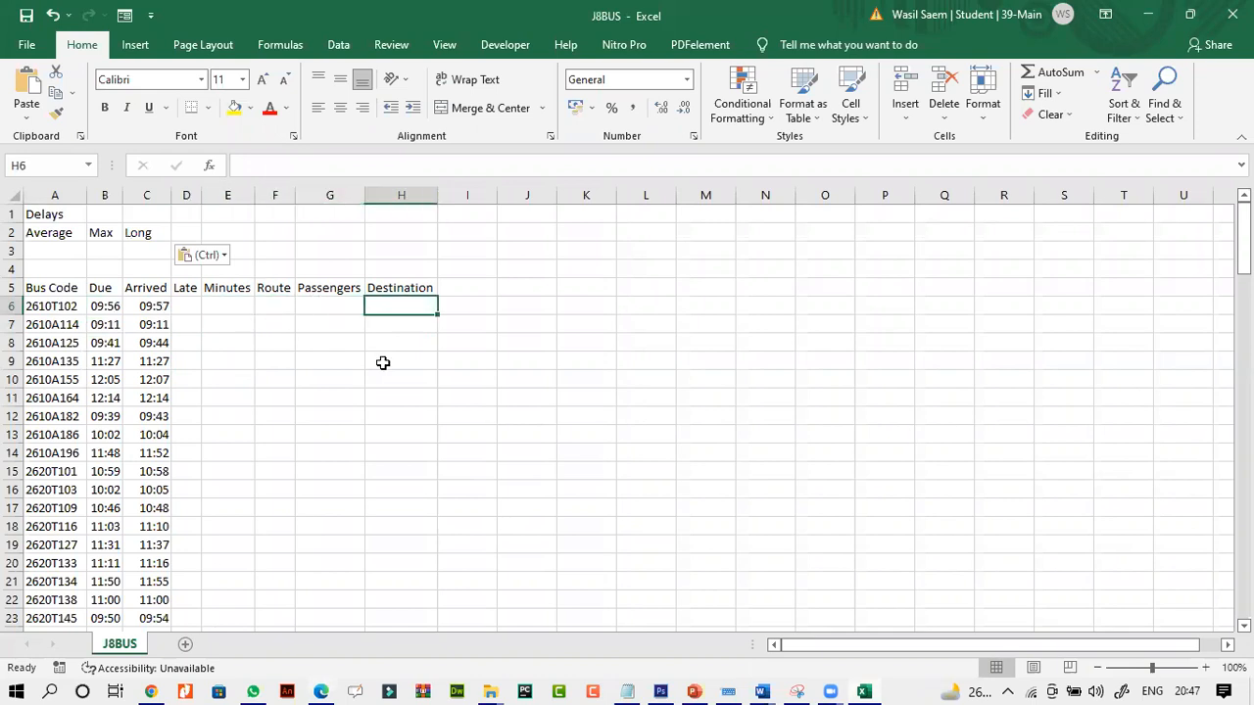
- Recheck the Late column task in the question paper and widen the Late column in the worksheet
{"action": "left_click", "coordinate": [321, 692]}
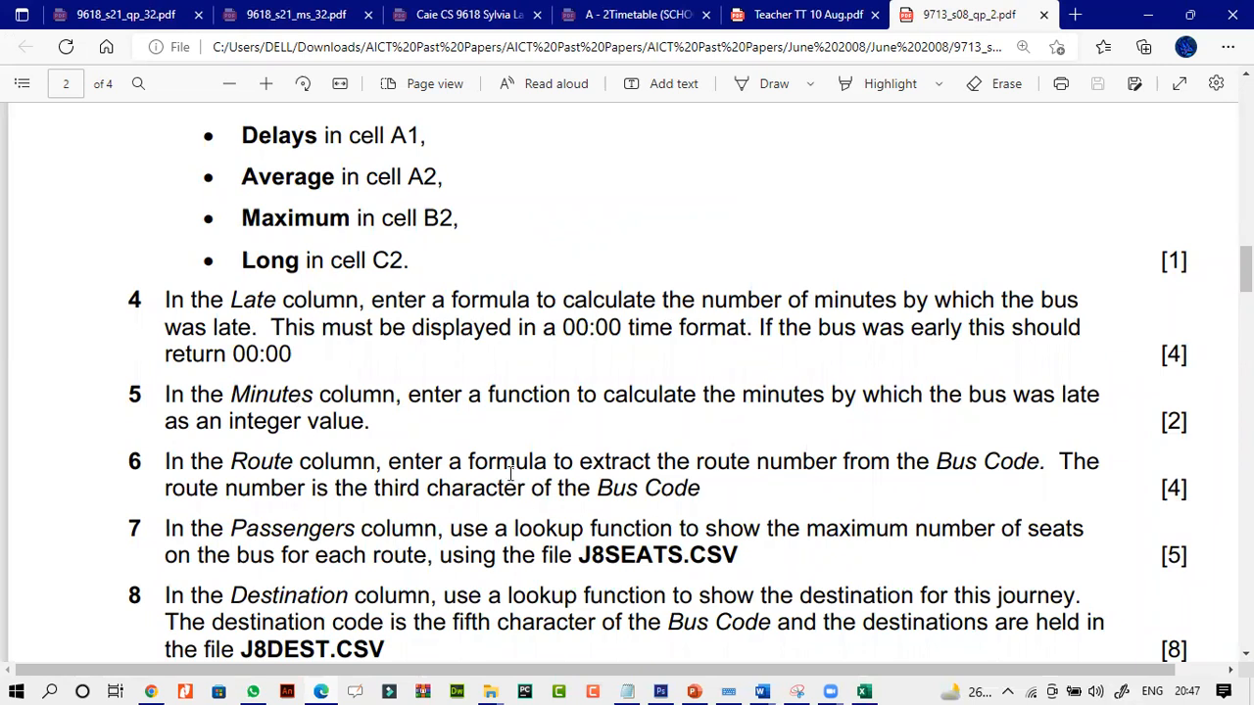
{"action": "left_click", "coordinate": [863, 692]}
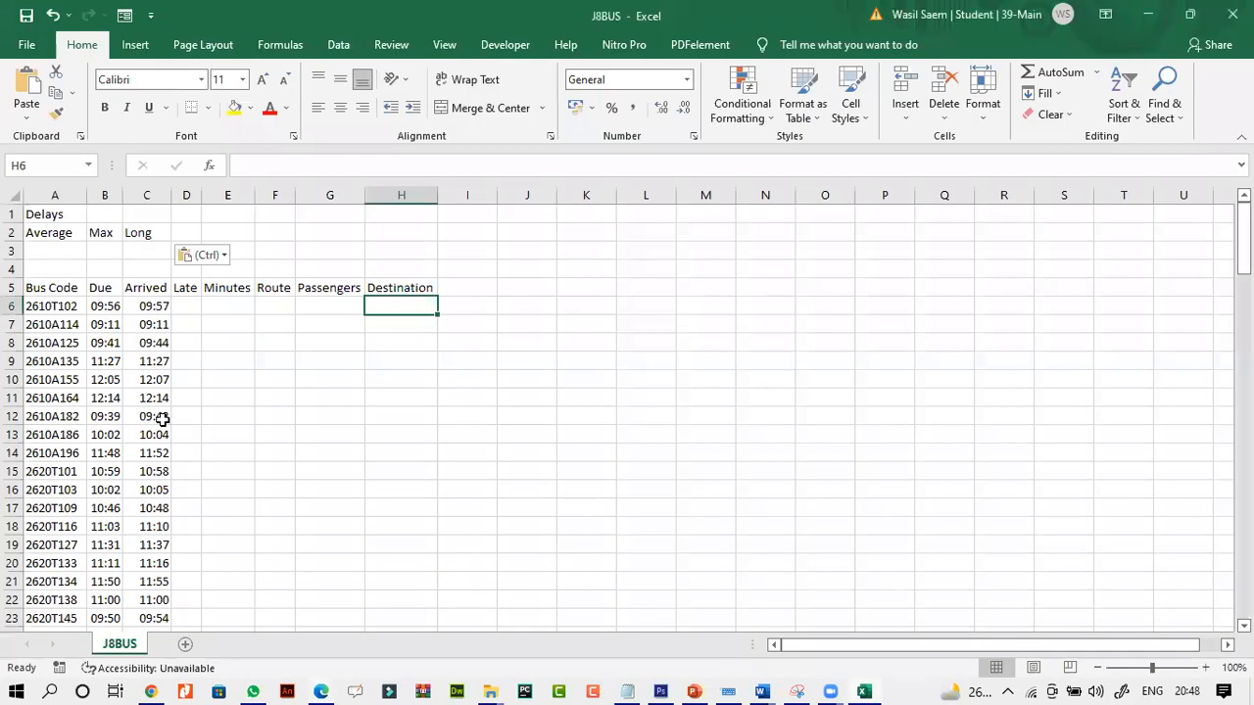
{"action": "left_click", "coordinate": [192, 294]}
{"action": "left_click_drag", "start_coordinate": [202, 195], "coordinate": [226, 194]}
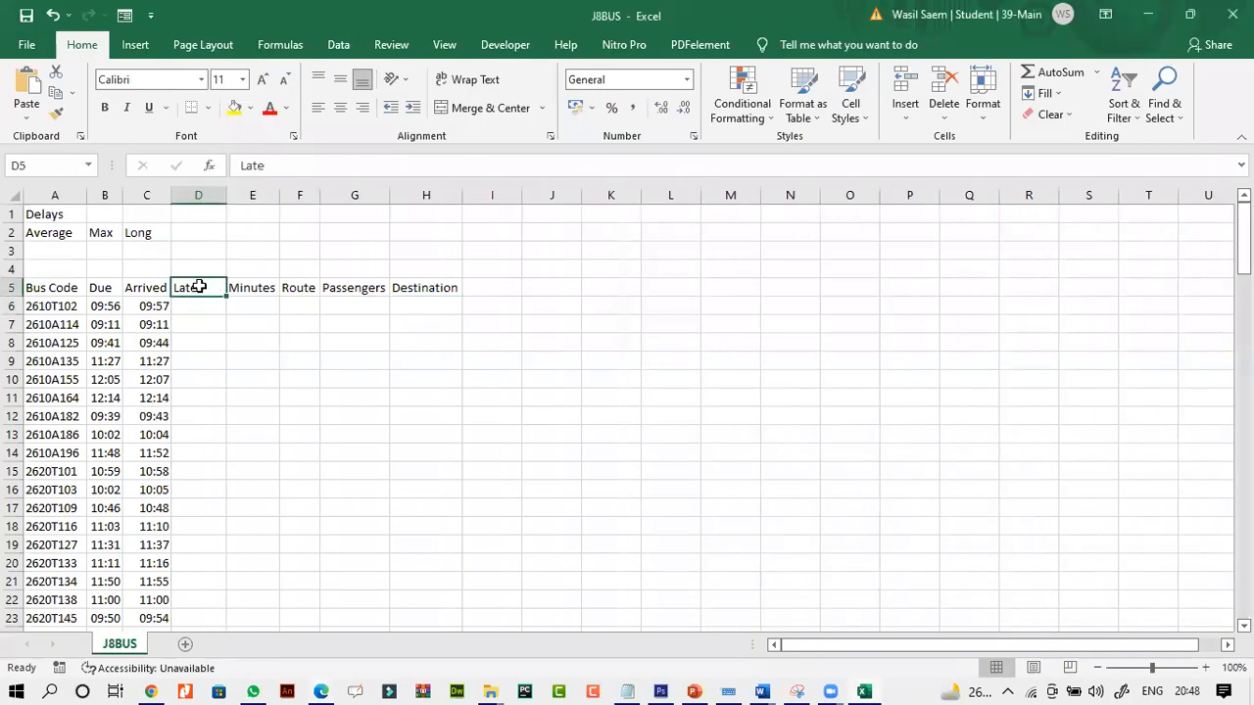
- Compare the Due and Arrived times in rows 6 to 8 with the Late cells and recheck the Late task in the question paper
{"action": "left_click", "coordinate": [115, 307]}
{"action": "left_click", "coordinate": [146, 308]}
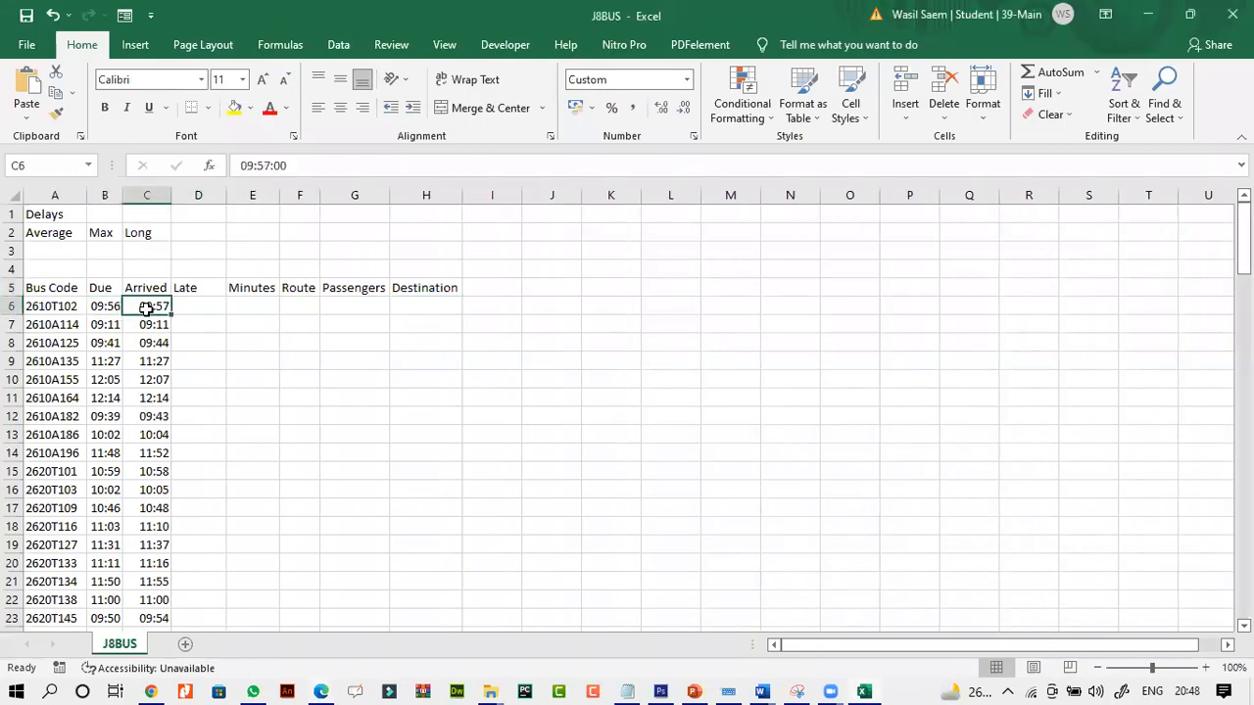
{"action": "left_click", "coordinate": [210, 306]}
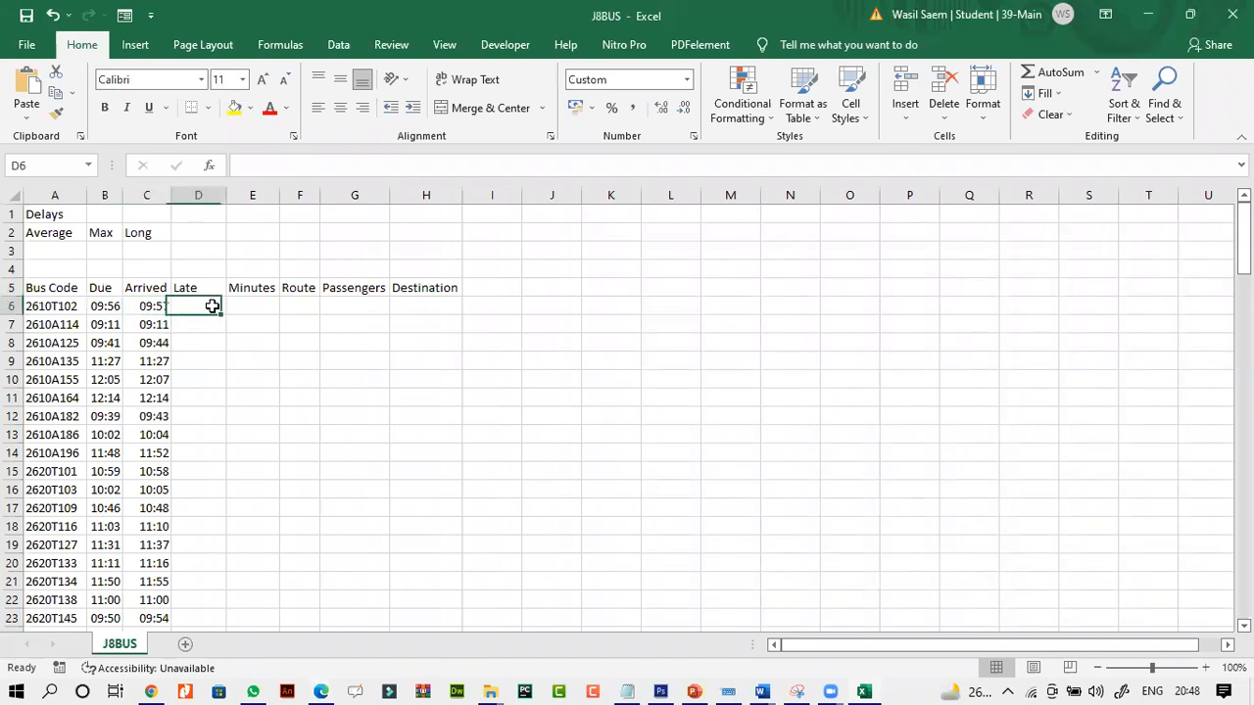
{"action": "left_click", "coordinate": [149, 320]}
{"action": "left_click", "coordinate": [153, 305]}
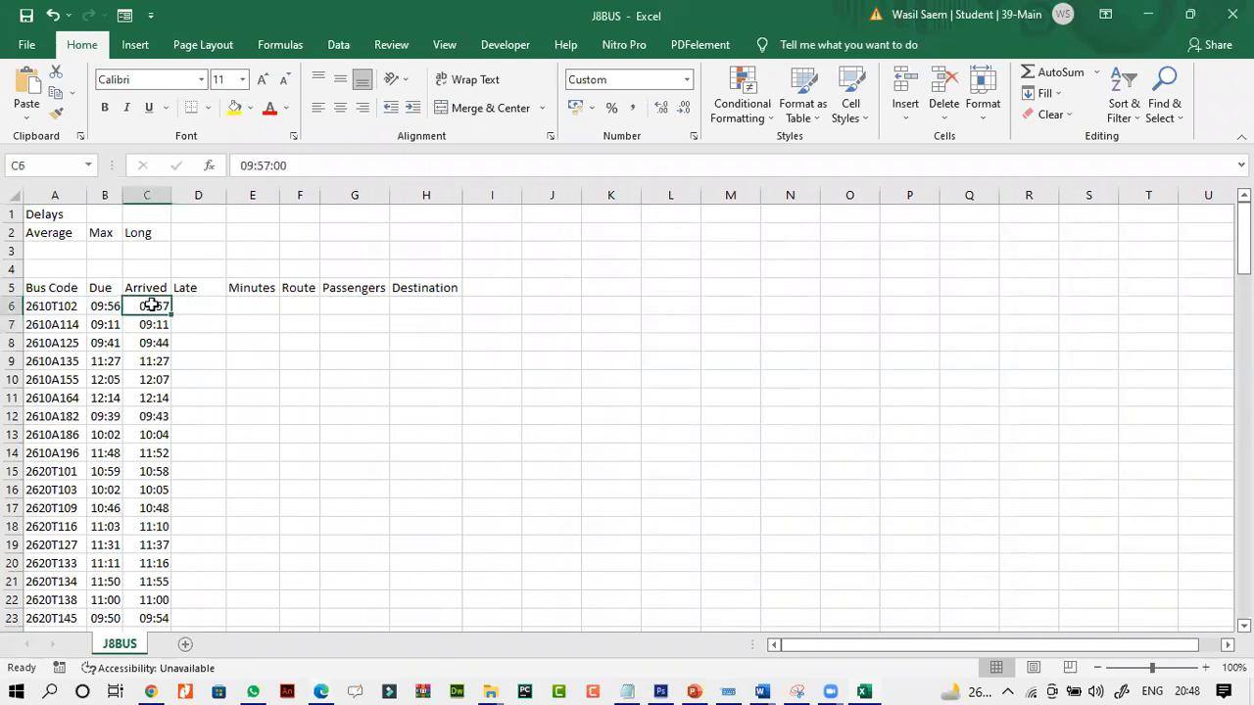
{"action": "left_click", "coordinate": [116, 323]}
{"action": "left_click", "coordinate": [152, 320]}
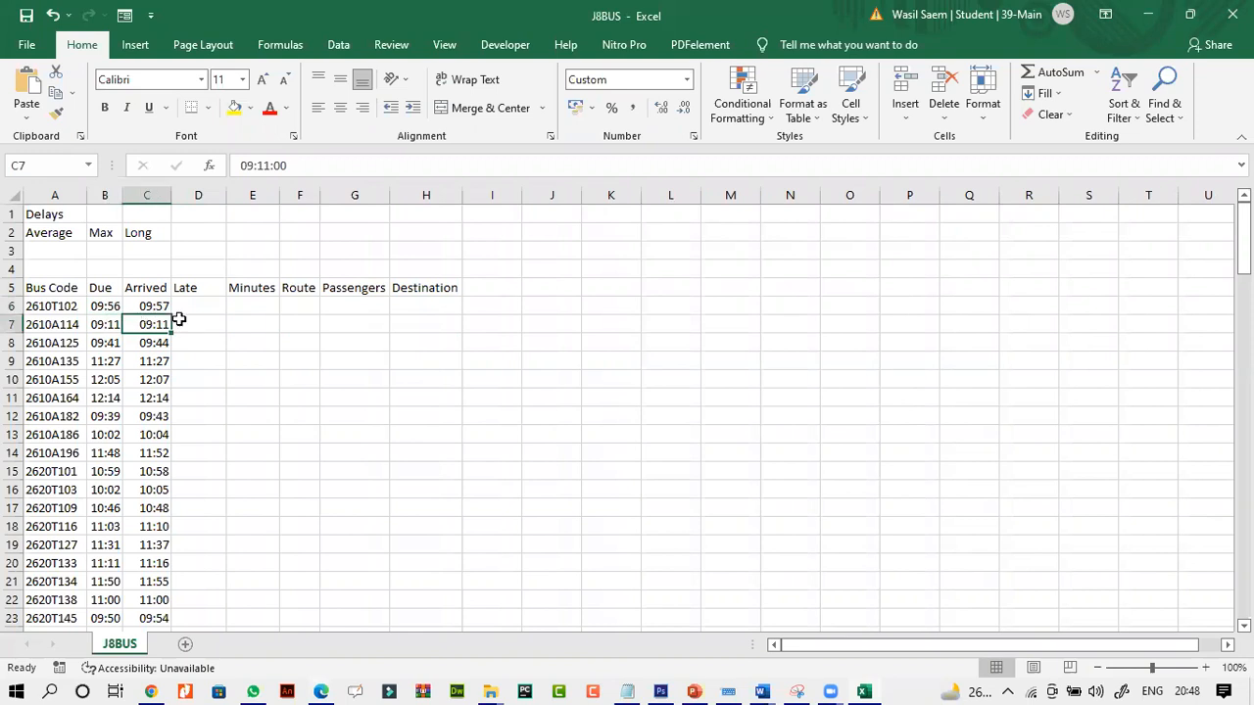
{"action": "left_click", "coordinate": [201, 326]}
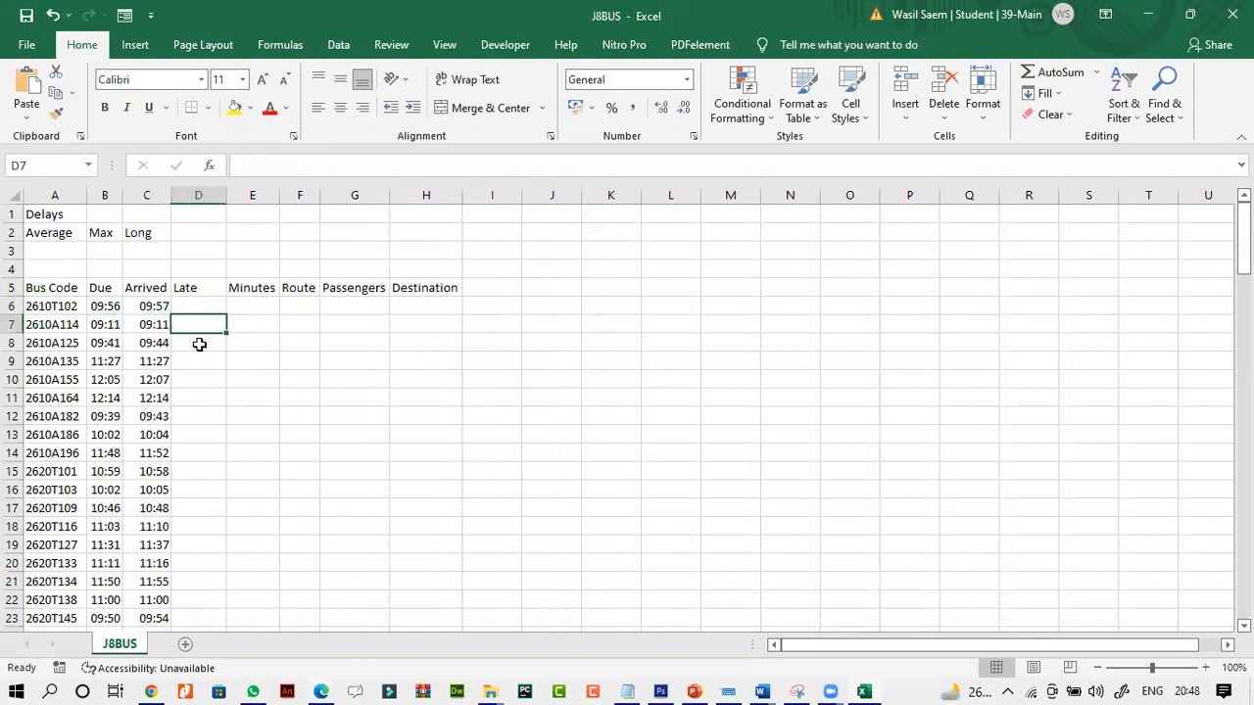
{"action": "left_click", "coordinate": [117, 343]}
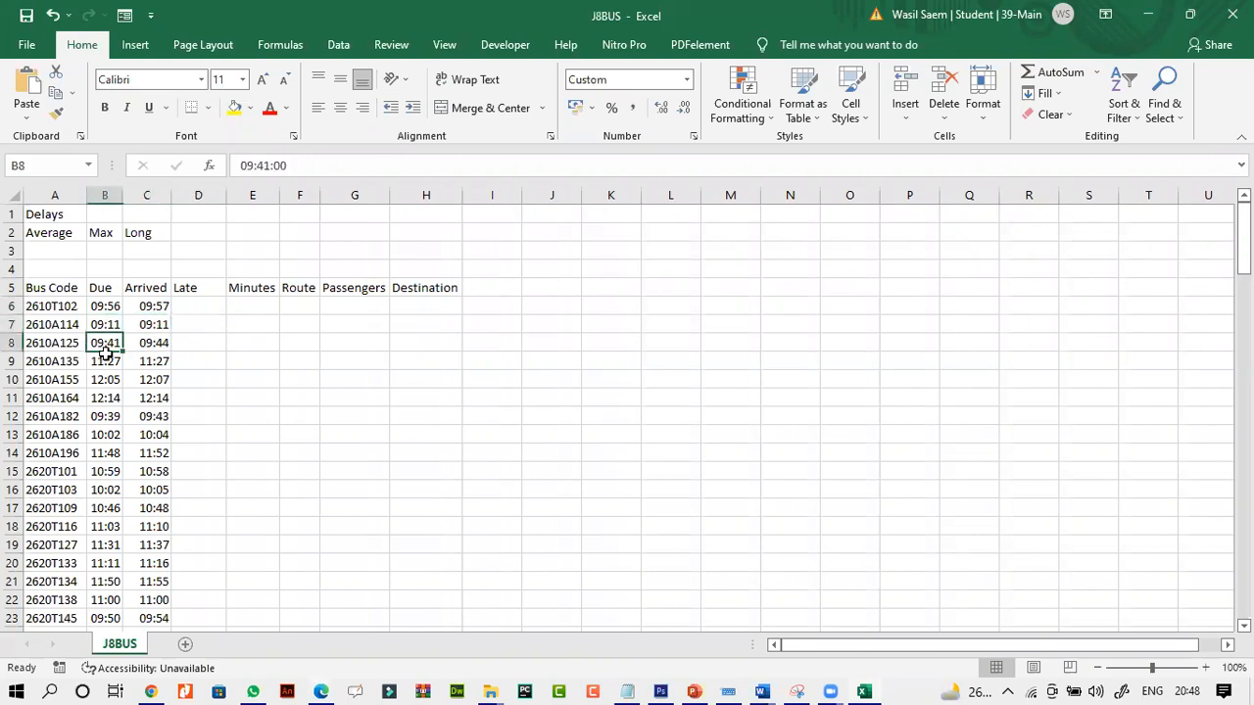
{"action": "left_click", "coordinate": [142, 343]}
{"action": "left_click", "coordinate": [221, 344]}
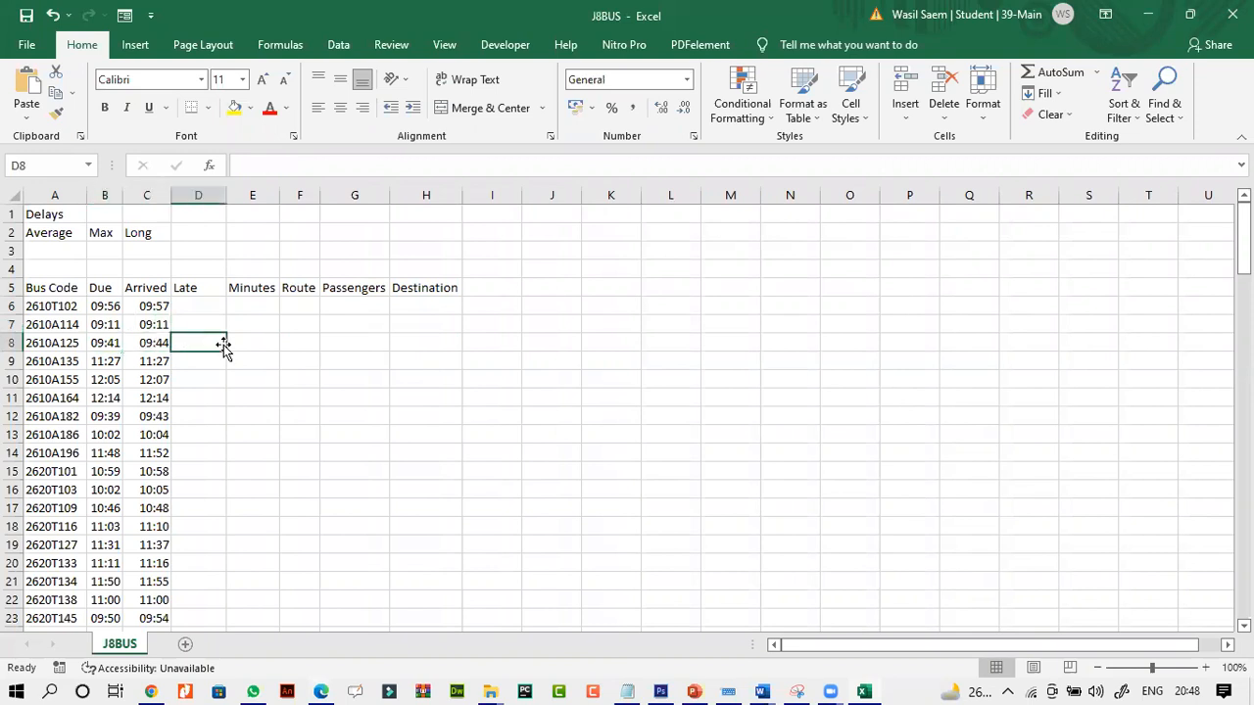
{"action": "left_click", "coordinate": [186, 362]}
{"action": "left_click", "coordinate": [186, 397]}
{"action": "left_click", "coordinate": [196, 311]}
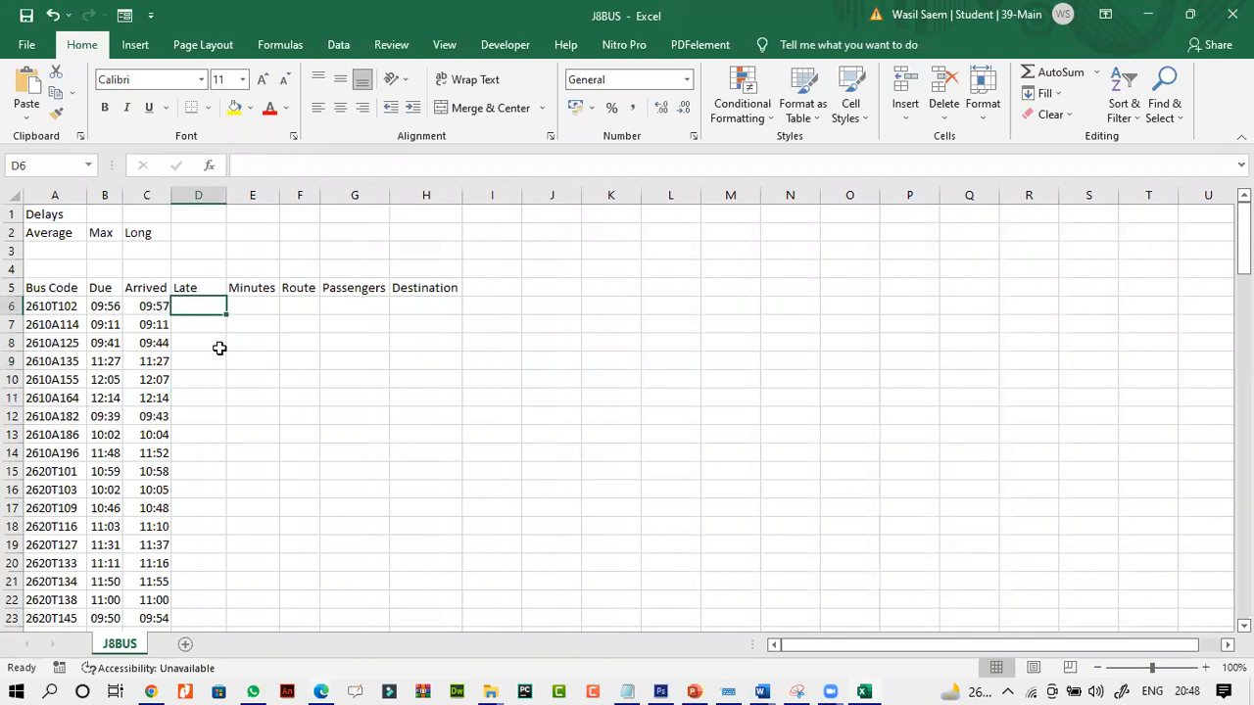
{"action": "left_click", "coordinate": [320, 691]}
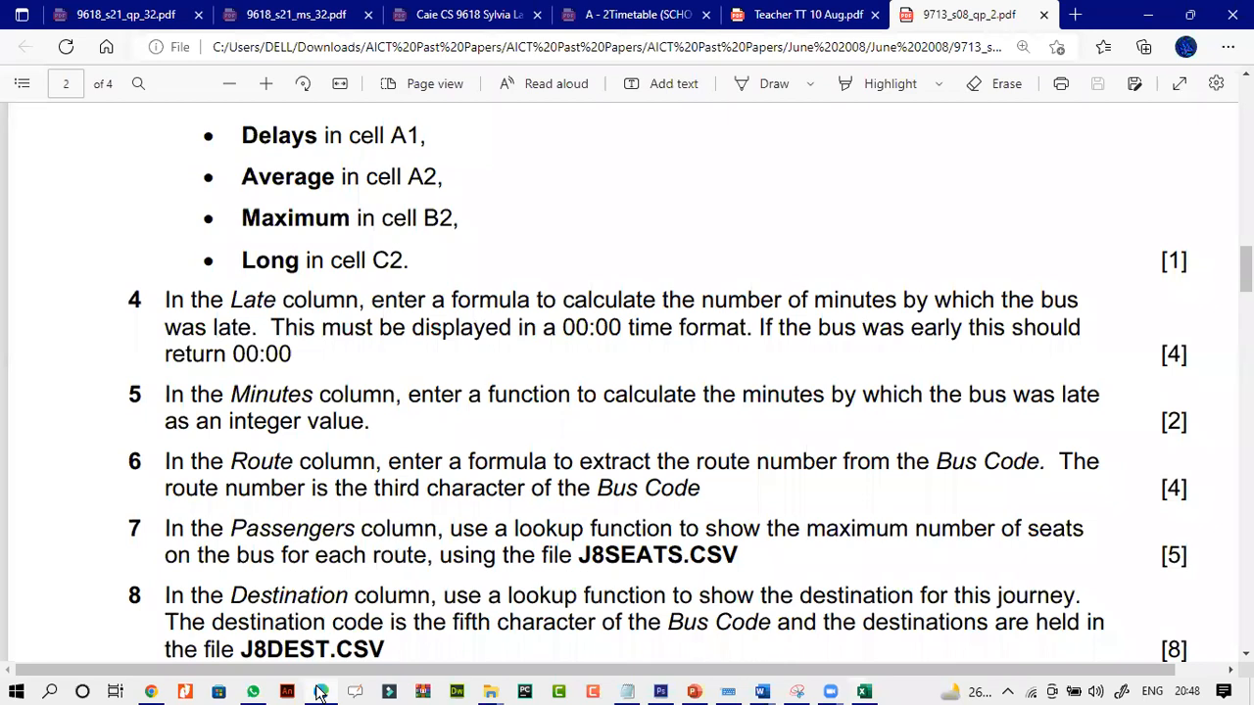
{"action": "left_click", "coordinate": [320, 692]}
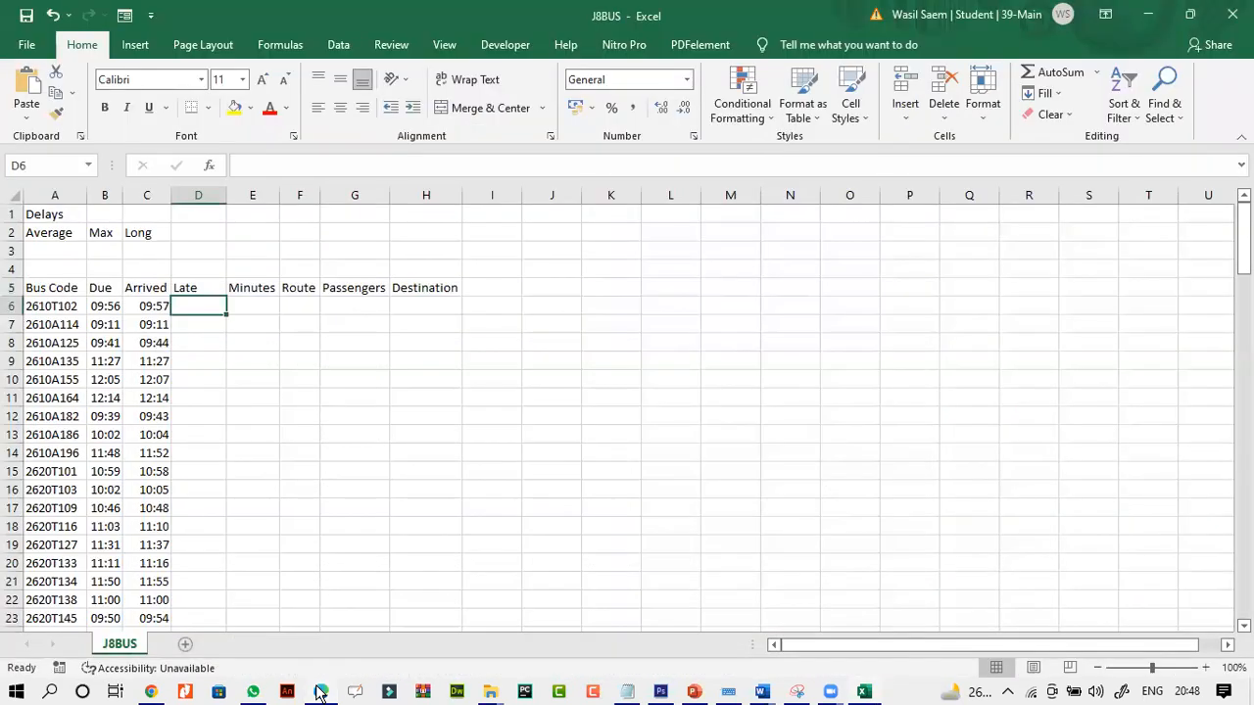
- Start an IF formula in D6 with the Arrived time C6 as the first operand of its logical test
{"action": "left_click", "coordinate": [247, 159]}
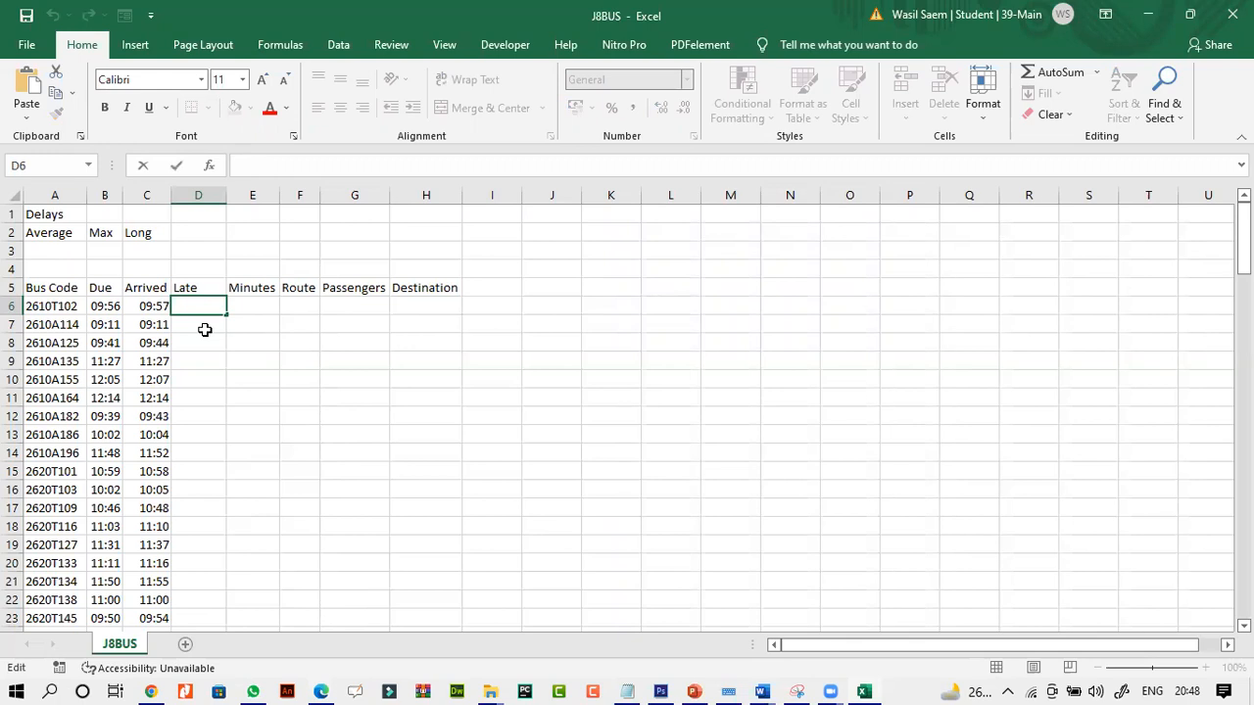
{"action": "type", "text": "=i"}
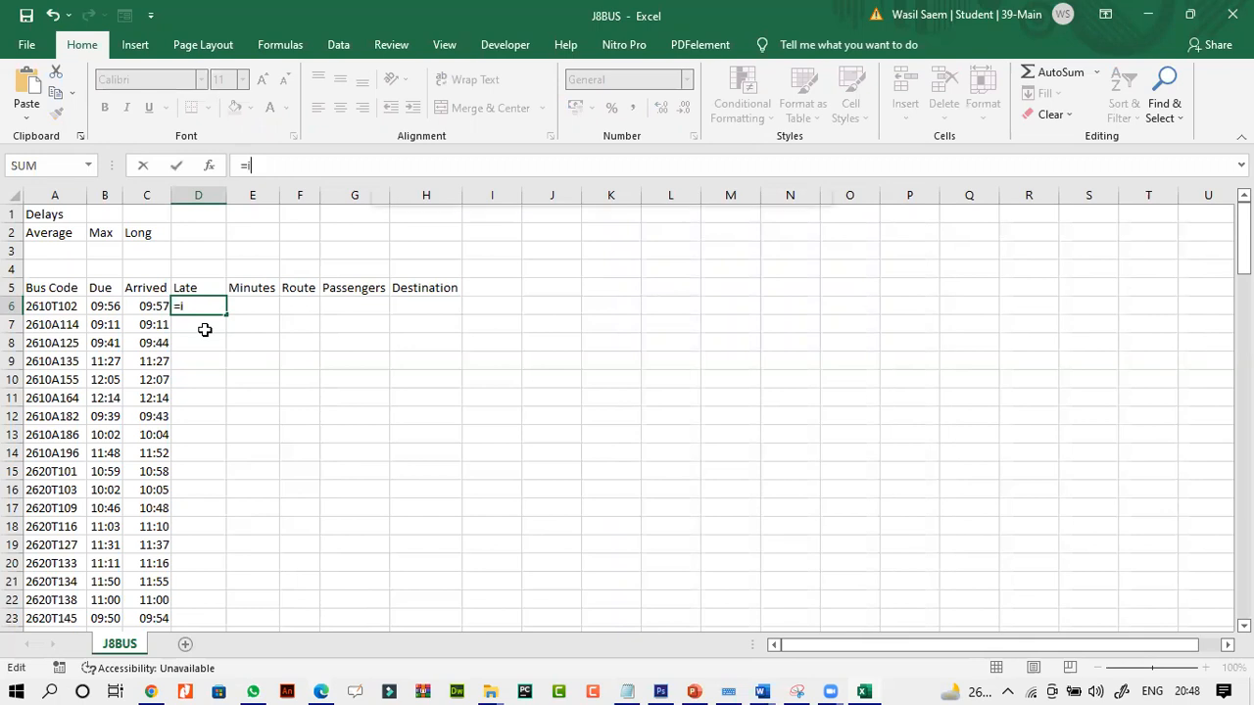
{"action": "type", "text": "f"}
{"action": "double_click", "coordinate": [303, 201]}
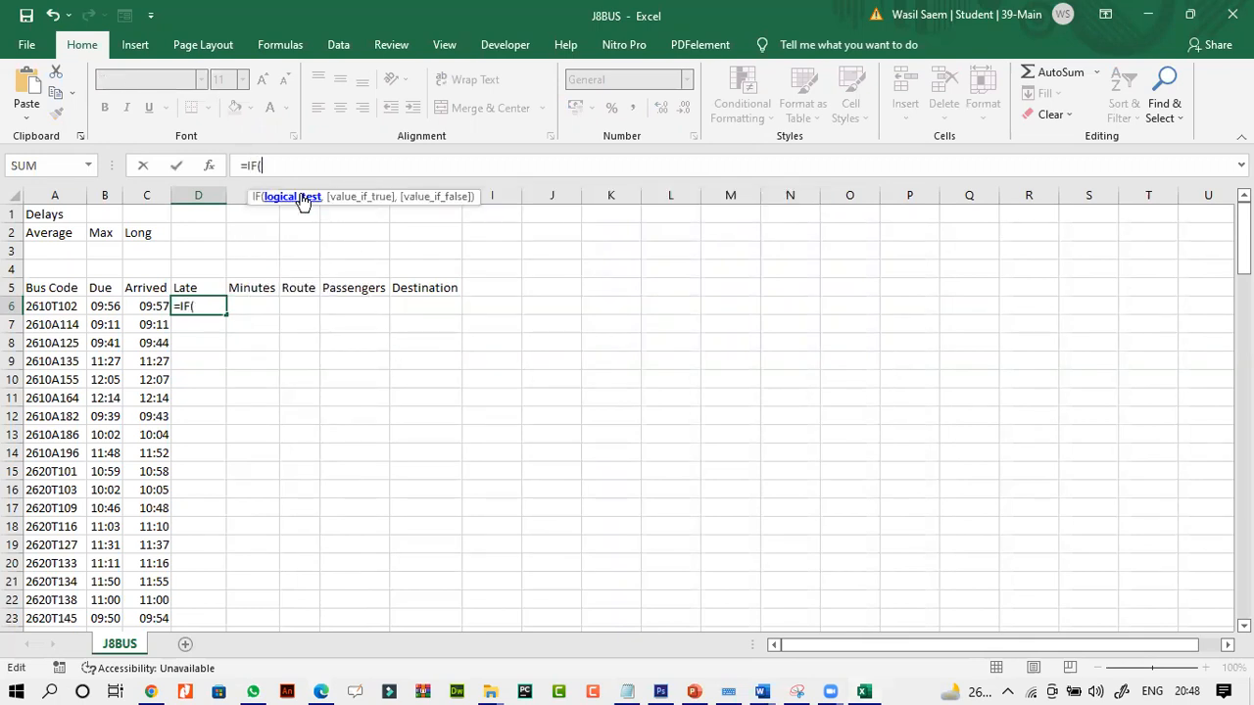
{"action": "left_click", "coordinate": [141, 307]}
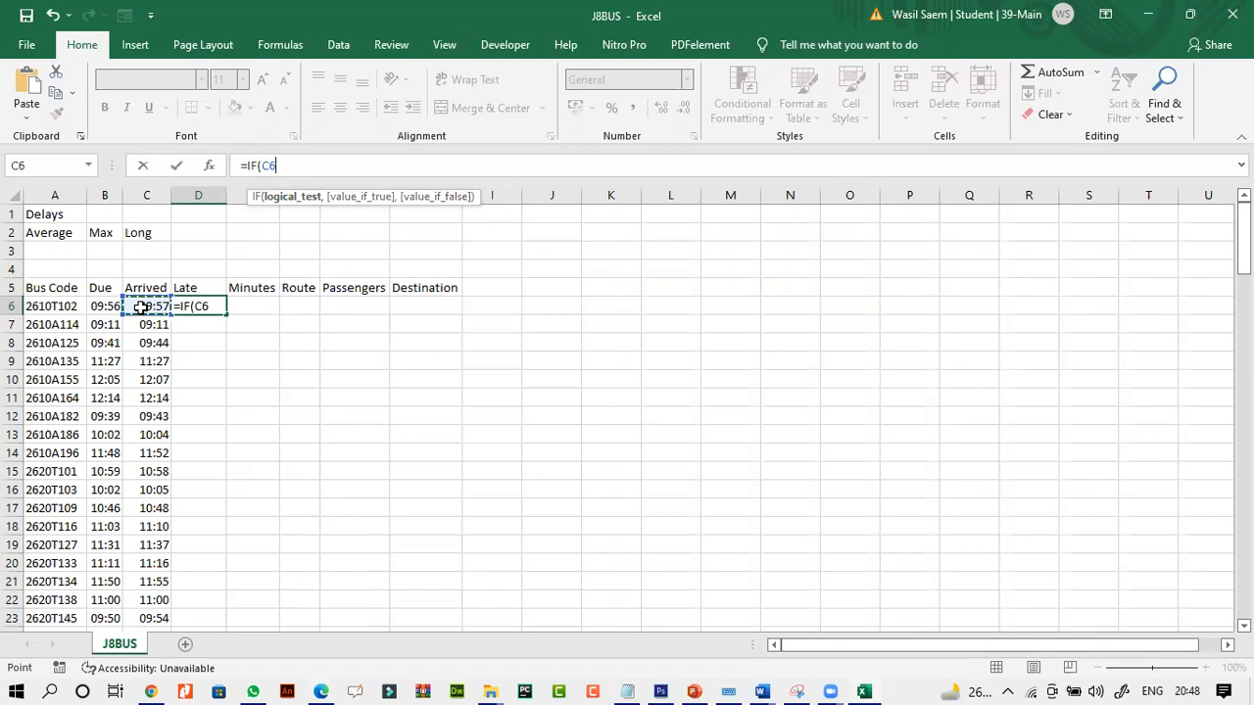
{"action": "type", "text": "."}
{"action": "key", "text": "BackSpace"}
- Complete the logical test as C6>B6 using the On-Screen Keyboard and move the keyboard clear of the data
{"action": "left_click", "coordinate": [730, 692]}
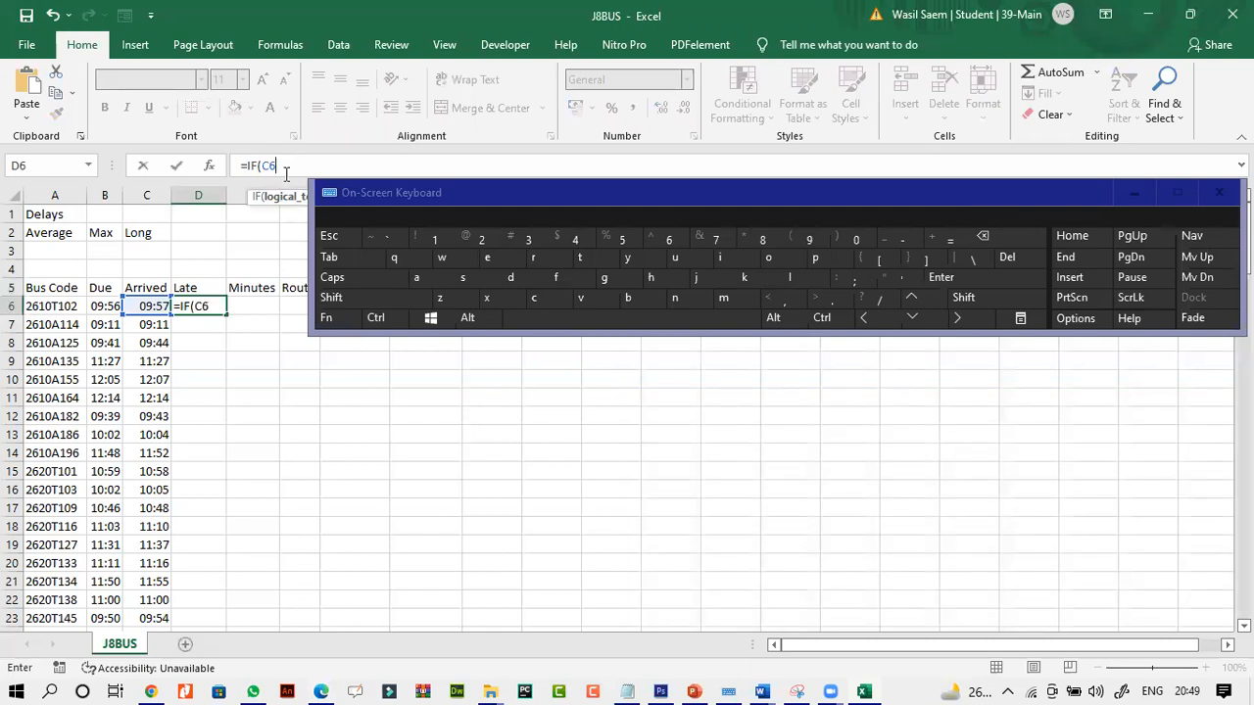
{"action": "left_click", "coordinate": [988, 284]}
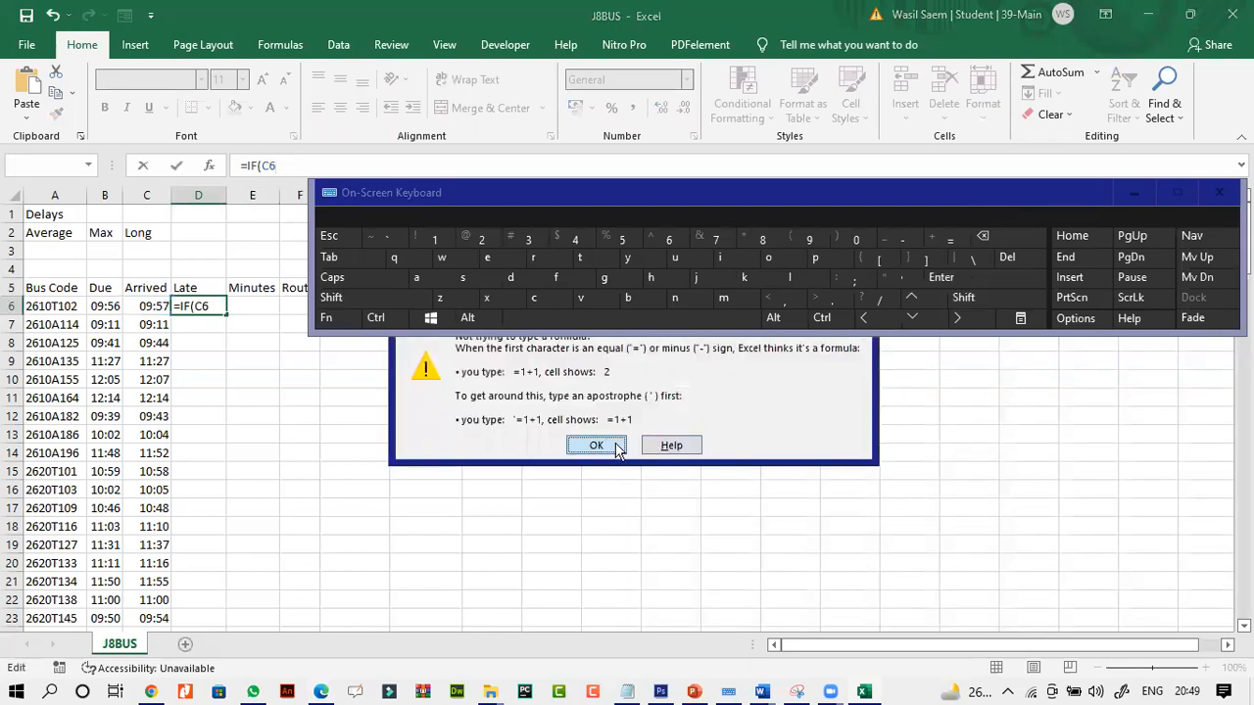
{"action": "left_click", "coordinate": [597, 446]}
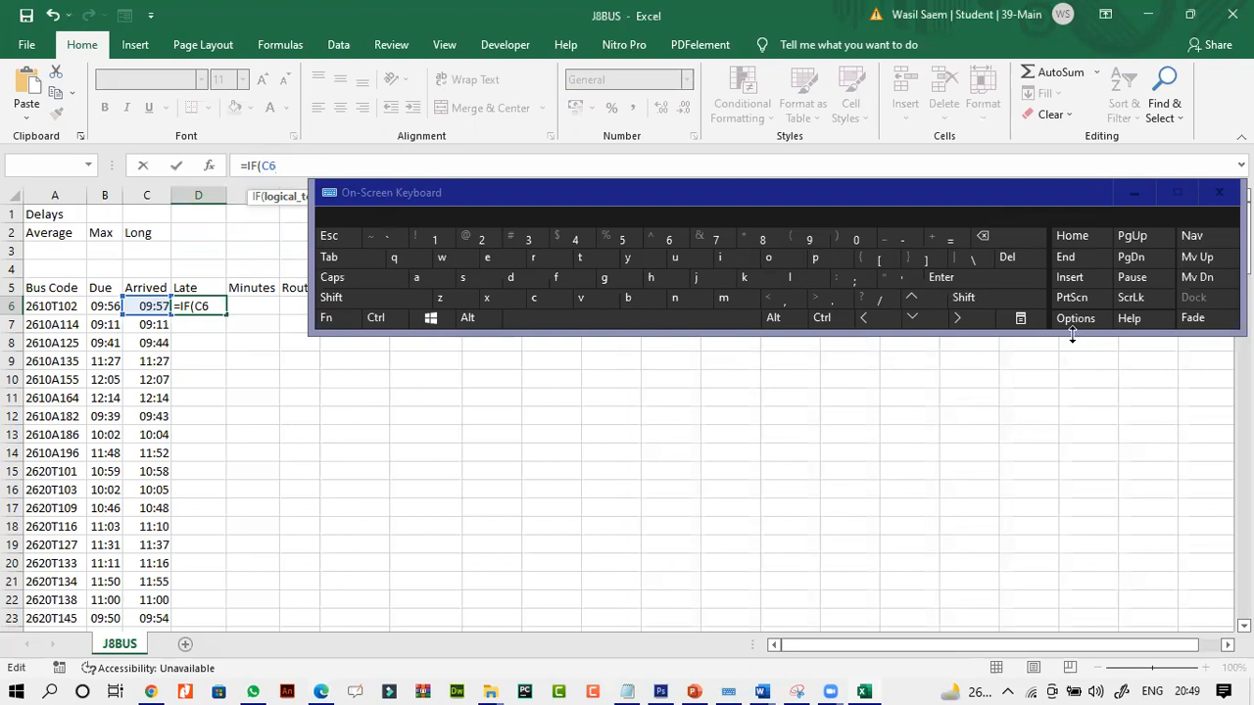
{"action": "left_click", "coordinate": [963, 296]}
{"action": "left_click", "coordinate": [831, 299]}
{"action": "left_click", "coordinate": [121, 306]}
{"action": "left_click", "coordinate": [794, 307]}
{"action": "left_click_drag", "start_coordinate": [510, 198], "coordinate": [649, 525]}
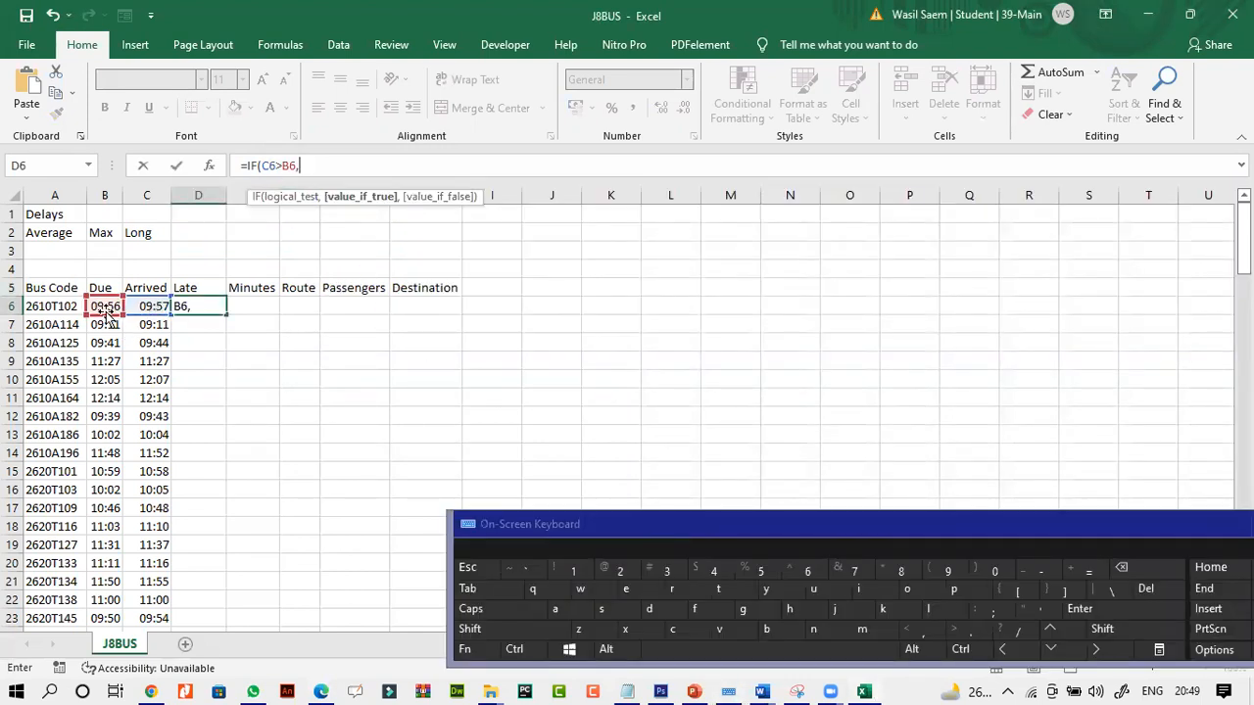
- Finish the D6 formula with C6-B6 if true and 0 if false, and fill it down the Late column
{"action": "left_click", "coordinate": [139, 310]}
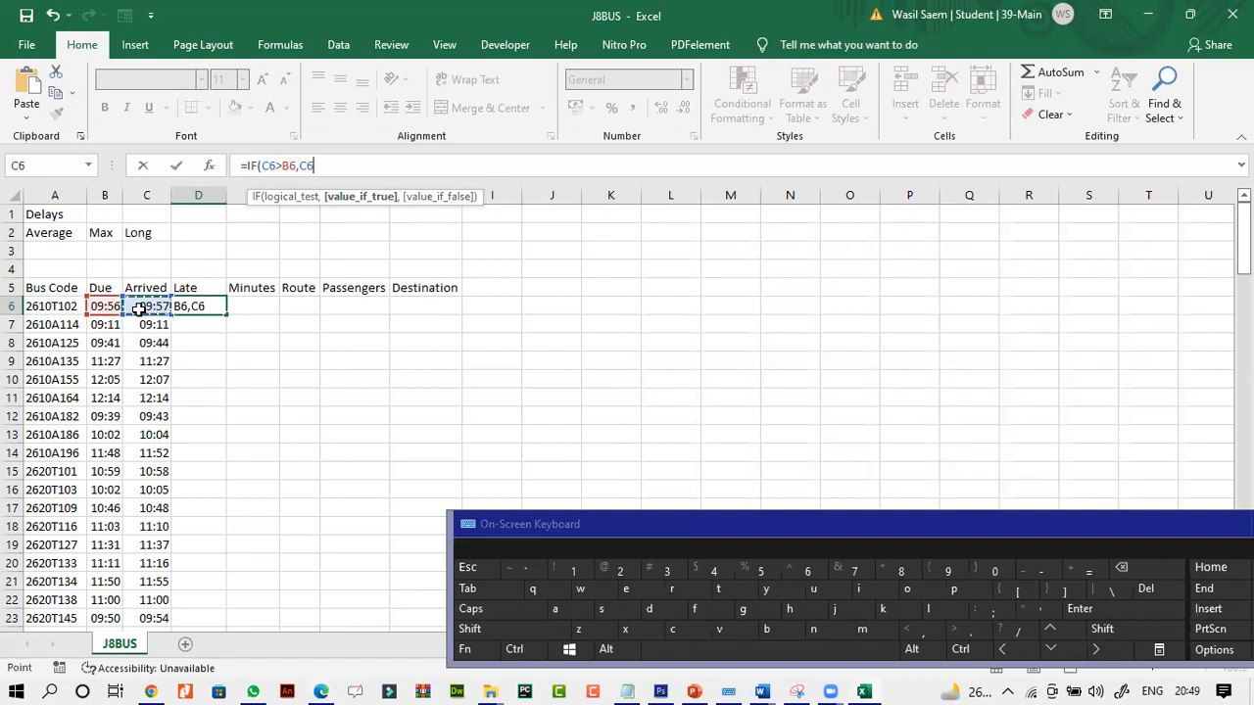
{"action": "type", "text": "-"}
{"action": "left_click", "coordinate": [109, 307]}
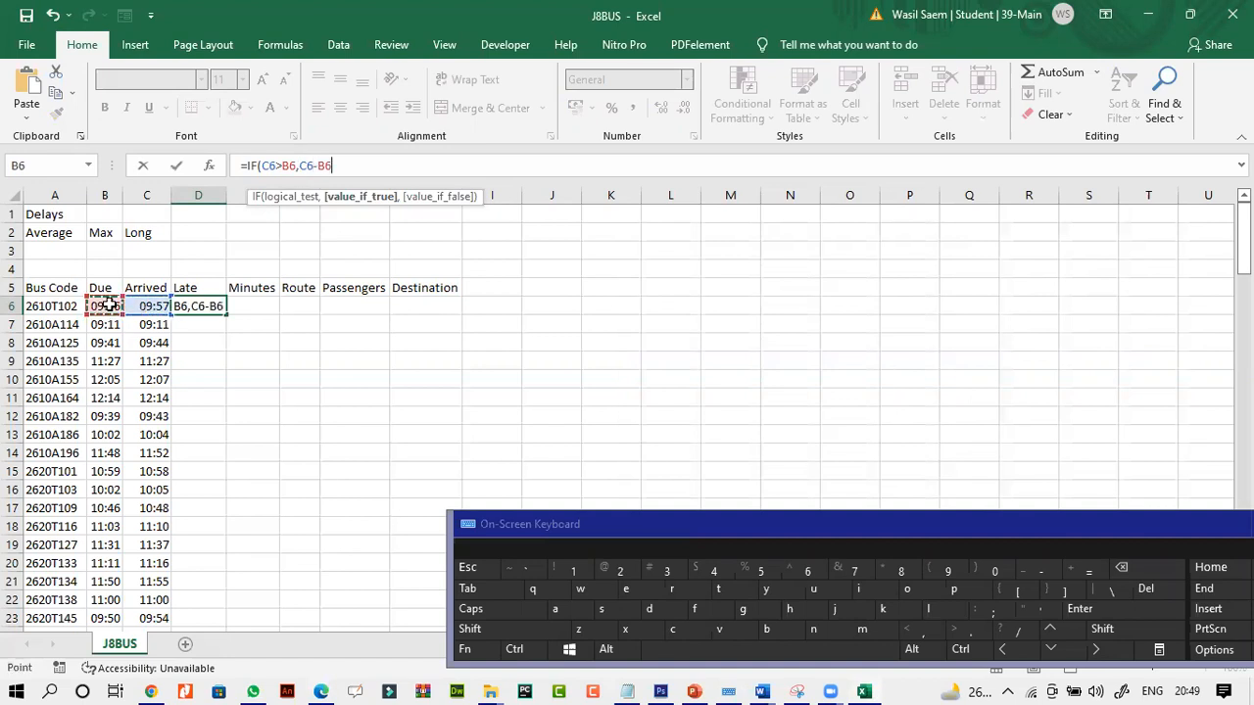
{"action": "type", "text": ",0"}
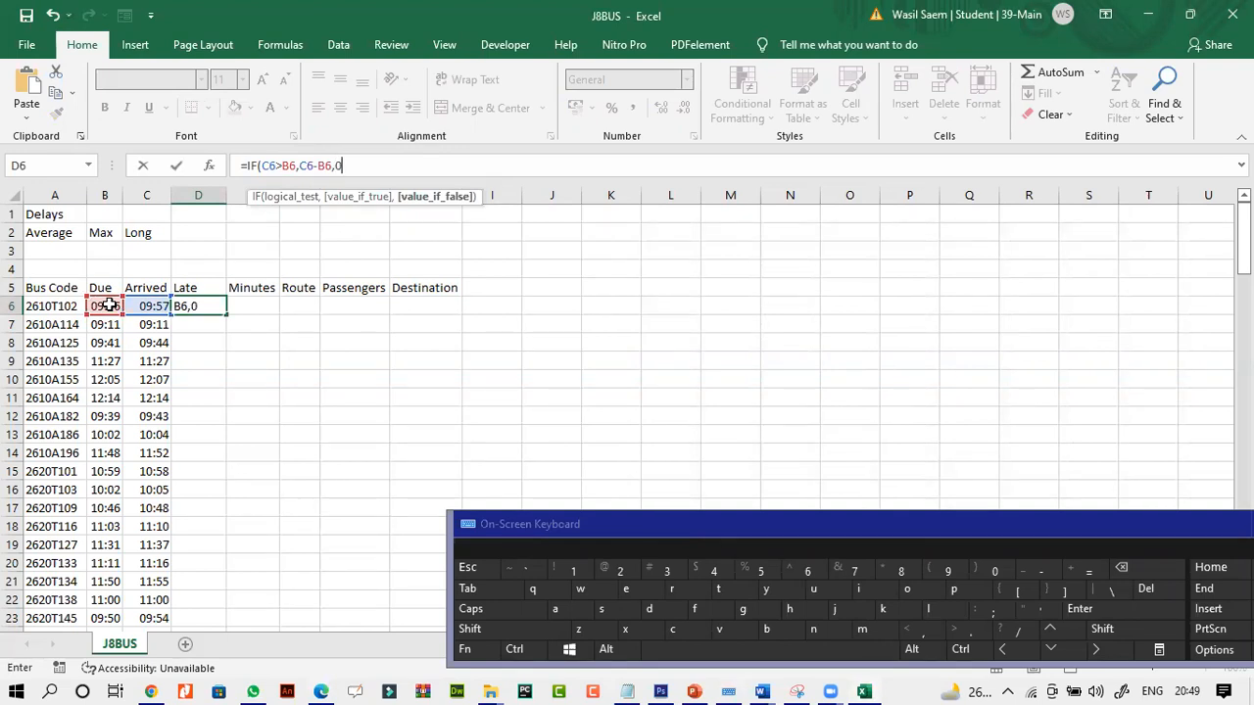
{"action": "left_click", "coordinate": [176, 166]}
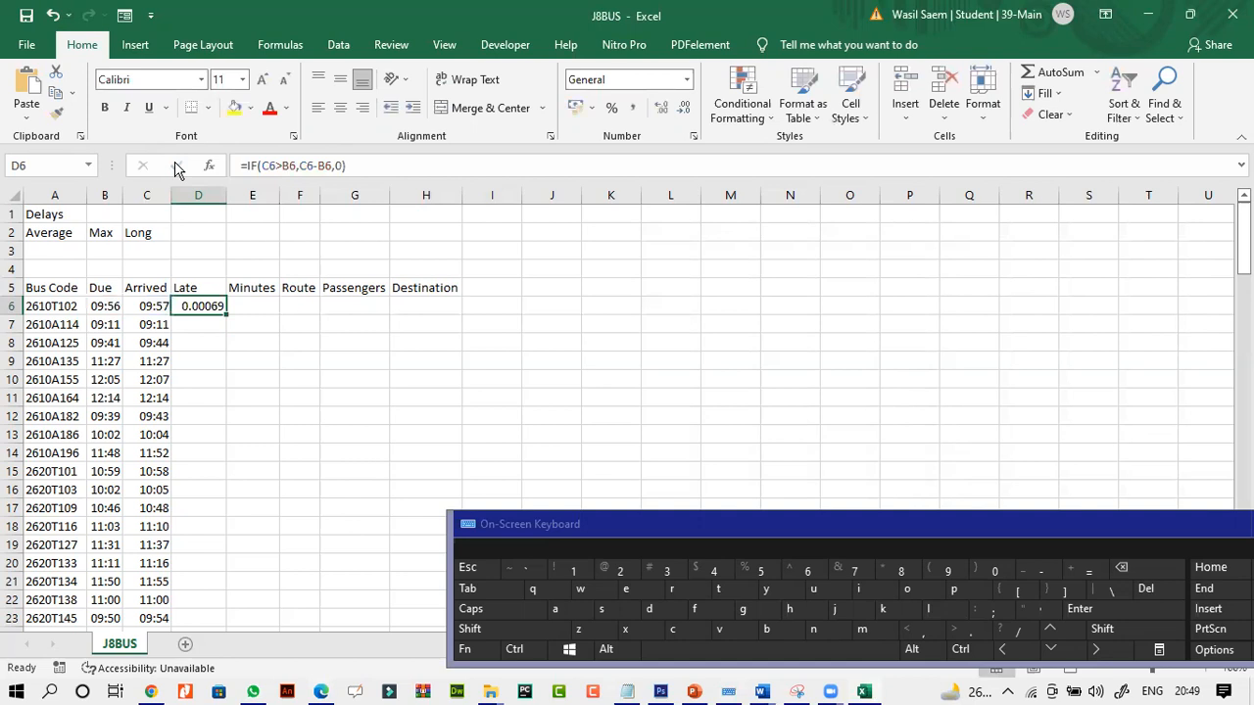
{"action": "double_click", "coordinate": [227, 315]}
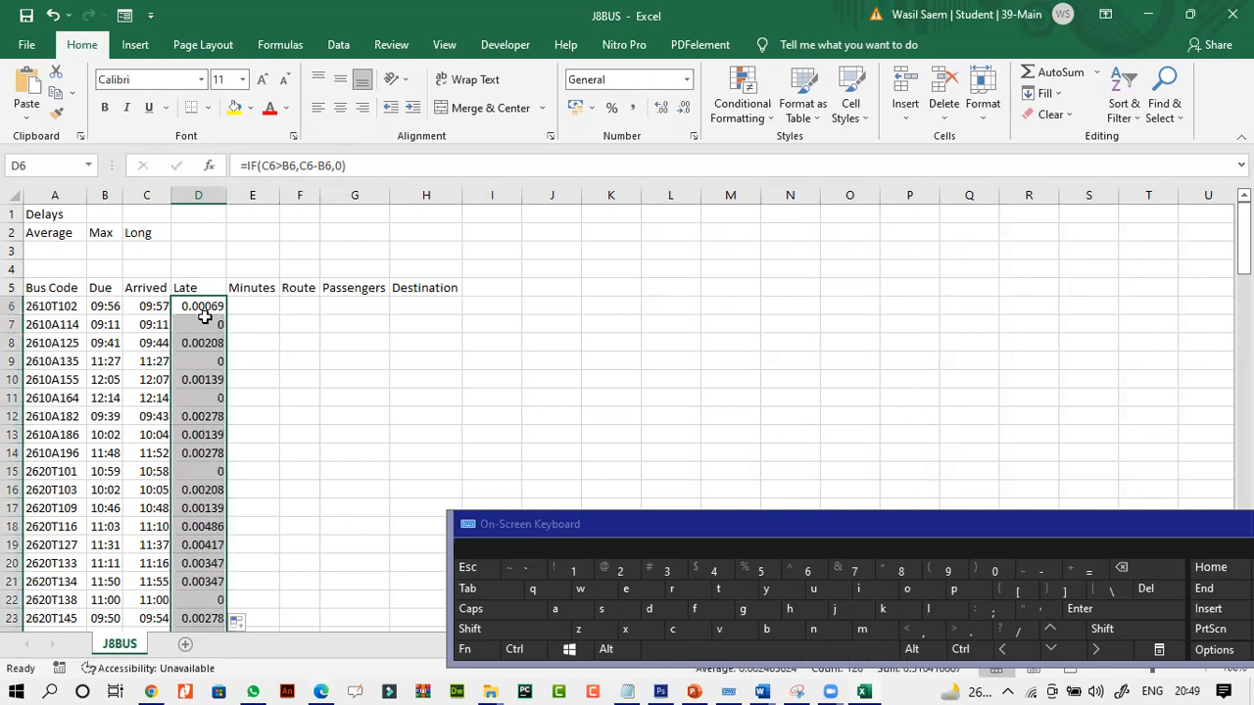
- Format the filled Late cells as Time with the English (United States) locale and the 13:30 type
{"action": "right_click", "coordinate": [204, 317]}
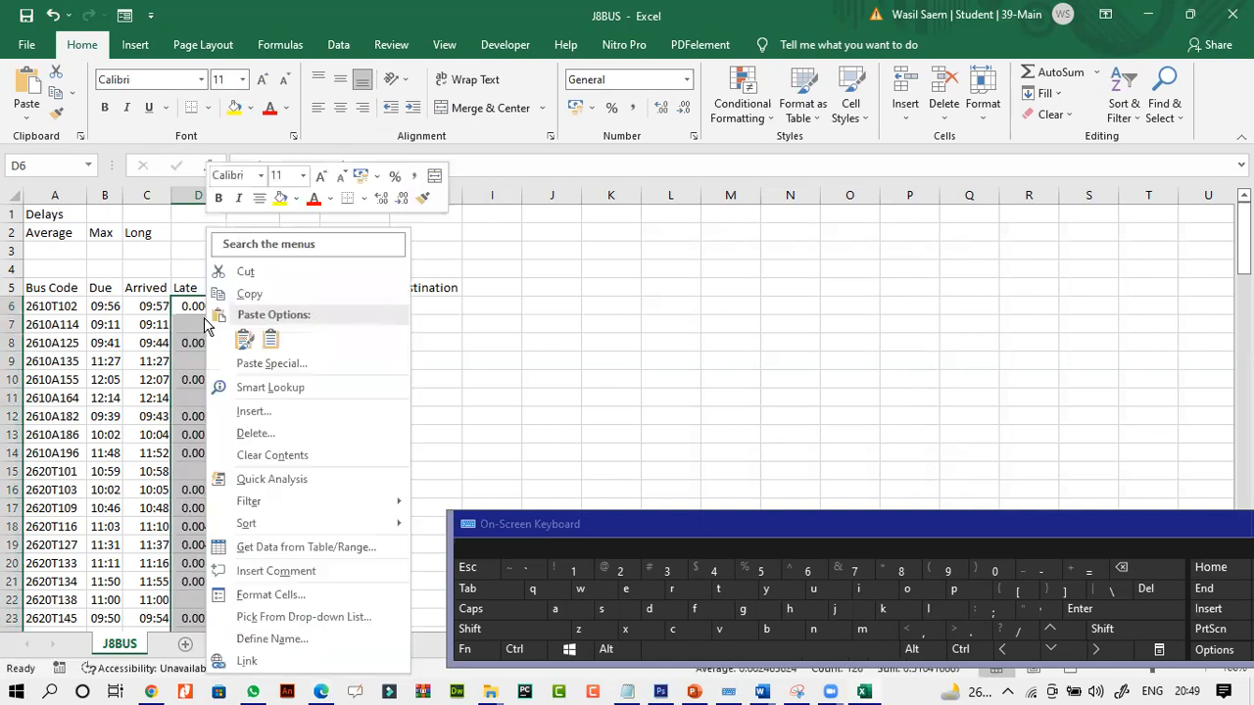
{"action": "left_click", "coordinate": [287, 590]}
{"action": "left_click_drag", "start_coordinate": [304, 238], "coordinate": [462, 154]}
{"action": "left_click", "coordinate": [289, 326]}
{"action": "left_click", "coordinate": [406, 382]}
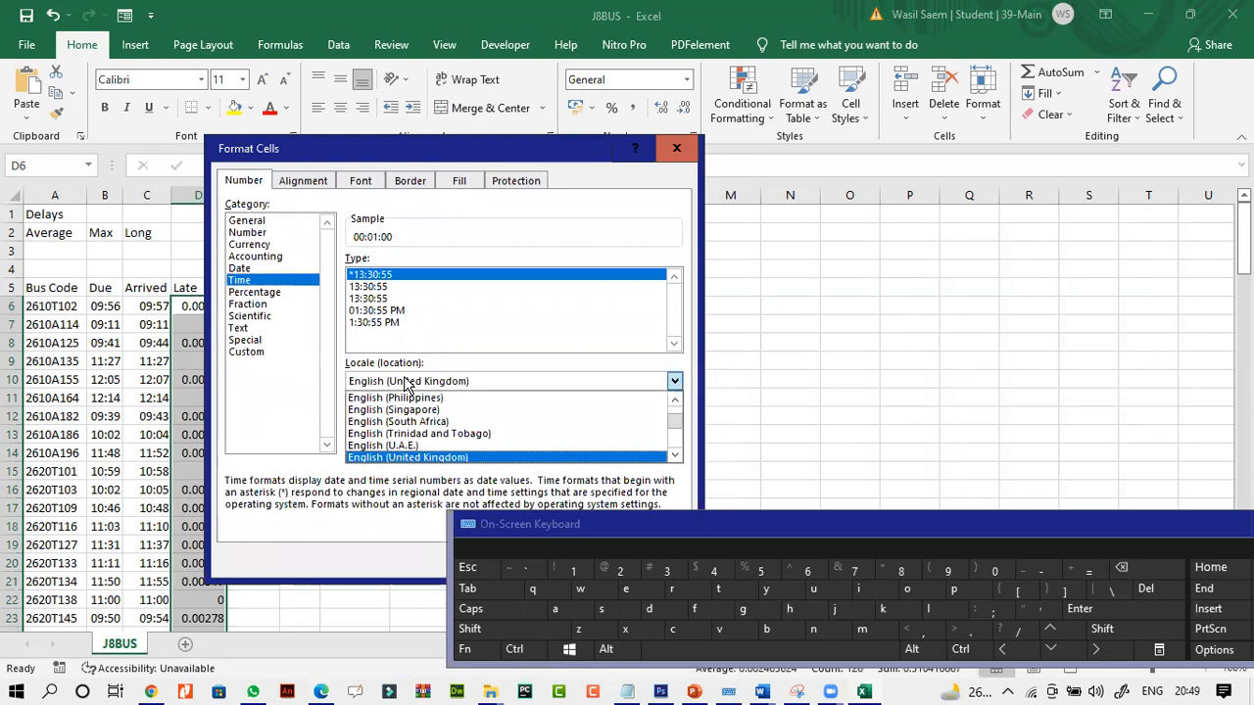
{"action": "scroll", "coordinate": [510, 436], "scroll_direction": "down", "scroll_amount": 1}
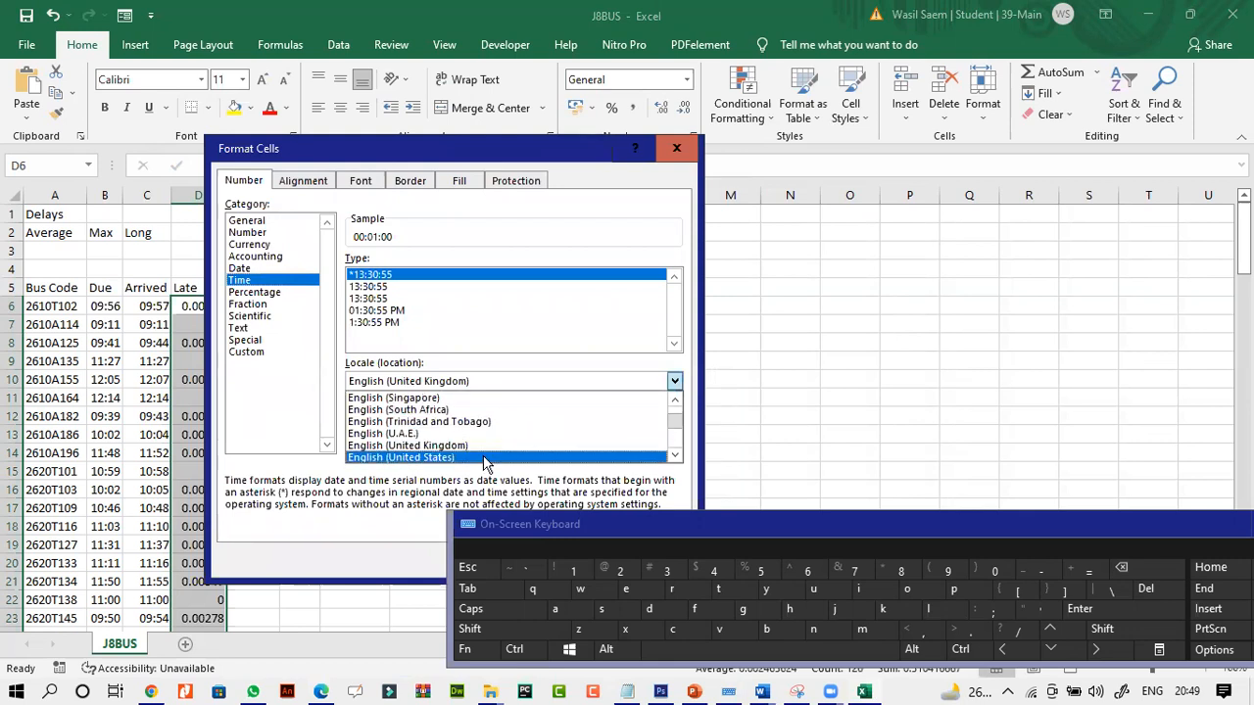
{"action": "left_click", "coordinate": [485, 458]}
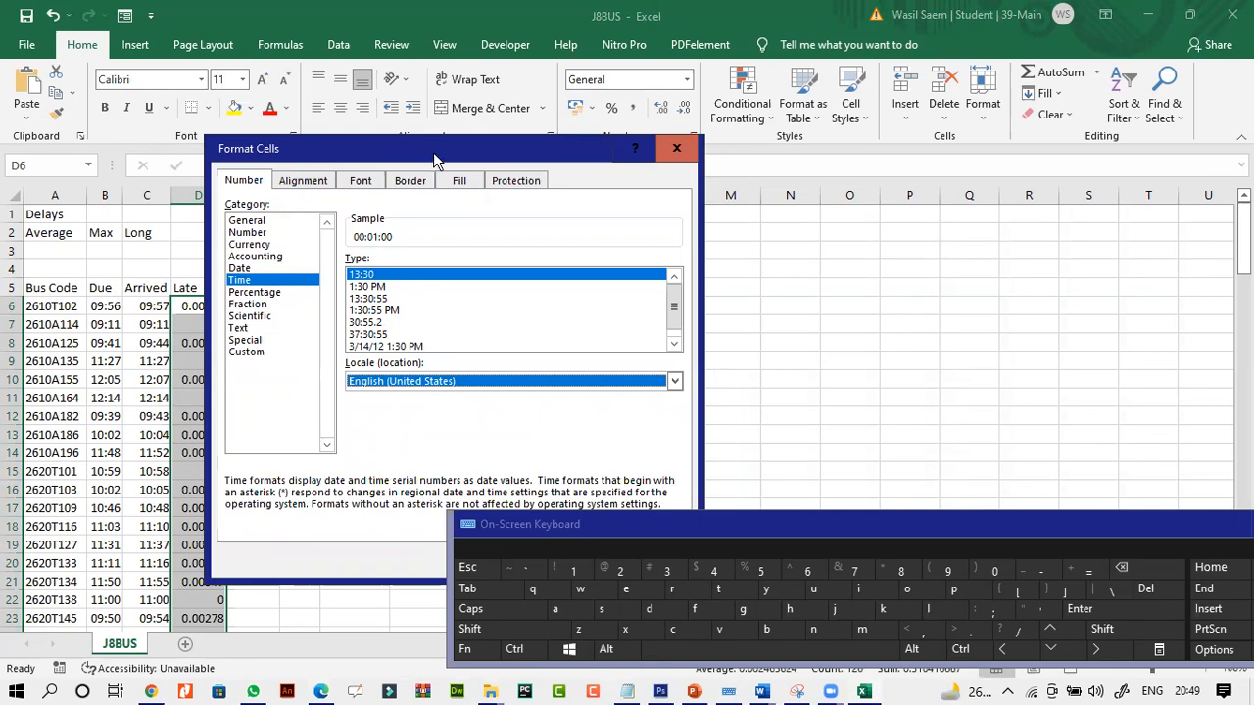
{"action": "left_click_drag", "start_coordinate": [435, 144], "coordinate": [424, 75]}
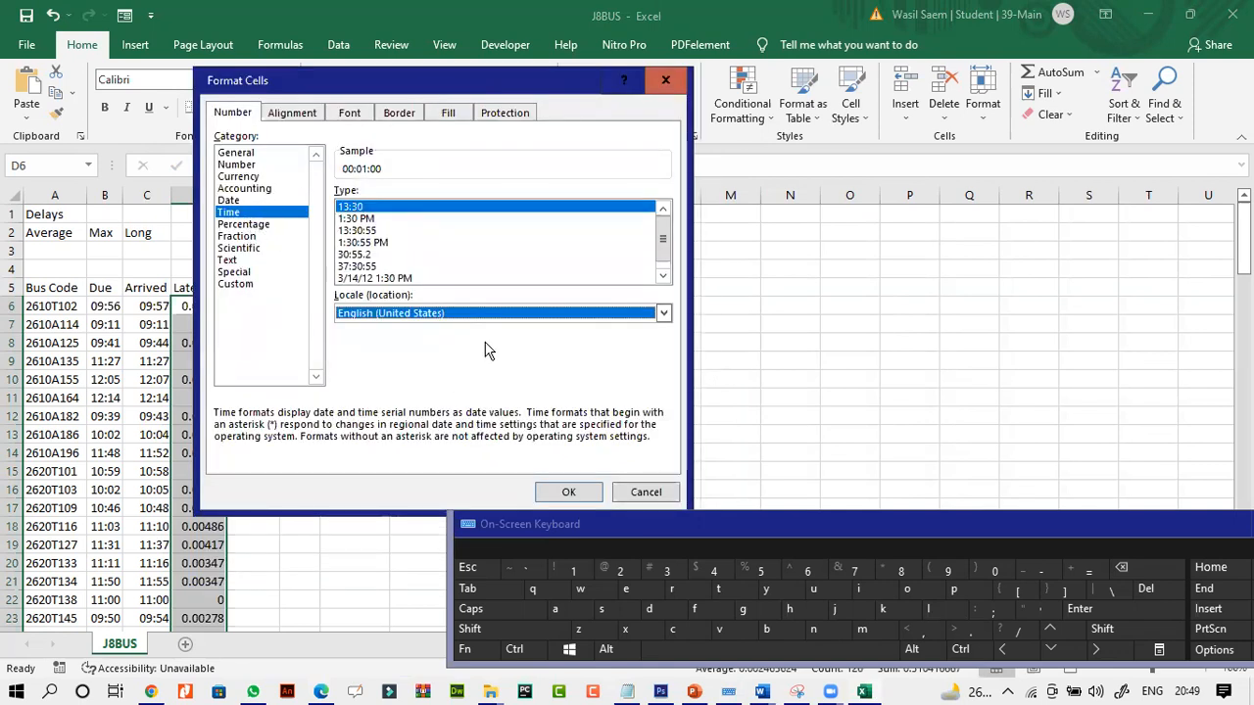
{"action": "left_click_drag", "start_coordinate": [679, 526], "coordinate": [884, 598]}
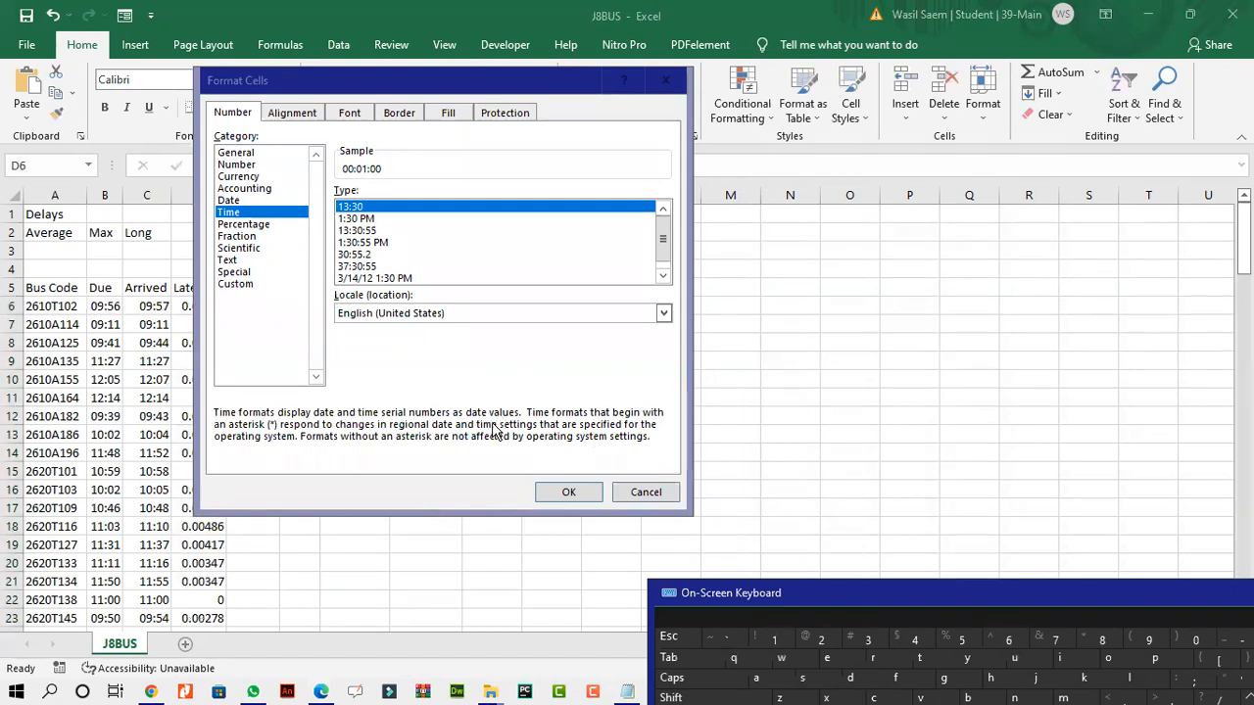
{"action": "left_click", "coordinate": [566, 492]}
{"action": "left_click", "coordinate": [198, 343]}
{"action": "left_click", "coordinate": [198, 306]}
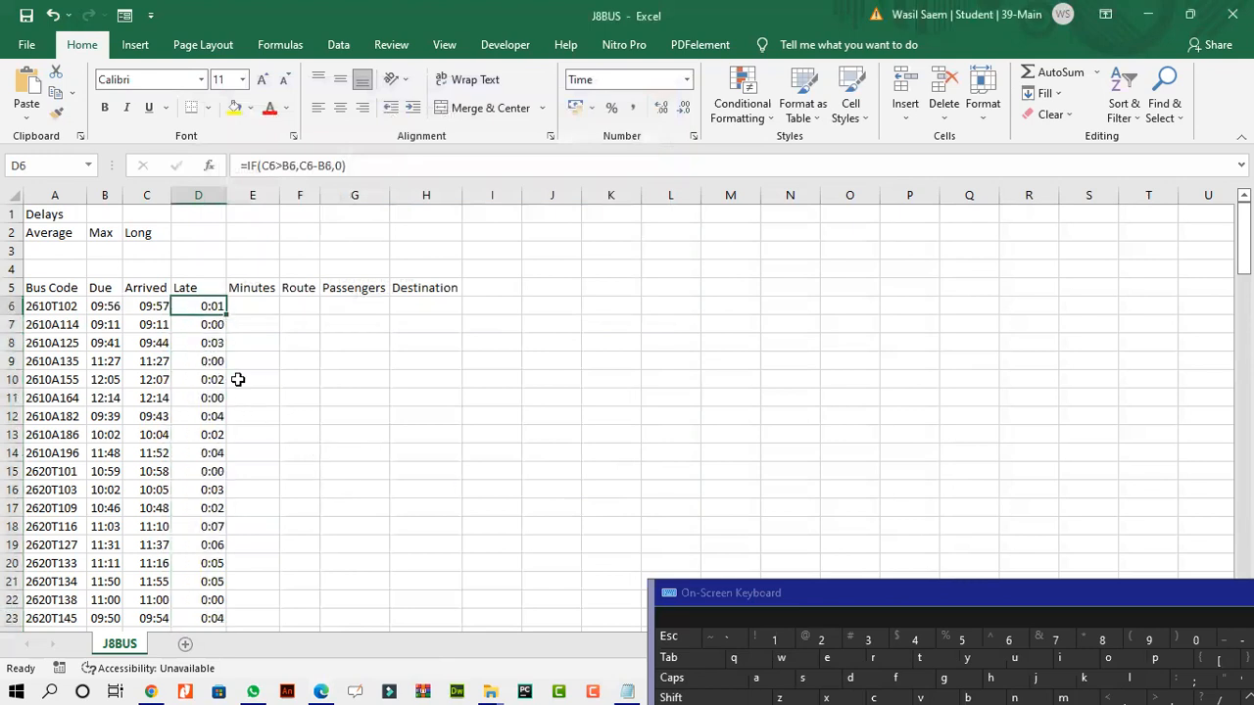
- Switch to the question paper and draw ink ticks beside the marks for the labels task and task 4
{"action": "left_click", "coordinate": [327, 691]}
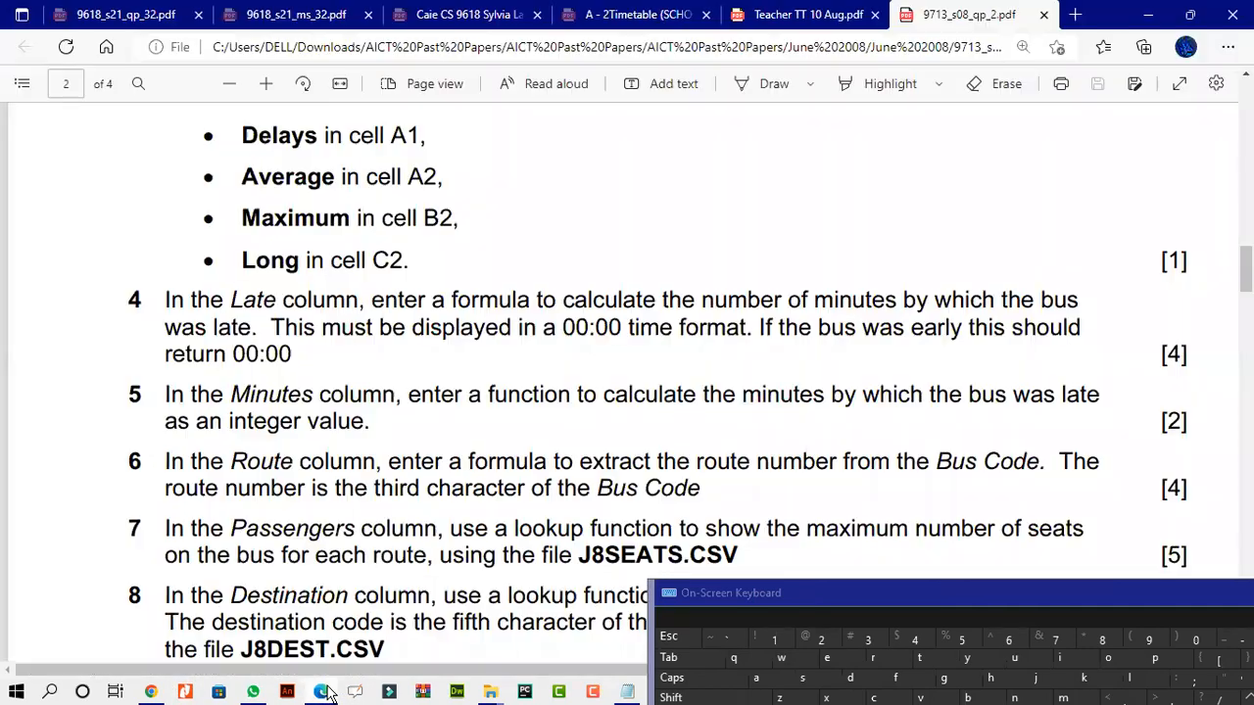
{"action": "left_click", "coordinate": [772, 84]}
{"action": "left_click_drag", "start_coordinate": [1139, 263], "coordinate": [1157, 221]}
{"action": "left_click_drag", "start_coordinate": [1126, 351], "coordinate": [1157, 329]}
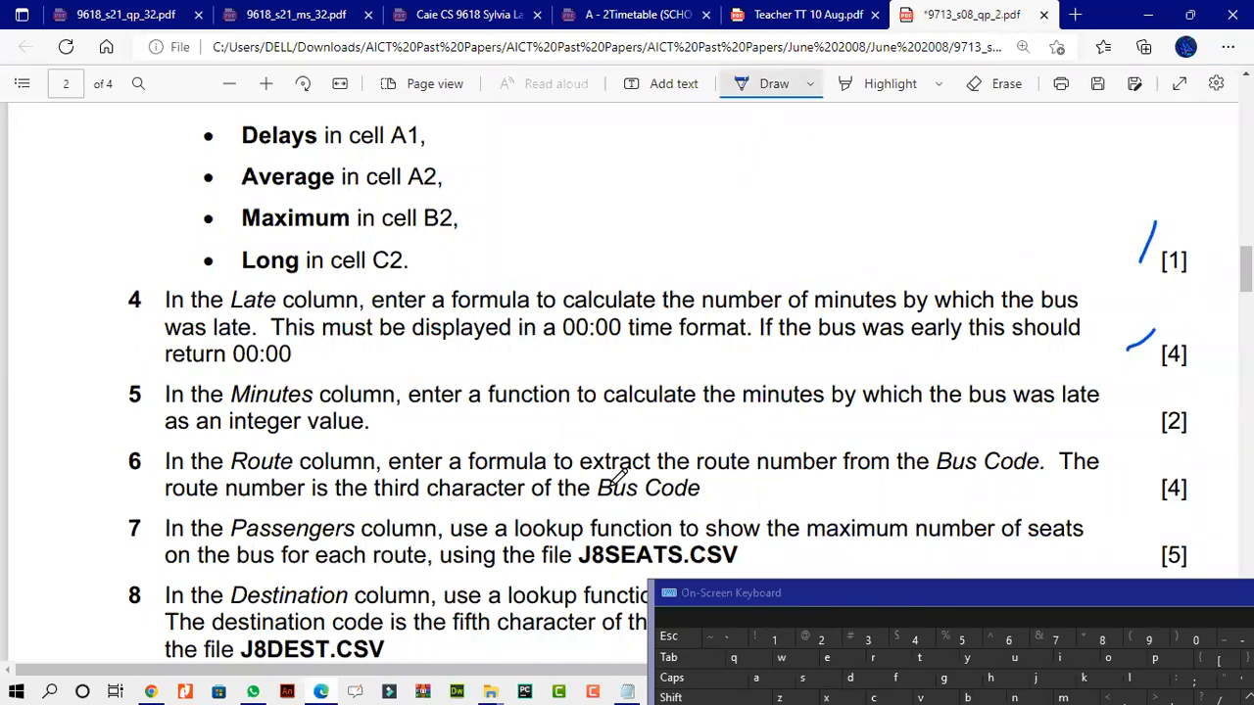
- Underline "function" and circle "integer value" in task 5 of the question paper with the Draw pen
{"action": "scroll", "coordinate": [621, 478], "scroll_direction": "down", "scroll_amount": 2}
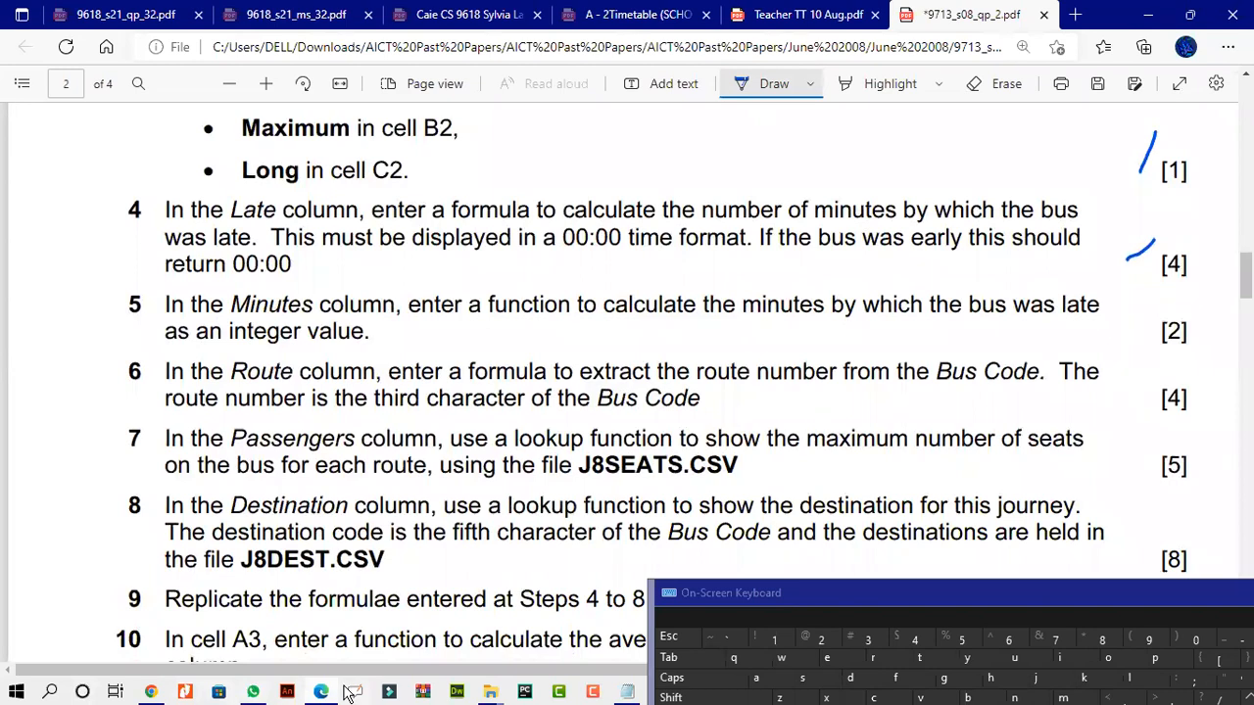
{"action": "left_click_drag", "start_coordinate": [481, 316], "coordinate": [574, 322]}
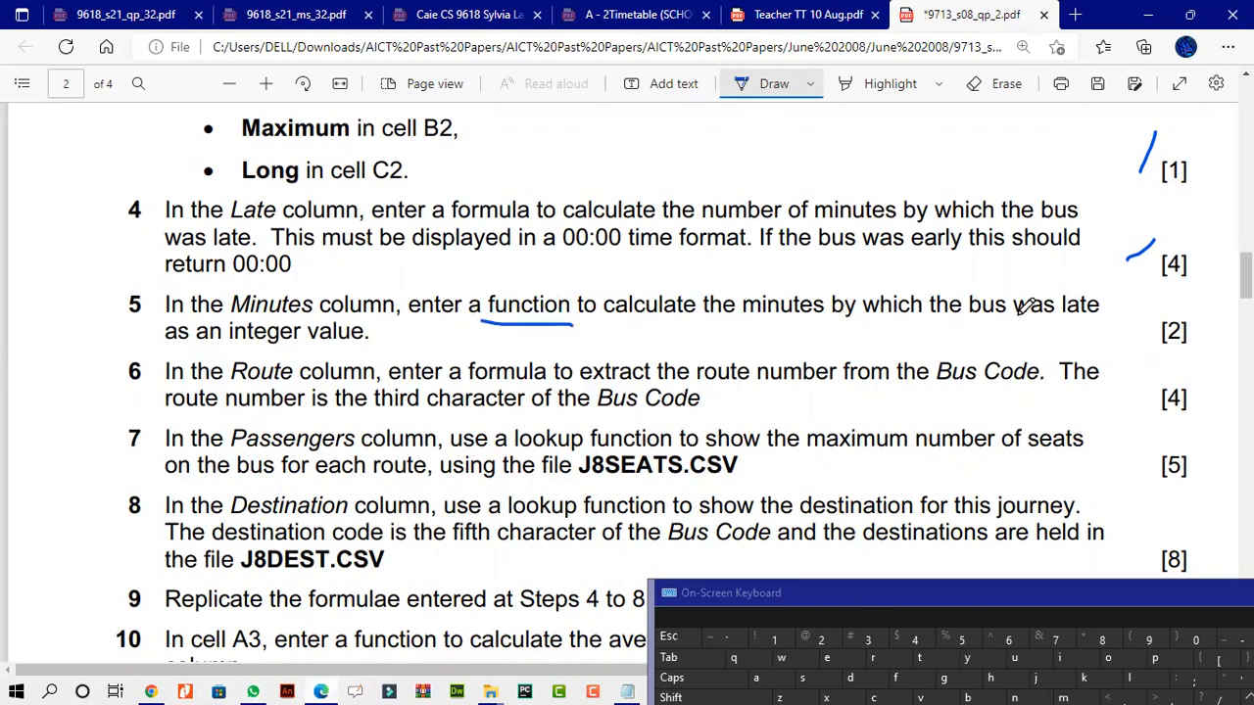
{"action": "mouse_move", "coordinate": [228, 348]}
{"action": "left_mouse_down"}
{"action": "mouse_move", "coordinate": [354, 339]}
{"action": "mouse_move", "coordinate": [350, 319]}
{"action": "mouse_move", "coordinate": [207, 362]}
{"action": "left_mouse_up"}
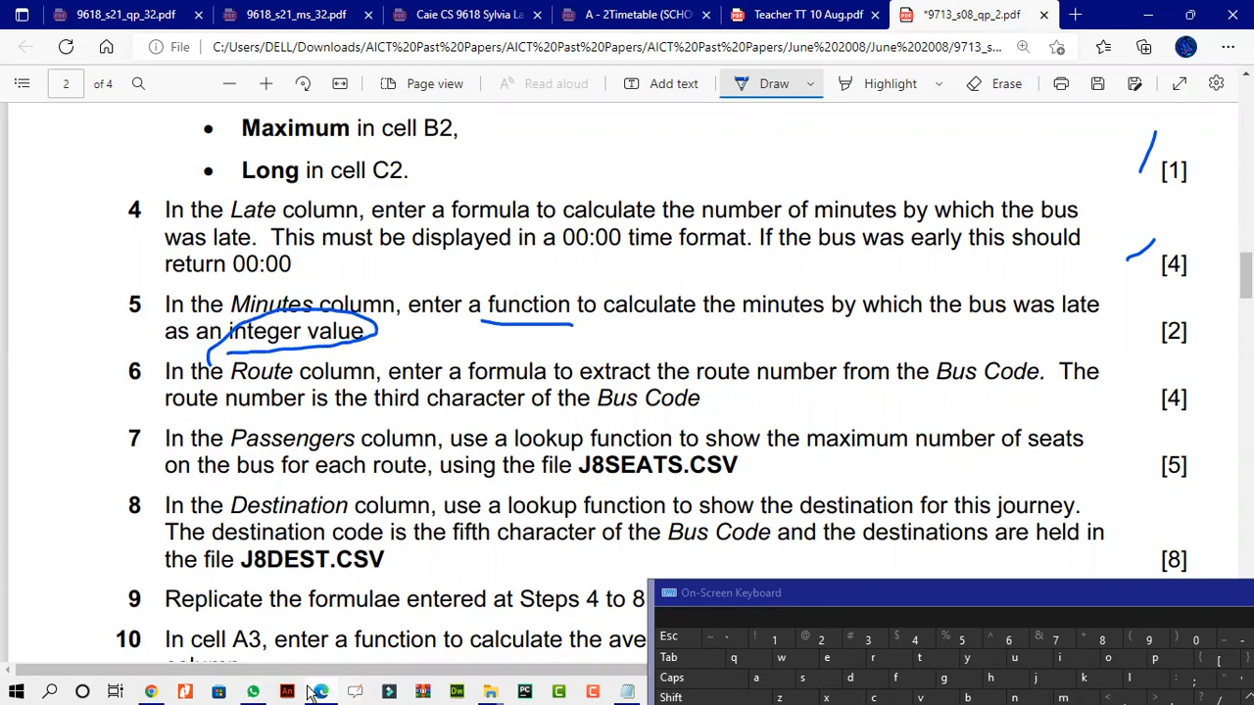
- Dismiss the on-screen keyboard, switch to the J8BUS workbook in Excel and enter =MINUTE(D6) in cell E6
{"action": "mouse_move", "coordinate": [315, 693]}
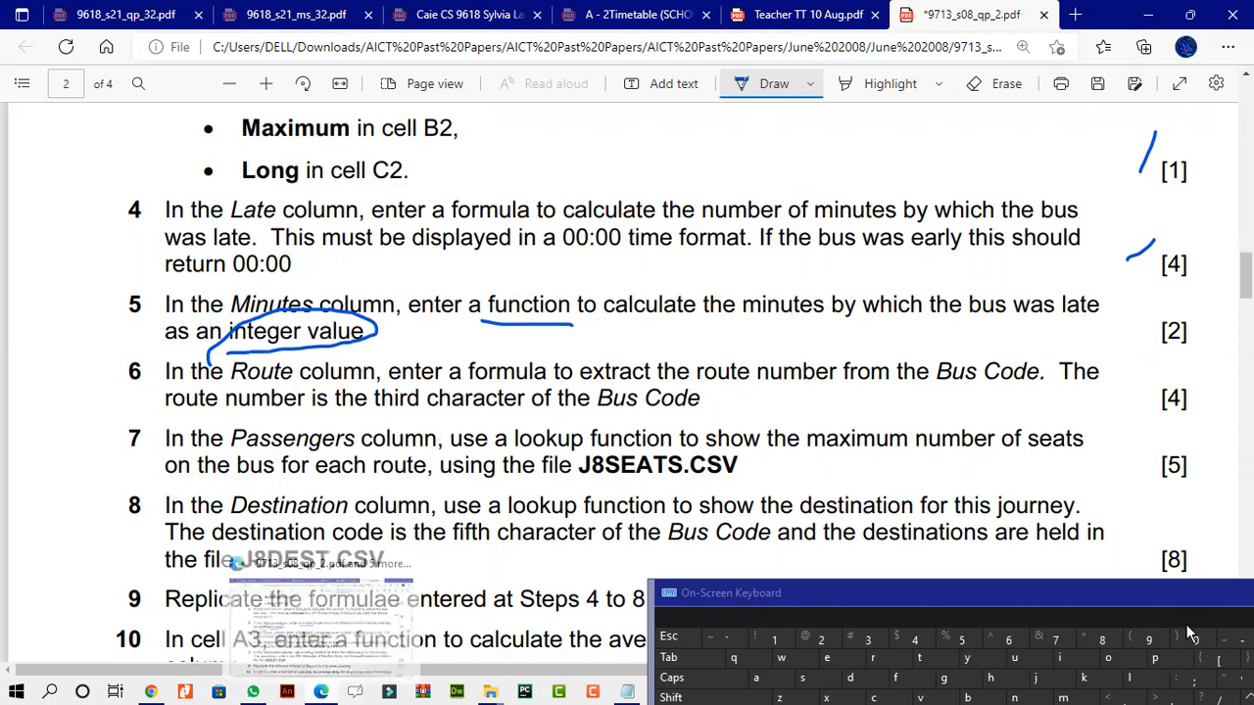
{"action": "left_click_drag", "start_coordinate": [1168, 595], "coordinate": [789, 487]}
{"action": "left_click", "coordinate": [1092, 485]}
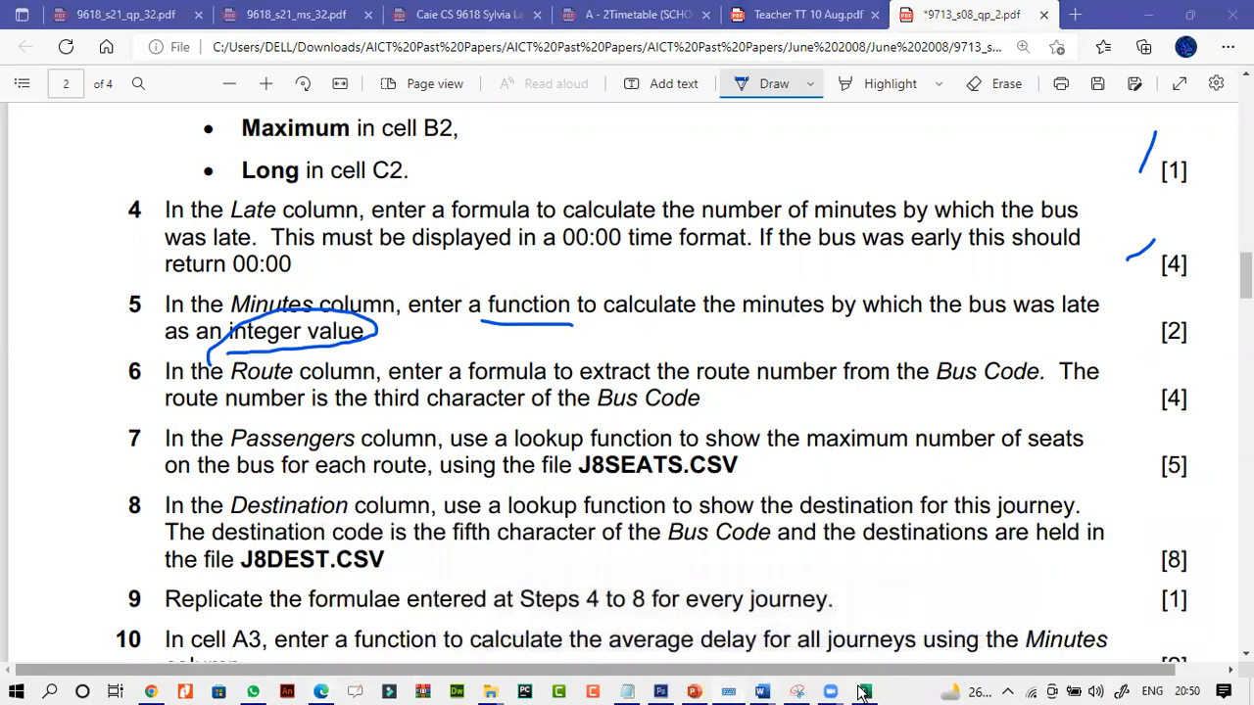
{"action": "left_click", "coordinate": [863, 691]}
{"action": "left_click", "coordinate": [258, 306]}
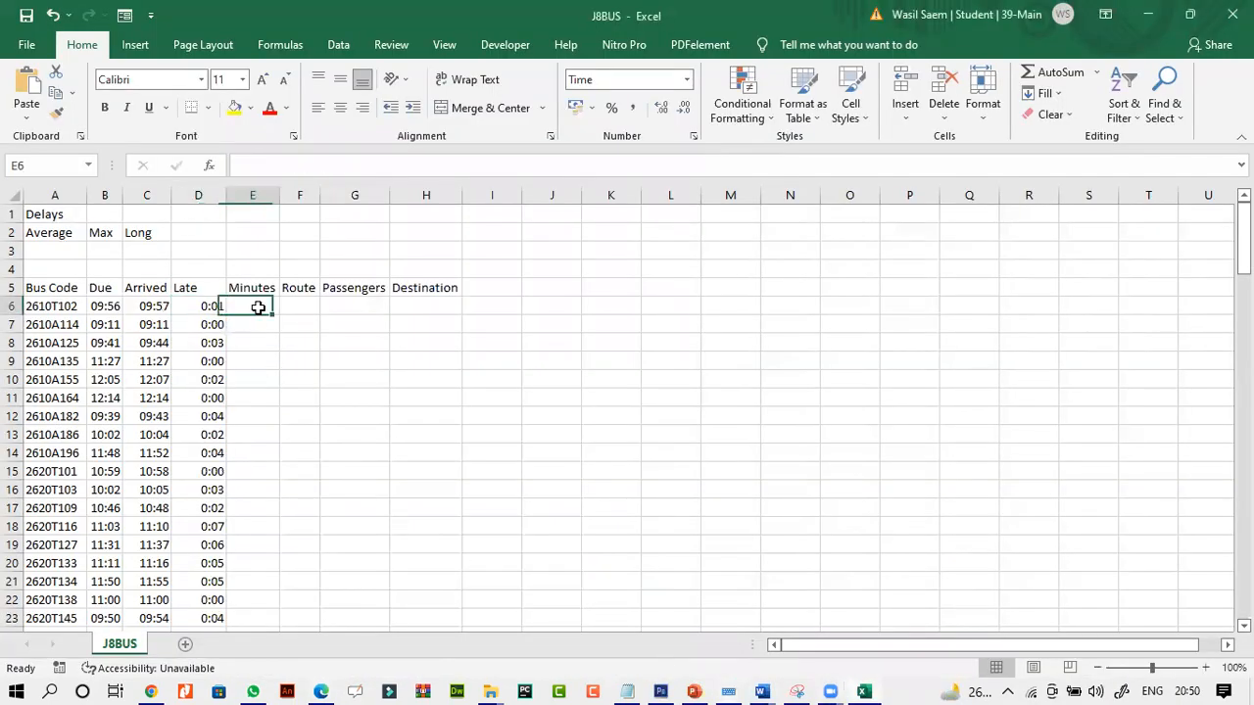
{"action": "left_click", "coordinate": [286, 169]}
{"action": "type", "text": "=mi"}
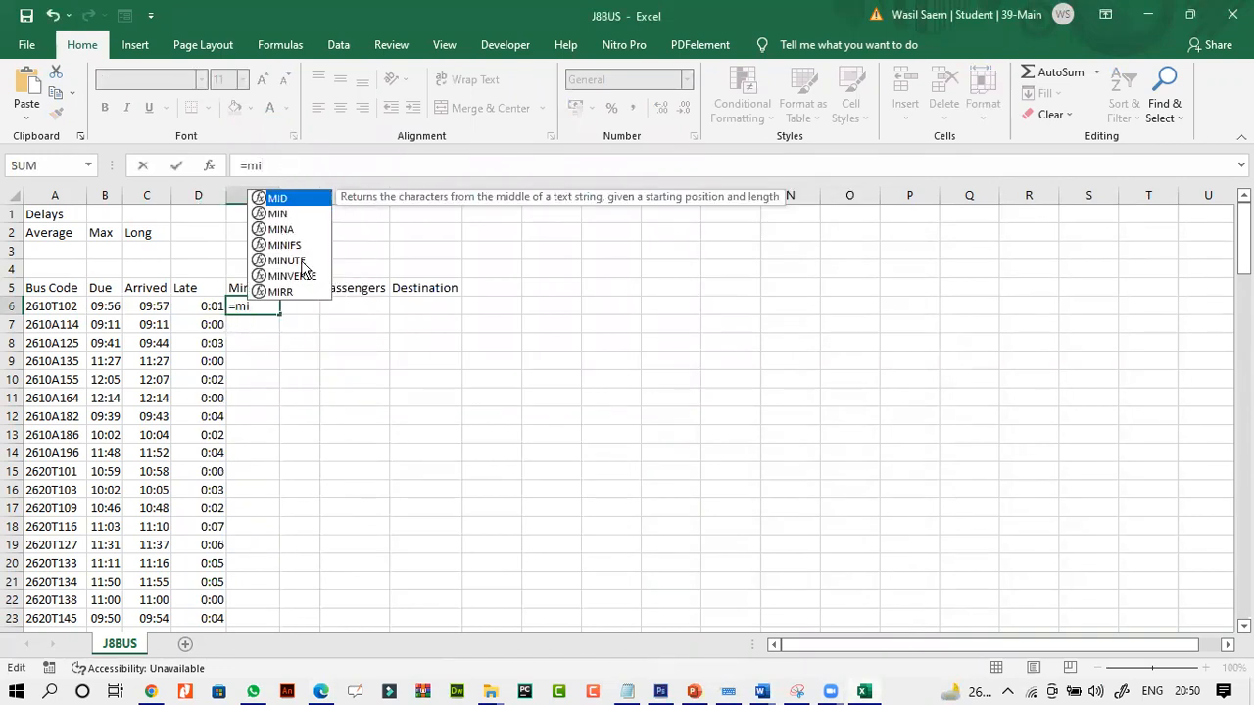
{"action": "double_click", "coordinate": [300, 259]}
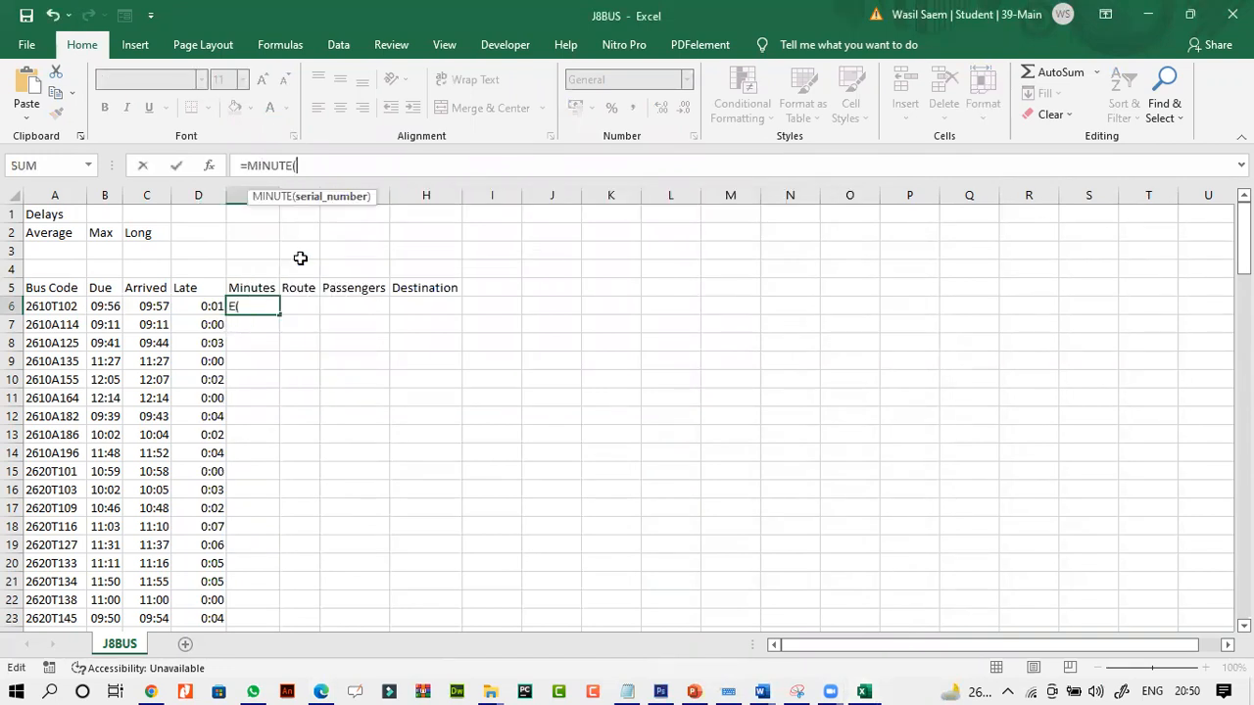
{"action": "left_click", "coordinate": [197, 309]}
{"action": "key", "text": "Return"}
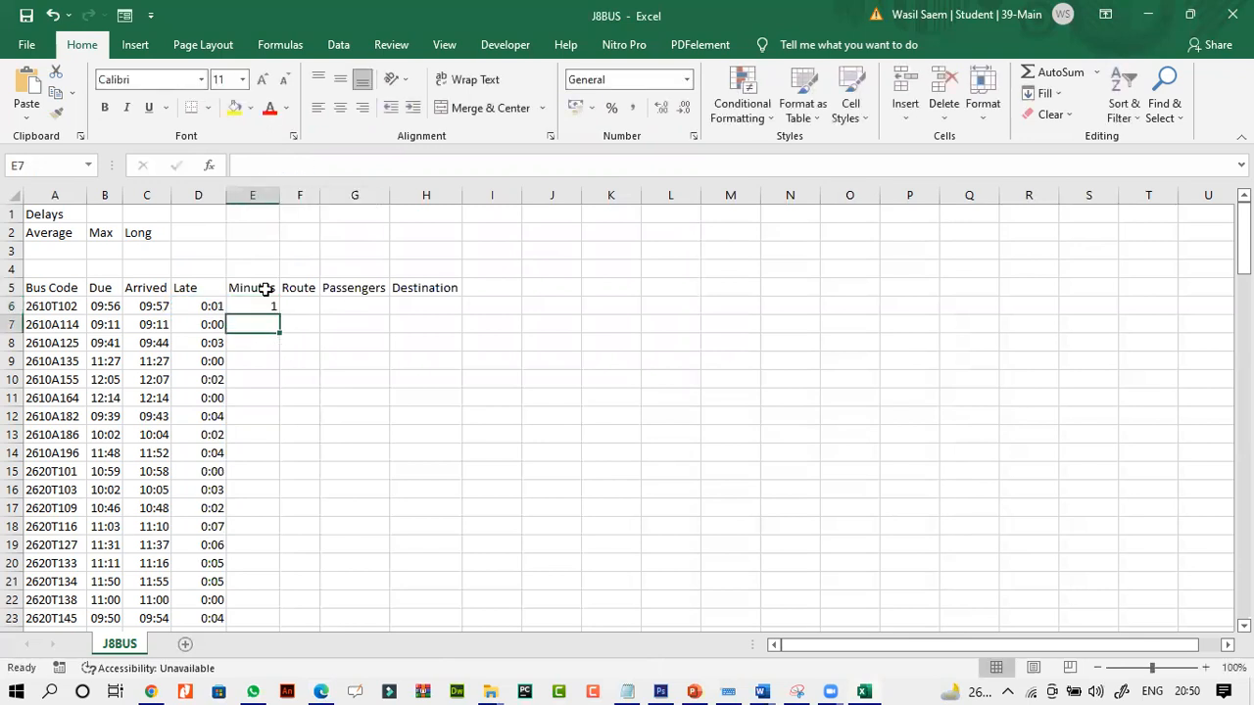
- Fill the E6 formula down the whole Minutes column
{"action": "left_click", "coordinate": [263, 307]}
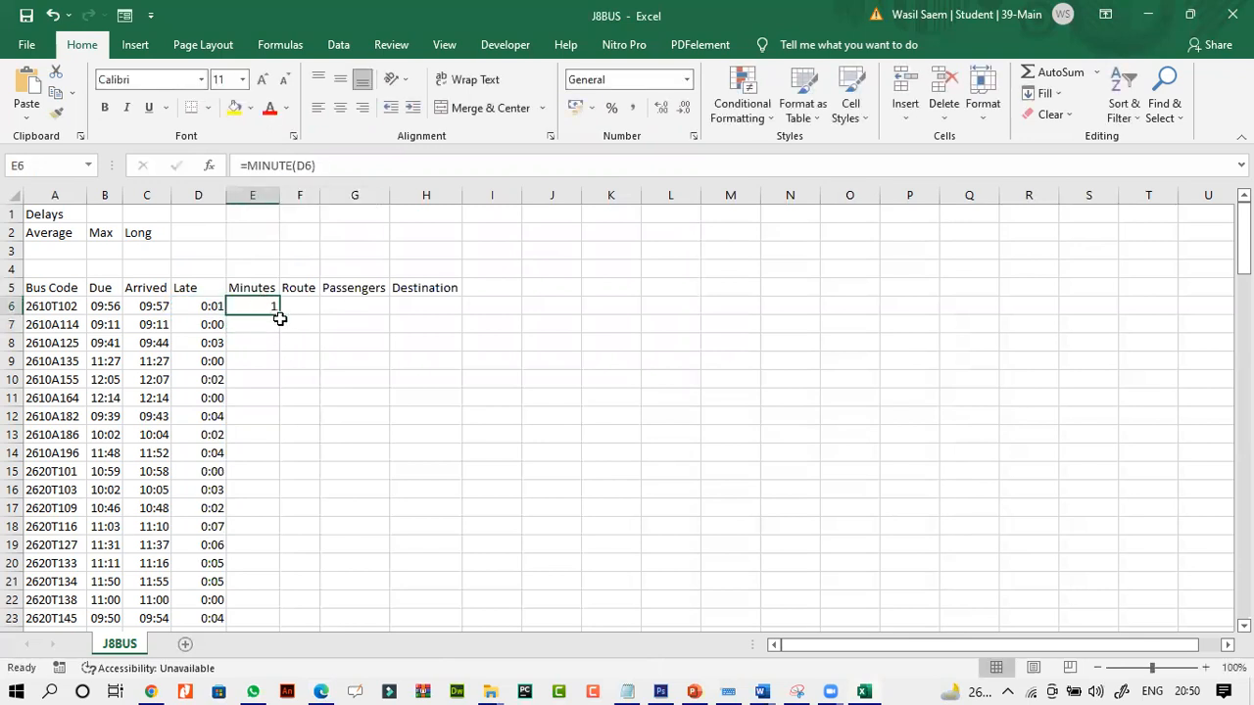
{"action": "double_click", "coordinate": [279, 316]}
{"action": "left_click", "coordinate": [271, 308]}
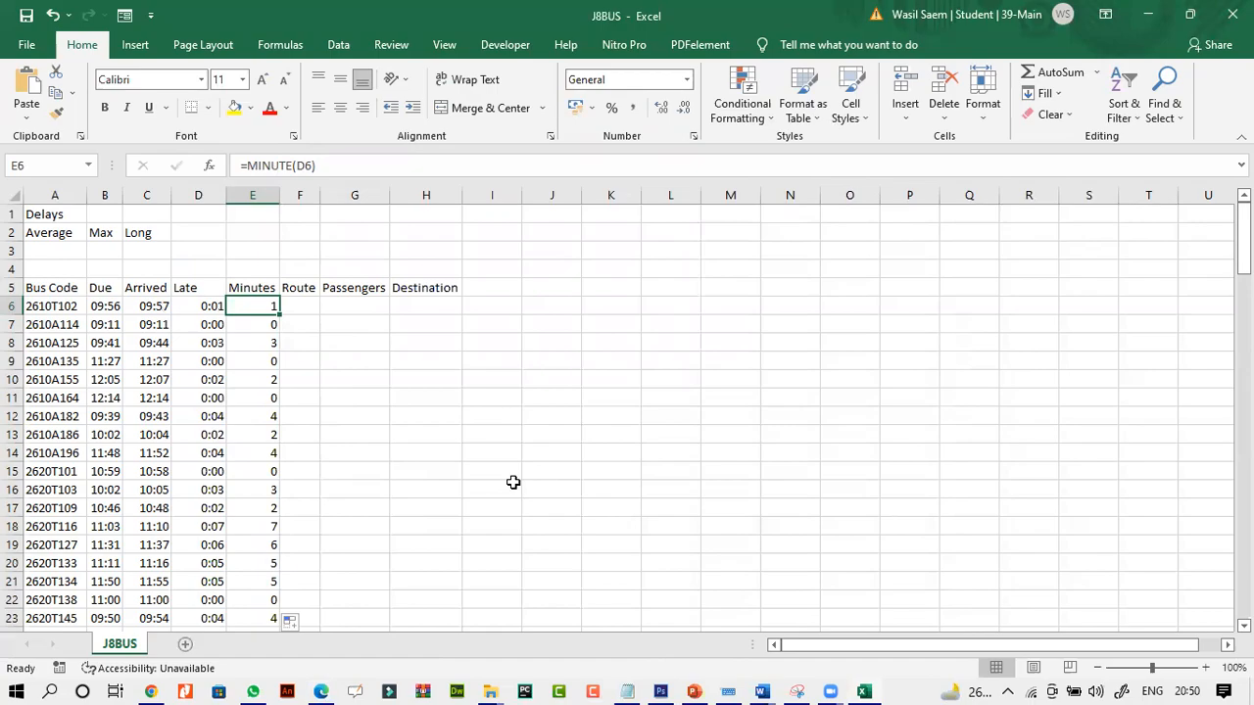
- Switch to the question paper, tick task 5 and underline "Route column", "Bus Code" and "third character" in task 6 with the pen
{"action": "left_click", "coordinate": [321, 691]}
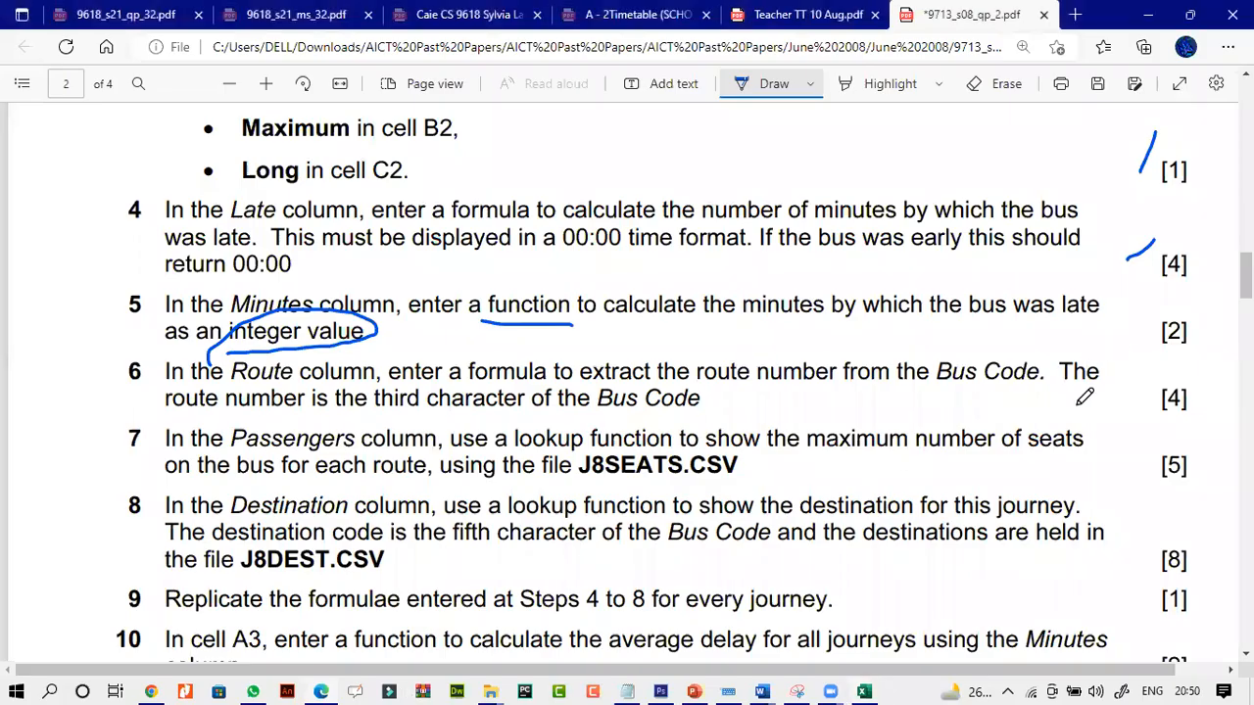
{"action": "left_click_drag", "start_coordinate": [1112, 312], "coordinate": [1168, 295]}
{"action": "left_click_drag", "start_coordinate": [127, 359], "coordinate": [148, 354]}
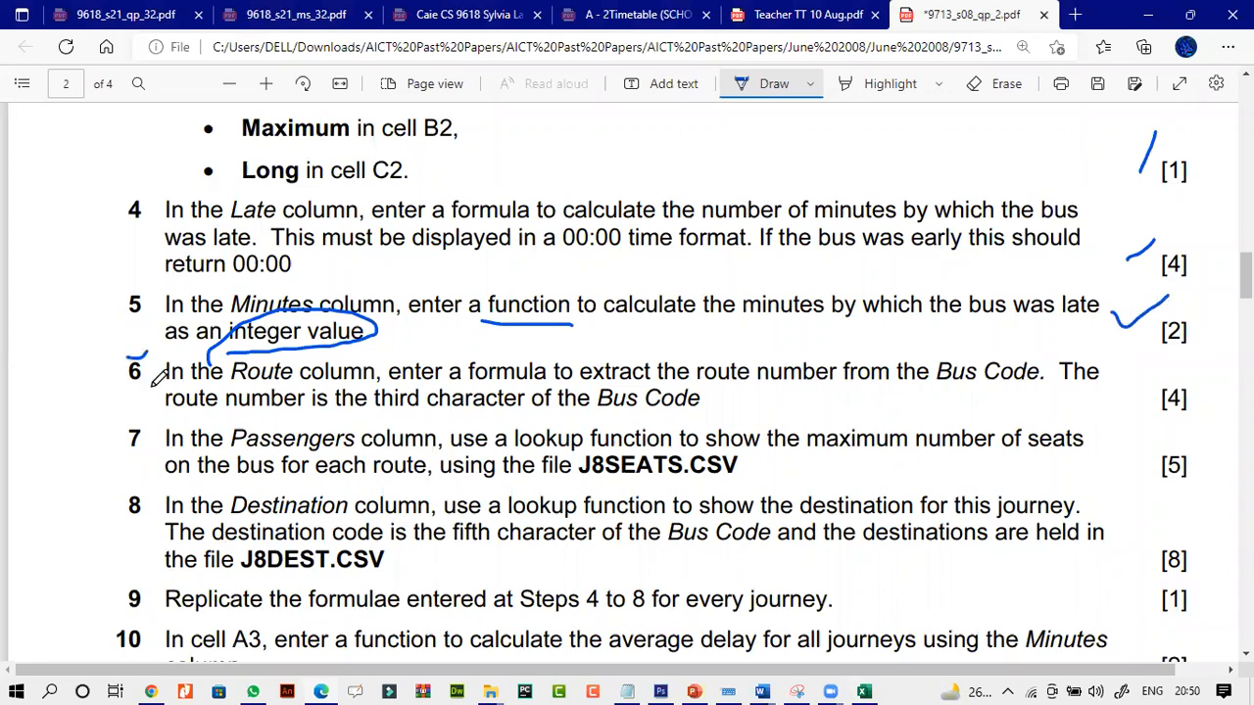
{"action": "left_click_drag", "start_coordinate": [232, 381], "coordinate": [370, 381]}
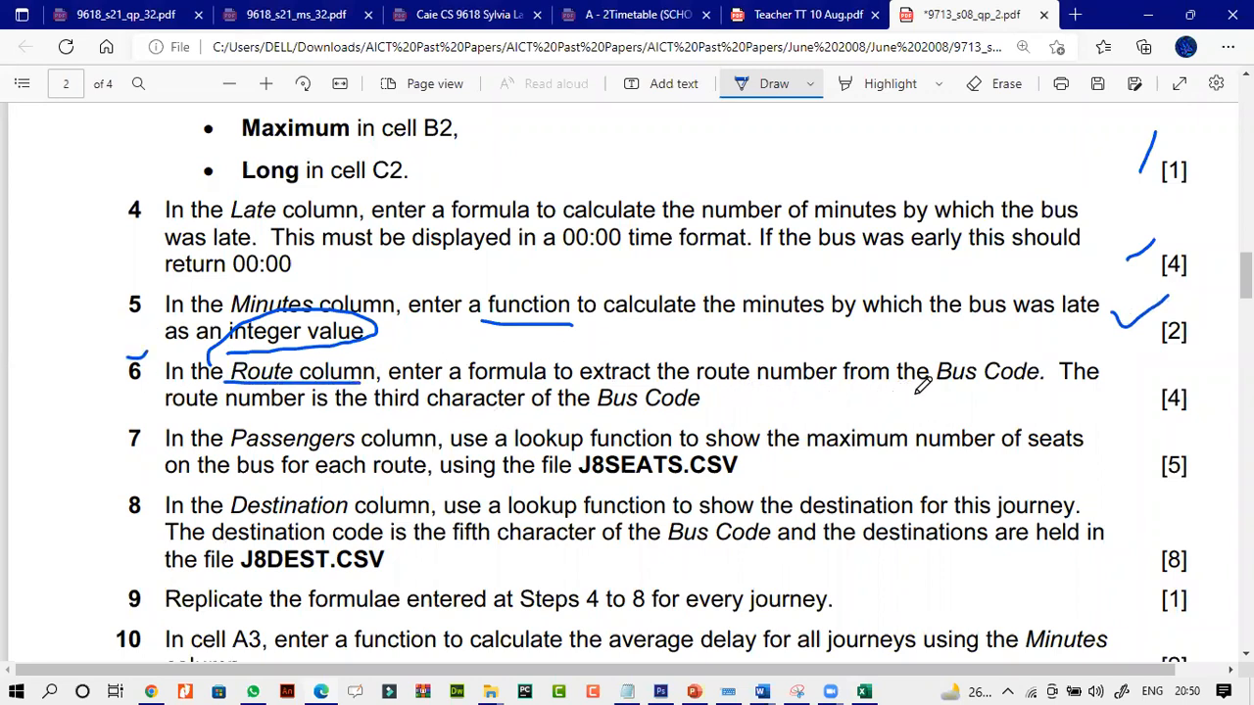
{"action": "left_click_drag", "start_coordinate": [928, 385], "coordinate": [1036, 385]}
{"action": "left_click_drag", "start_coordinate": [376, 409], "coordinate": [524, 411]}
{"action": "left_click_drag", "start_coordinate": [627, 416], "coordinate": [698, 416]}
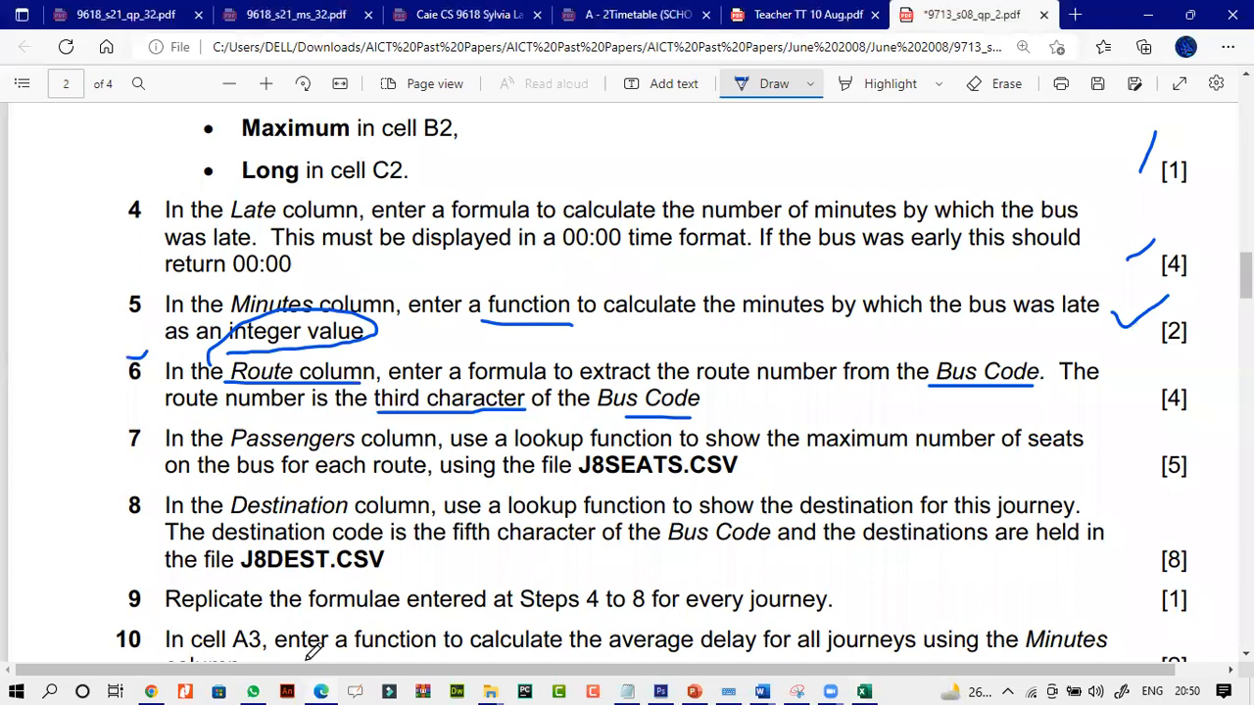
- Check the files in the 06_9713_02 folder in File Explorer and return to the question paper
{"action": "left_click", "coordinate": [487, 691]}
{"action": "left_click", "coordinate": [609, 633]}
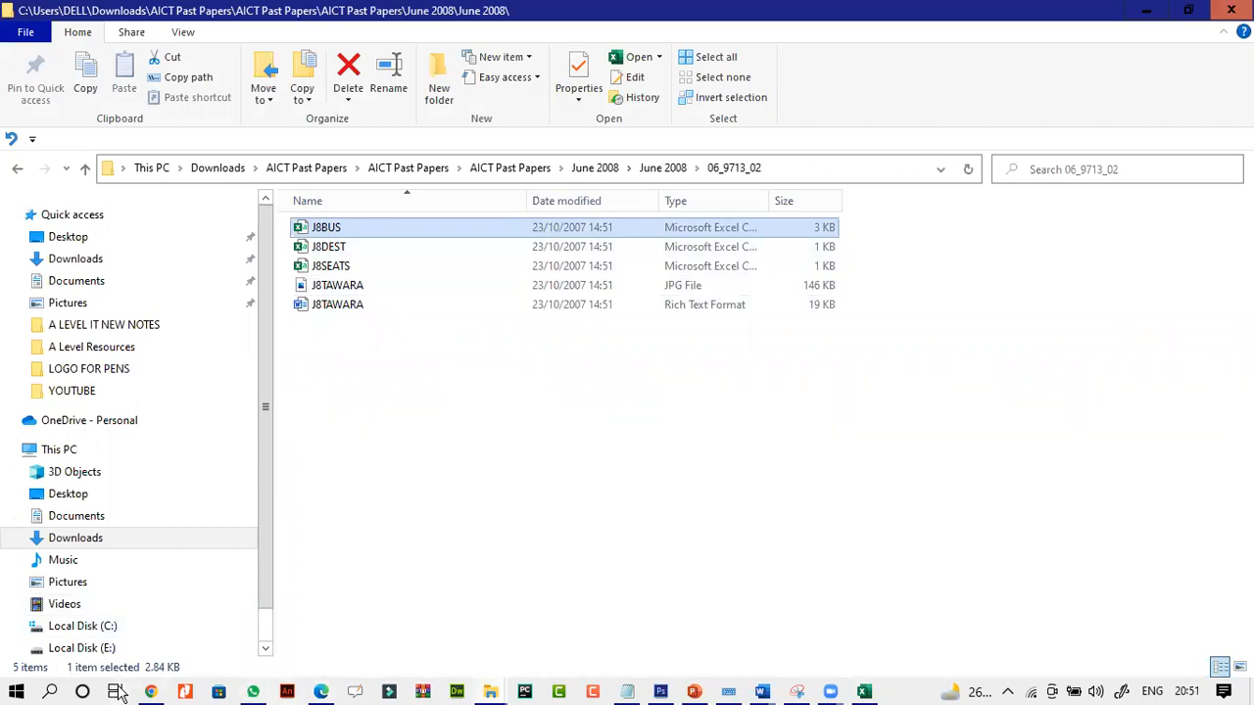
{"action": "left_click", "coordinate": [317, 691]}
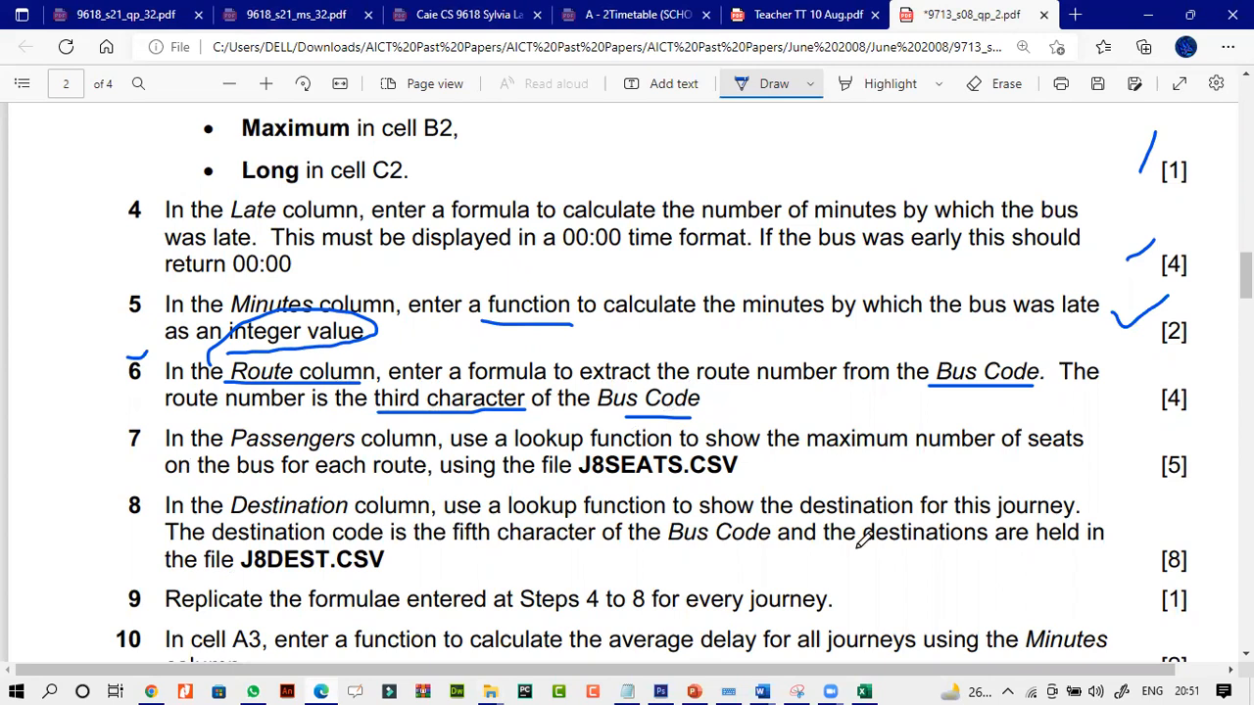
- Switch to J8BUS in Excel and enter =MID(A6,3,1) in cell F6 to extract the route number
{"action": "left_click", "coordinate": [863, 692]}
{"action": "left_click", "coordinate": [298, 314]}
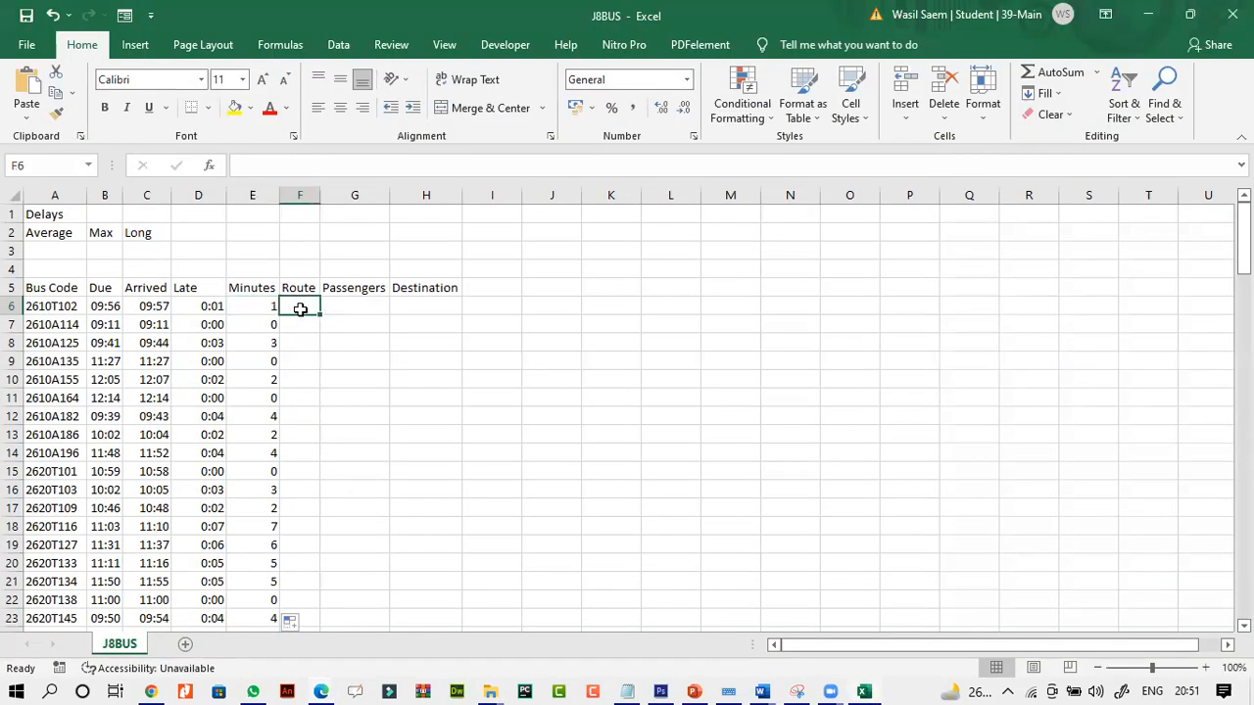
{"action": "left_click", "coordinate": [314, 166]}
{"action": "type", "text": "="}
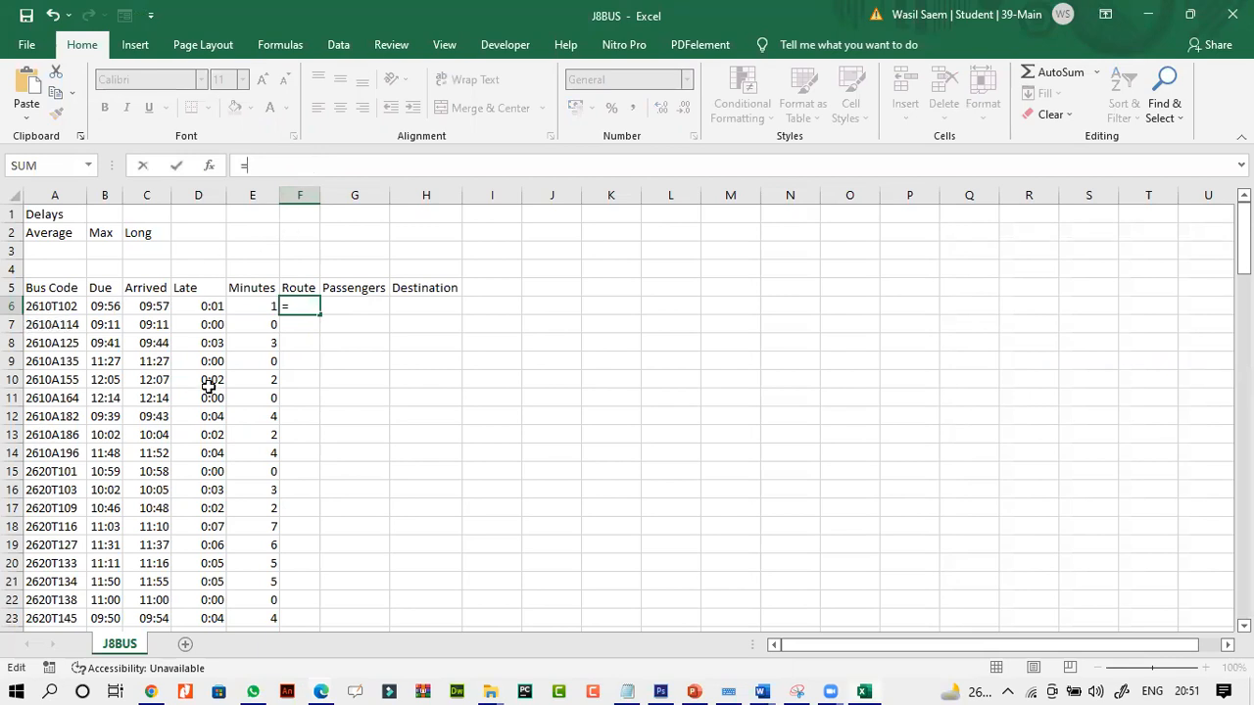
{"action": "type", "text": "mi"}
{"action": "double_click", "coordinate": [284, 199]}
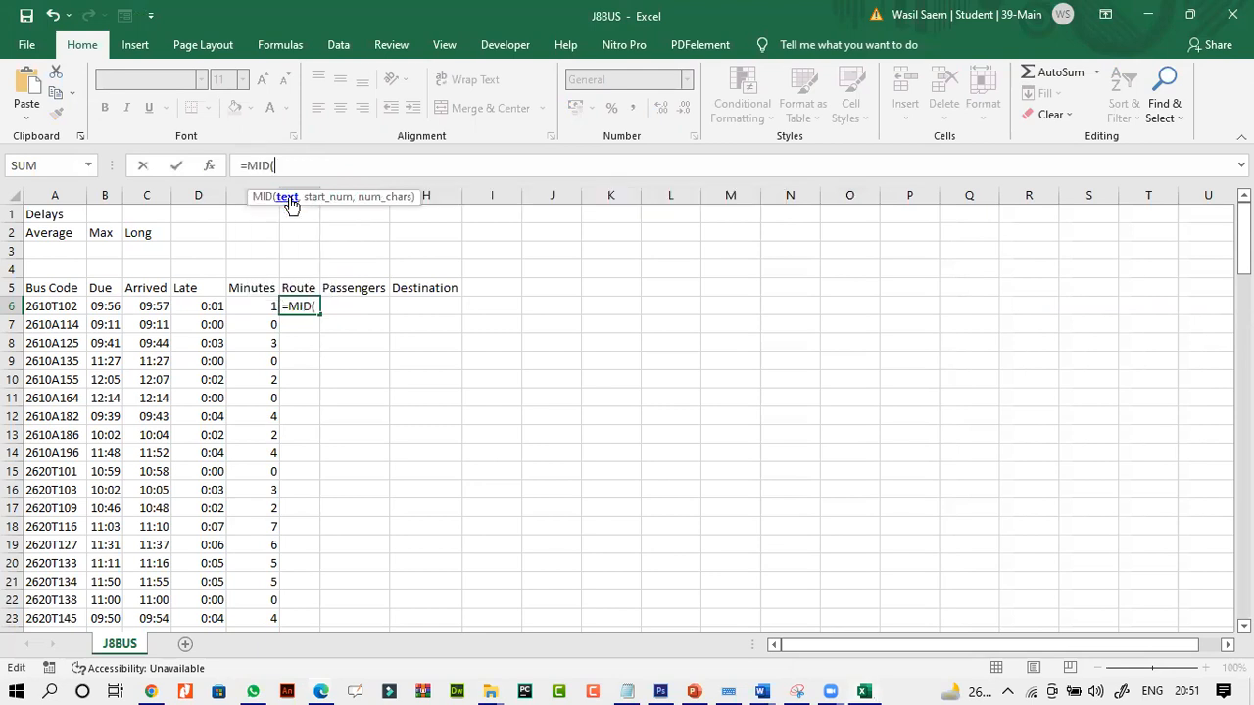
{"action": "left_click", "coordinate": [53, 306]}
{"action": "type", "text": ","}
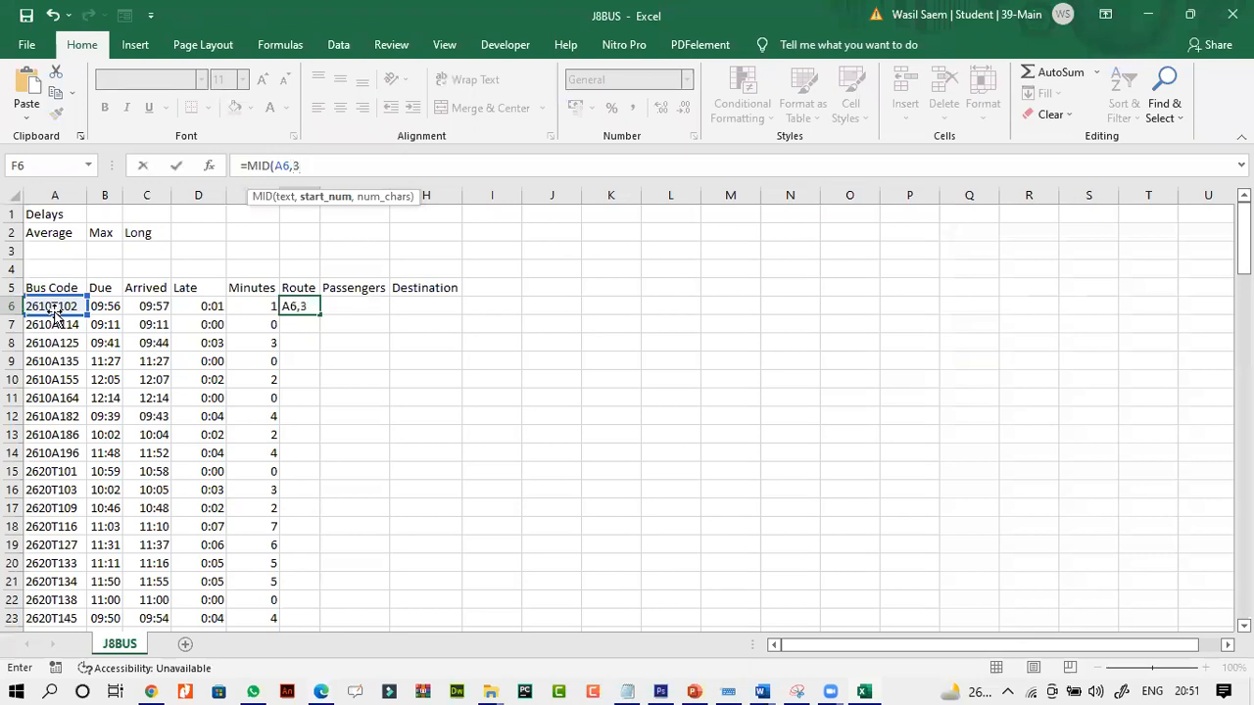
{"action": "type", "text": "3,1"}
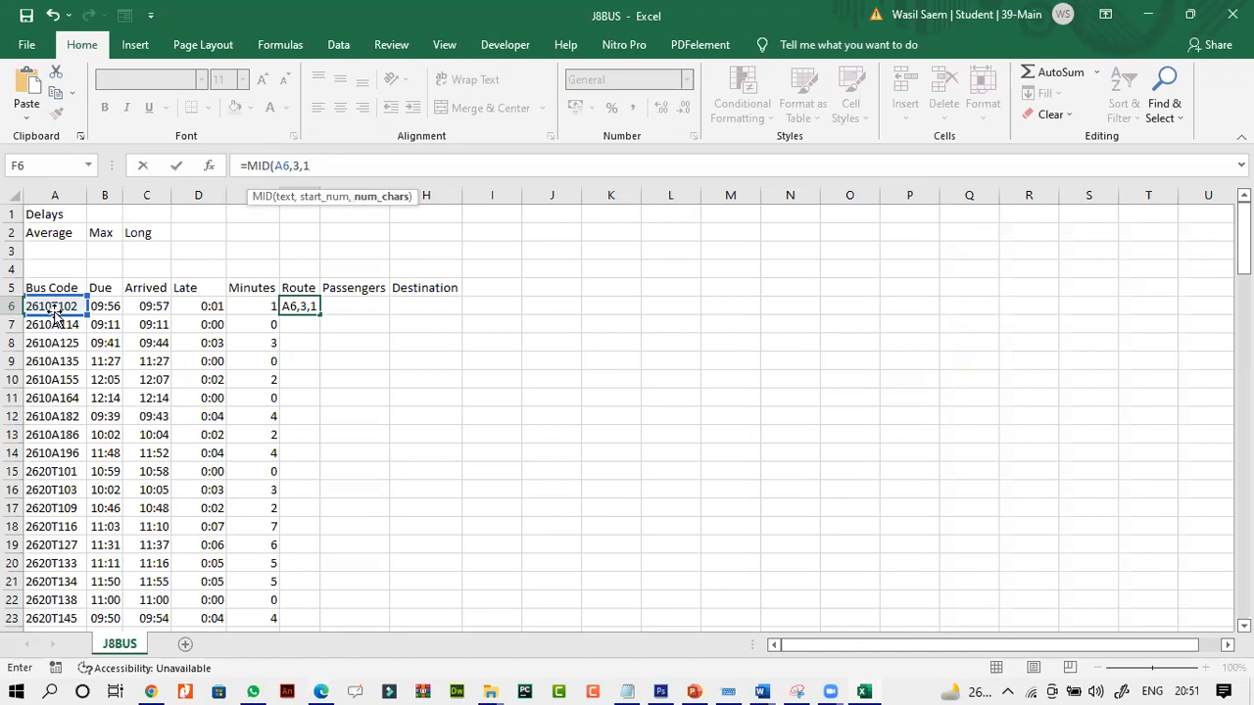
{"action": "key", "text": "Return"}
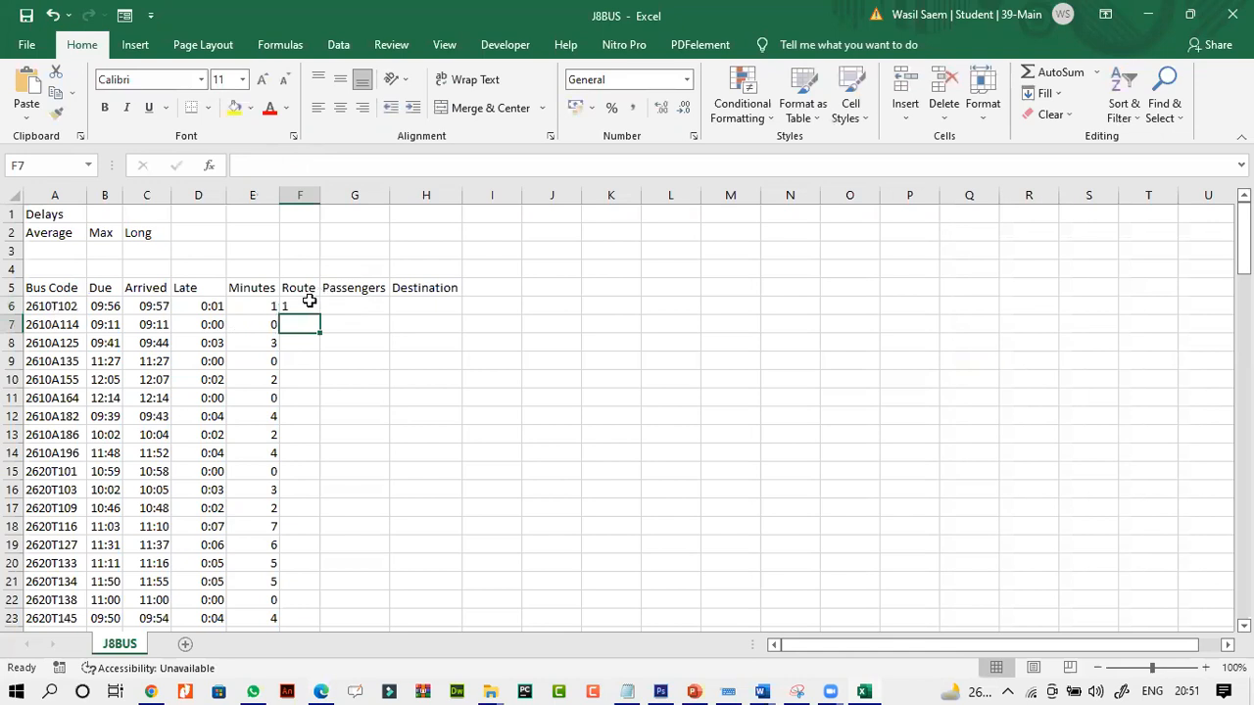
- Fill the F6 formula down the whole Route column
{"action": "left_click", "coordinate": [308, 310]}
{"action": "double_click", "coordinate": [321, 316]}
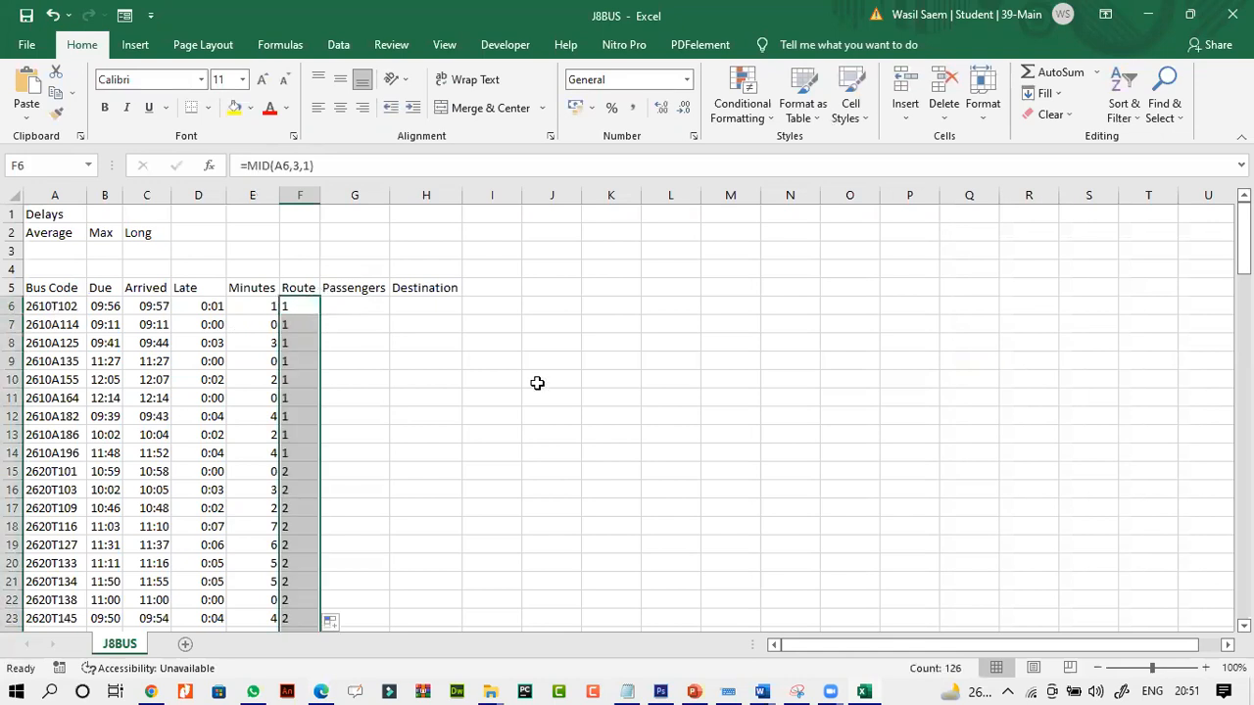
{"action": "left_click", "coordinate": [537, 383]}
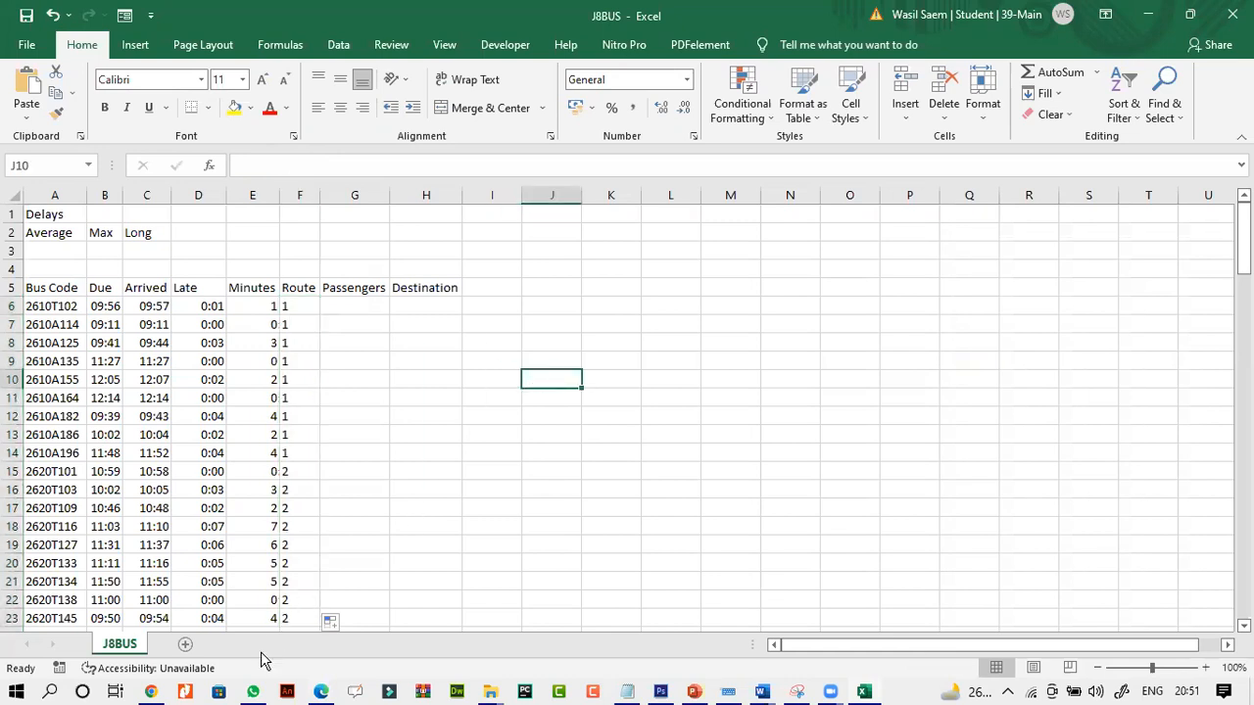
- Switch to the question paper, tick task 6 and underline J8SEATS.CSV in task 7 with the pen
{"action": "left_click", "coordinate": [321, 692]}
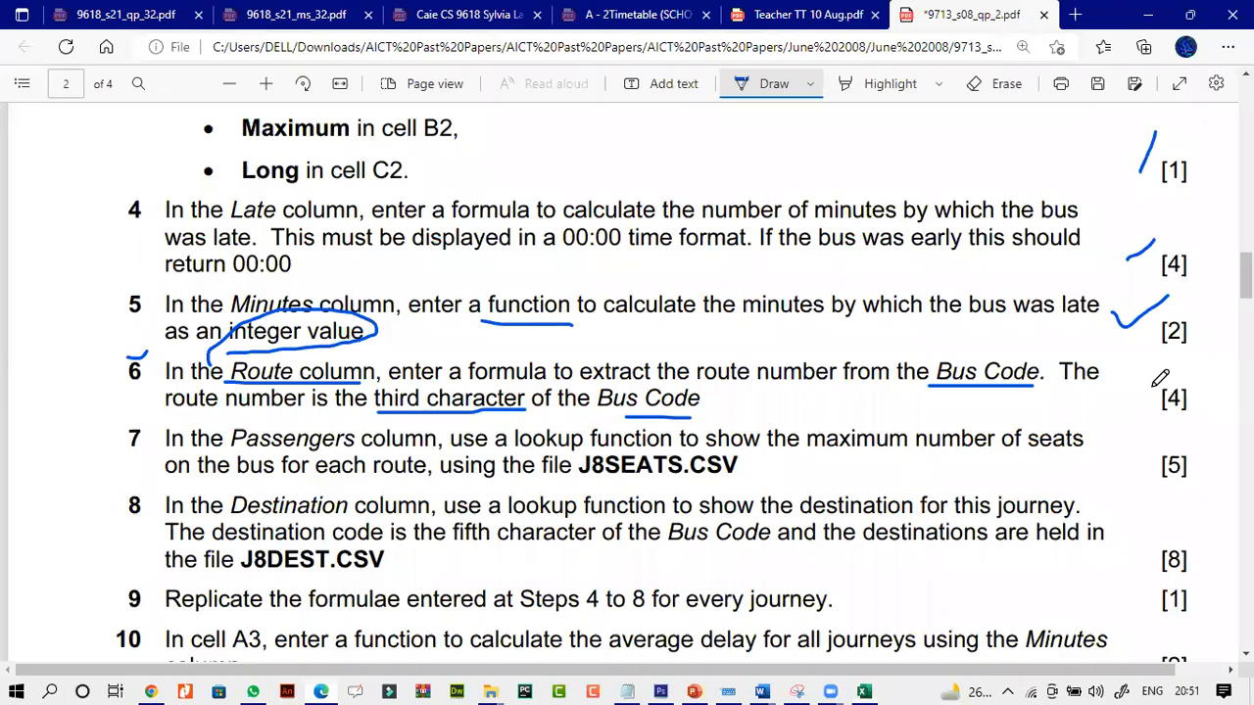
{"action": "left_click_drag", "start_coordinate": [1142, 383], "coordinate": [1191, 364]}
{"action": "scroll", "coordinate": [1053, 421], "scroll_direction": "down", "scroll_amount": 1}
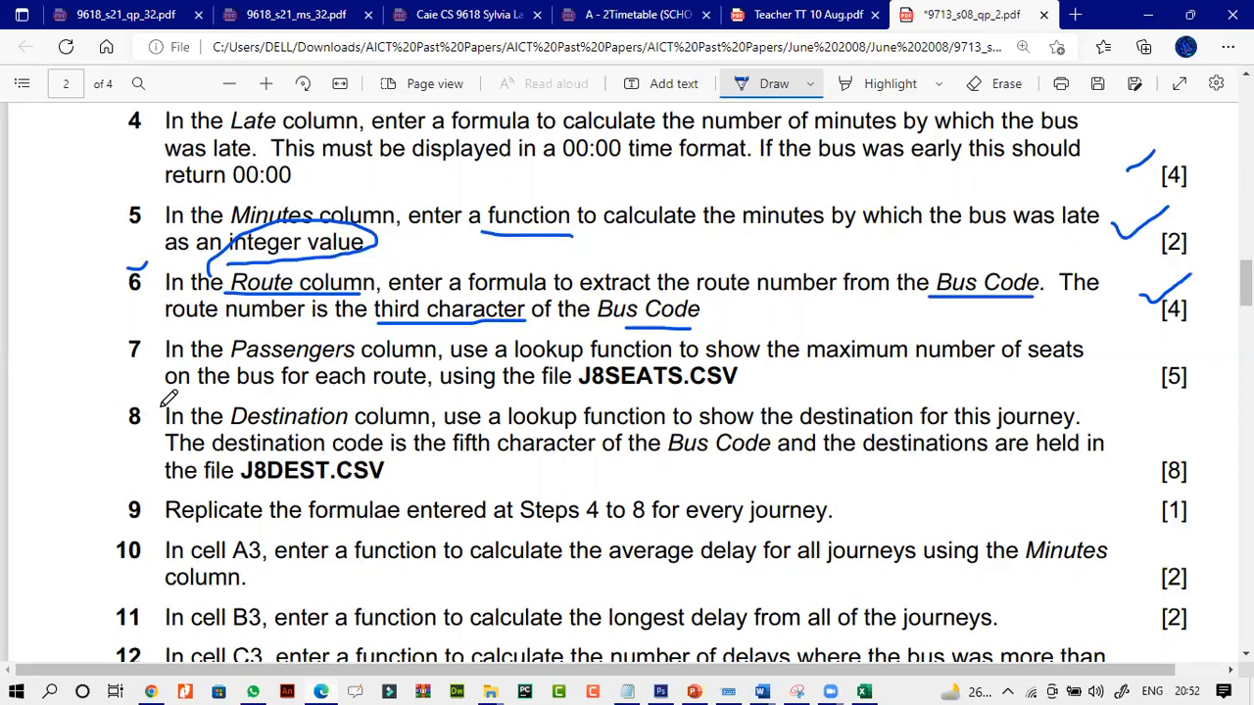
{"action": "left_click_drag", "start_coordinate": [572, 395], "coordinate": [780, 399]}
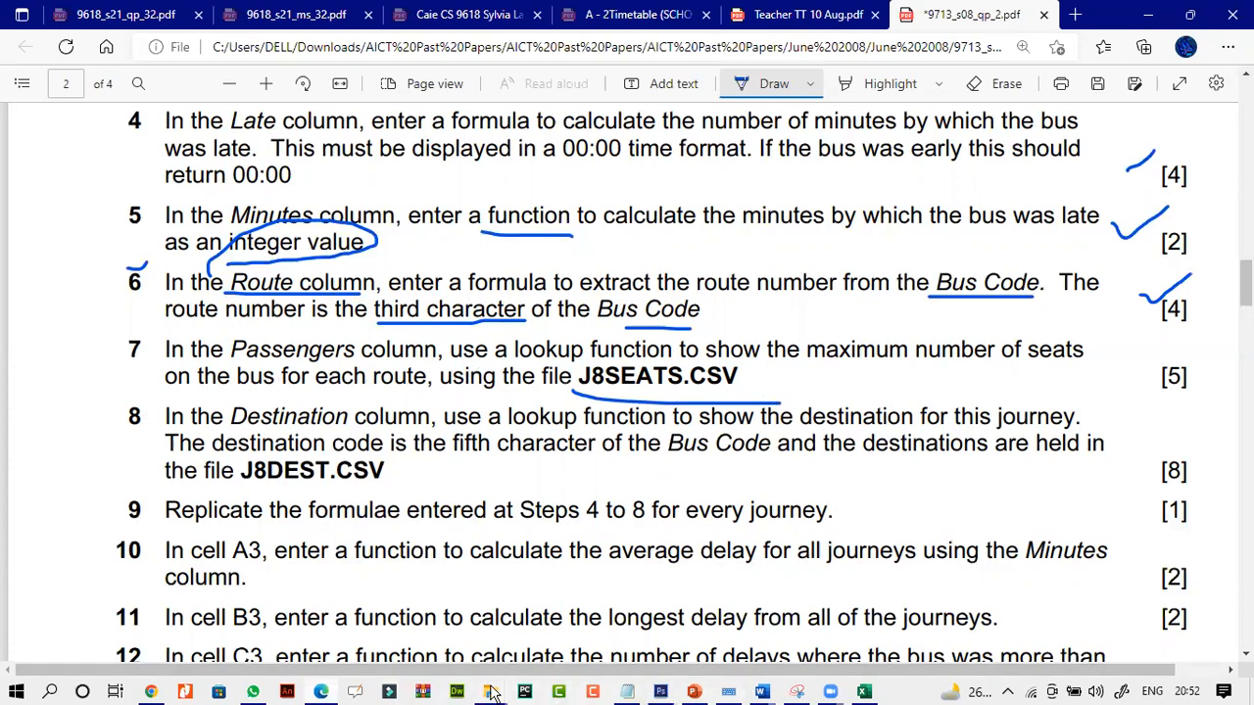
- Open the J8SEATS file from the 06_9713_02 folder in Excel
{"action": "mouse_move", "coordinate": [495, 693]}
{"action": "left_click", "coordinate": [685, 607]}
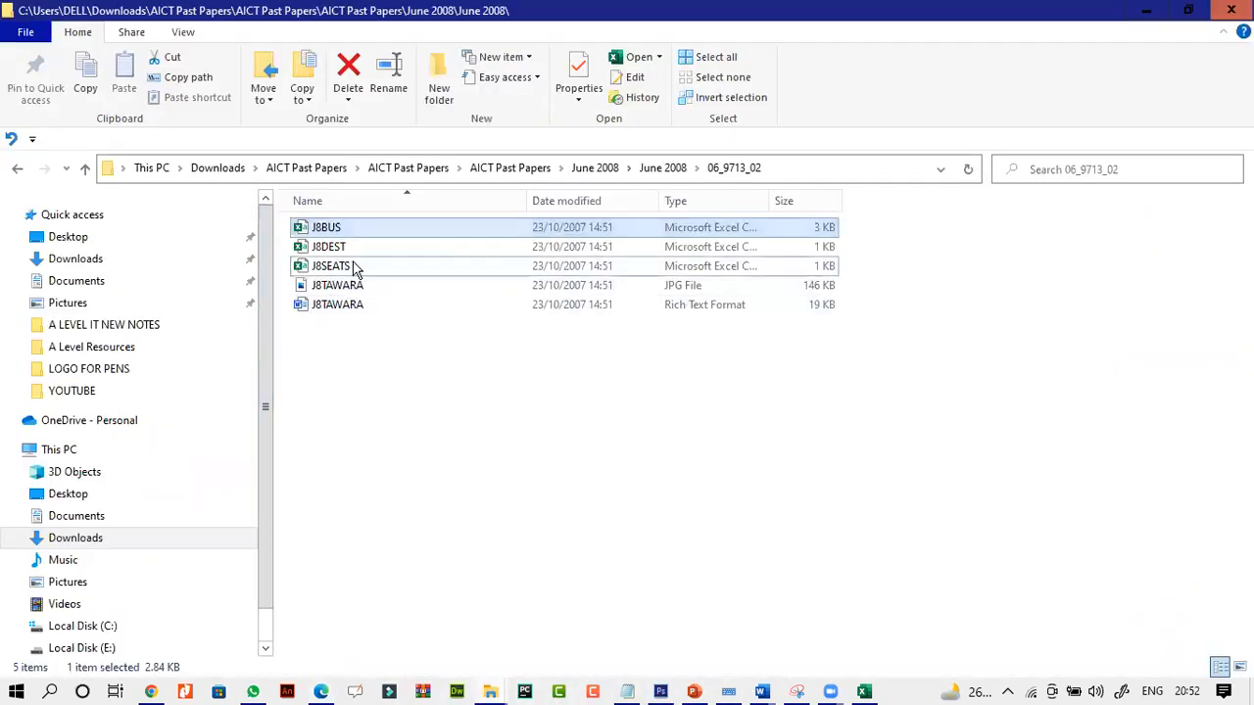
{"action": "double_click", "coordinate": [432, 268]}
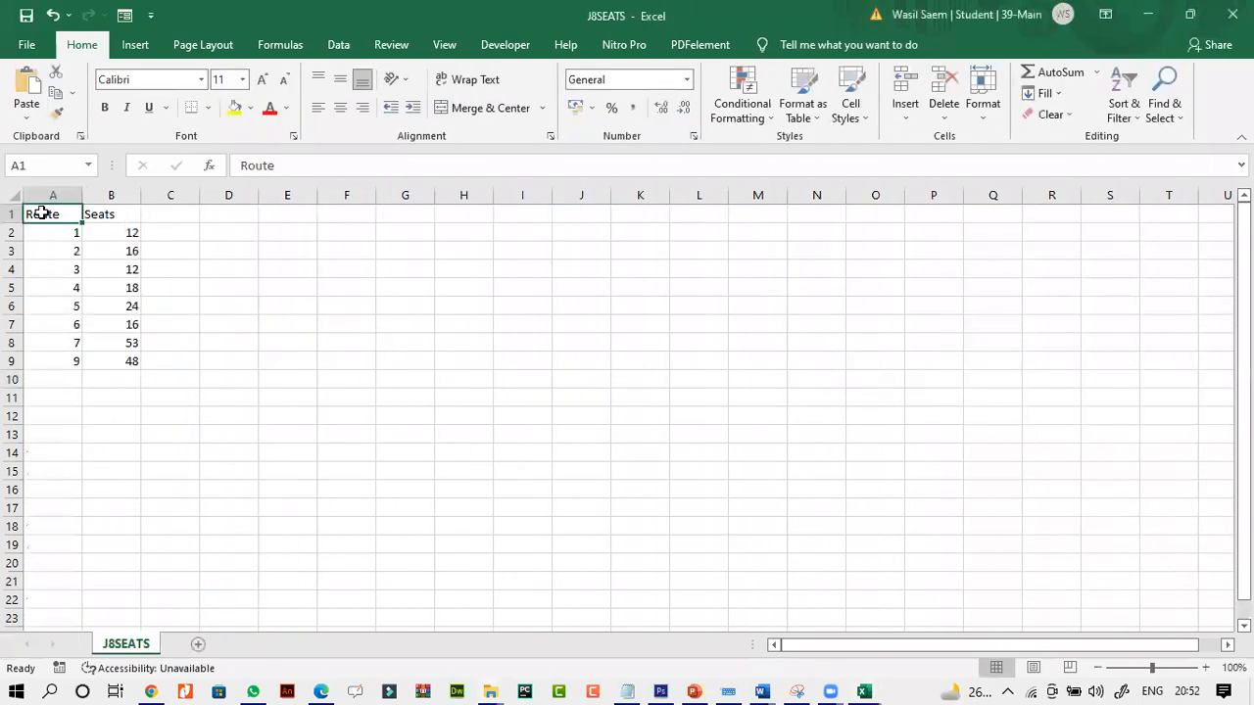
- Examine the route numbers and their matching seat counts in J8SEATS
{"action": "left_click_drag", "start_coordinate": [62, 232], "coordinate": [62, 358]}
{"action": "left_click_drag", "start_coordinate": [112, 236], "coordinate": [125, 364]}
{"action": "left_click", "coordinate": [159, 363]}
{"action": "left_click", "coordinate": [48, 236]}
{"action": "left_click", "coordinate": [54, 288]}
{"action": "left_click", "coordinate": [54, 342]}
{"action": "left_click", "coordinate": [116, 327]}
{"action": "left_click", "coordinate": [124, 247]}
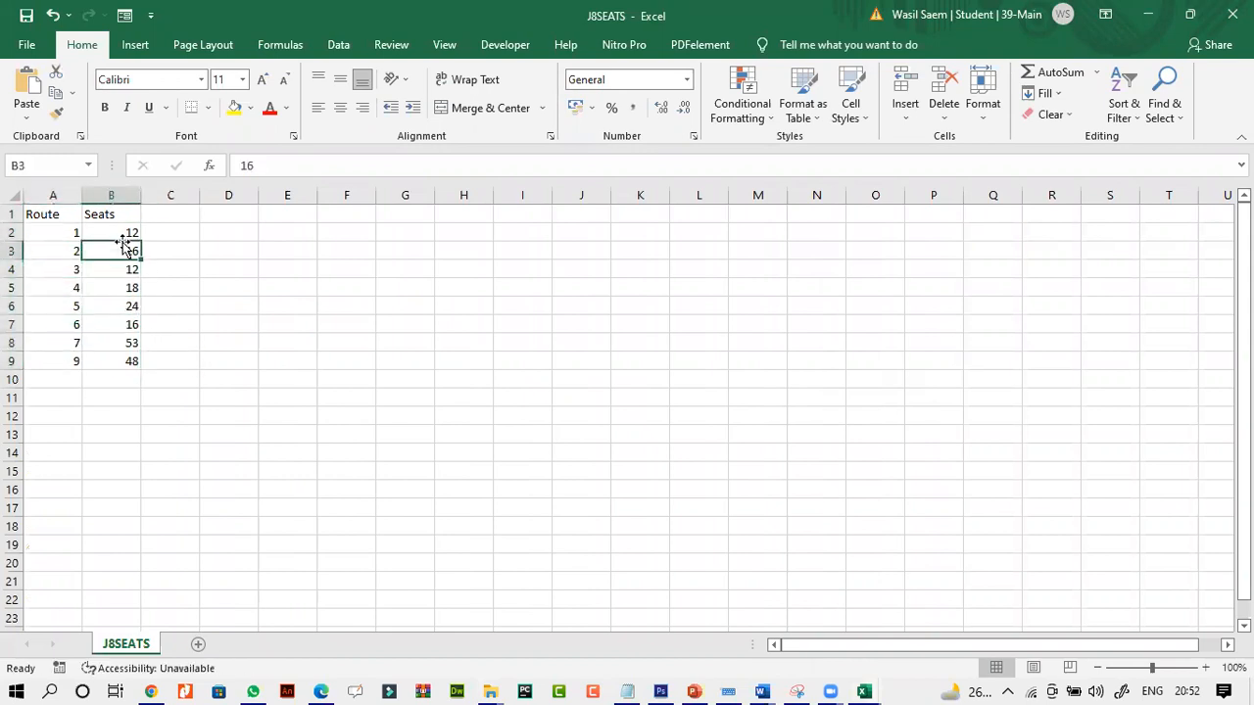
- Recheck task 7 in the question paper, then look through the Route values in J8BUS and select cell G6 under Passengers
{"action": "mouse_move", "coordinate": [863, 692]}
{"action": "left_click", "coordinate": [774, 598]}
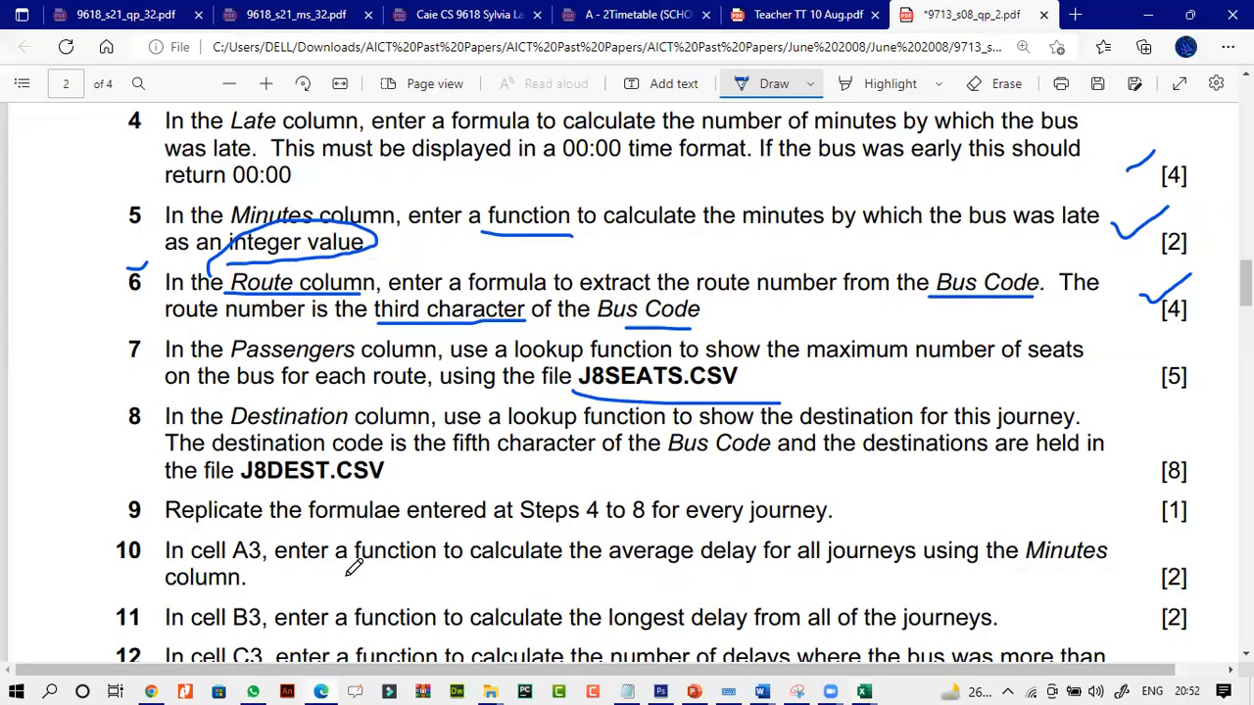
{"action": "left_click", "coordinate": [320, 691]}
{"action": "left_click", "coordinate": [863, 692]}
{"action": "left_click", "coordinate": [754, 612]}
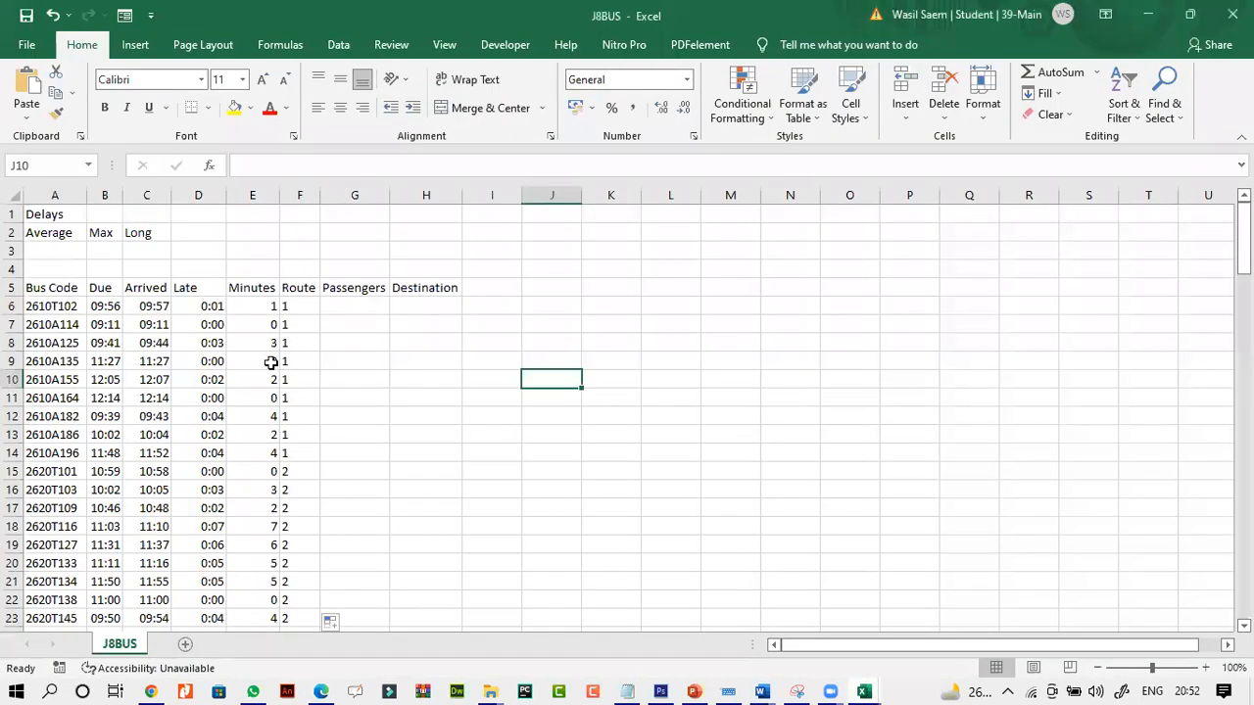
{"action": "left_click", "coordinate": [294, 397]}
{"action": "scroll", "coordinate": [313, 490], "scroll_direction": "down", "scroll_amount": 6}
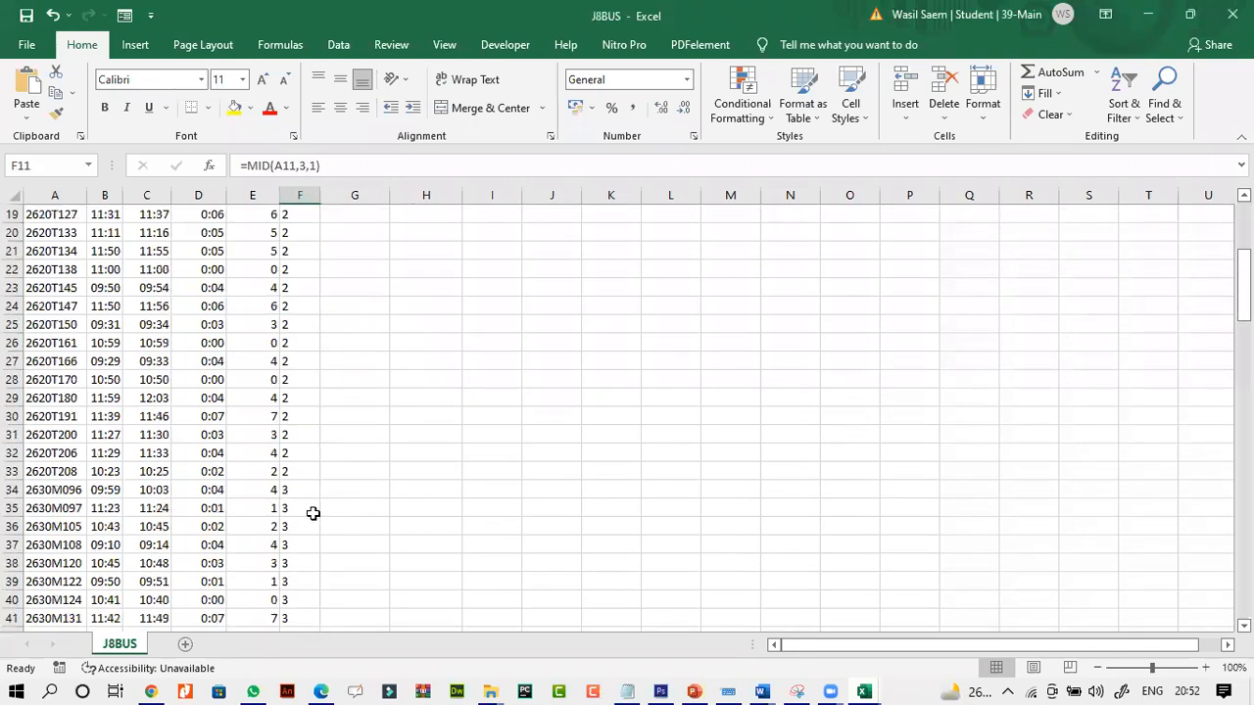
{"action": "scroll", "coordinate": [312, 513], "scroll_direction": "up", "scroll_amount": 6}
{"action": "left_click", "coordinate": [336, 305]}
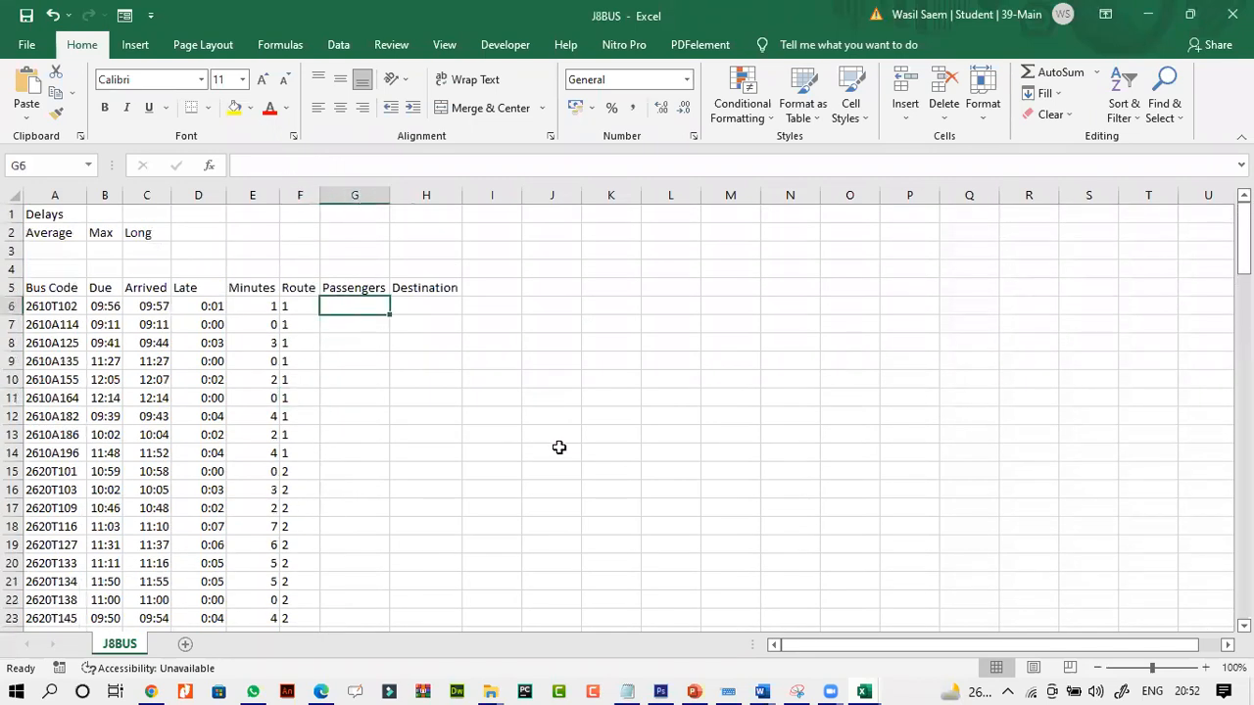
- Switch to J8SEATS and examine the Route and Seats data from A2 down to B9 as the lookup table
{"action": "left_click", "coordinate": [863, 691]}
{"action": "left_click", "coordinate": [955, 612]}
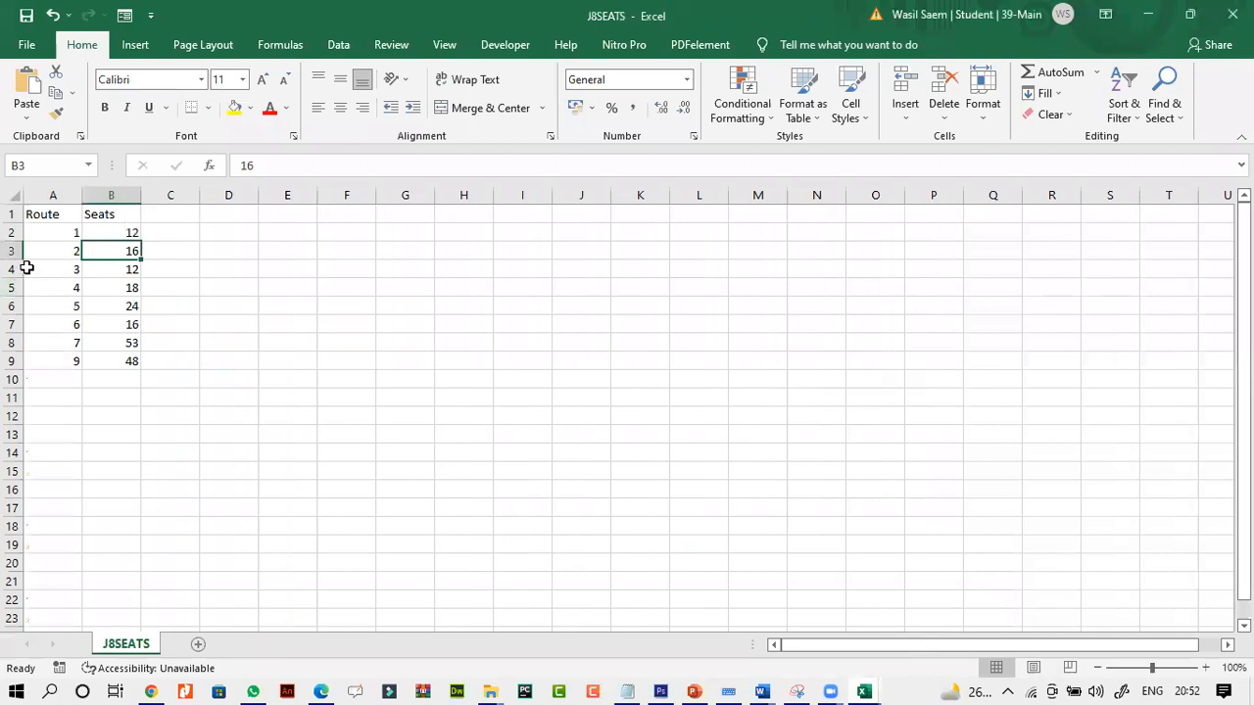
{"action": "left_click", "coordinate": [77, 241]}
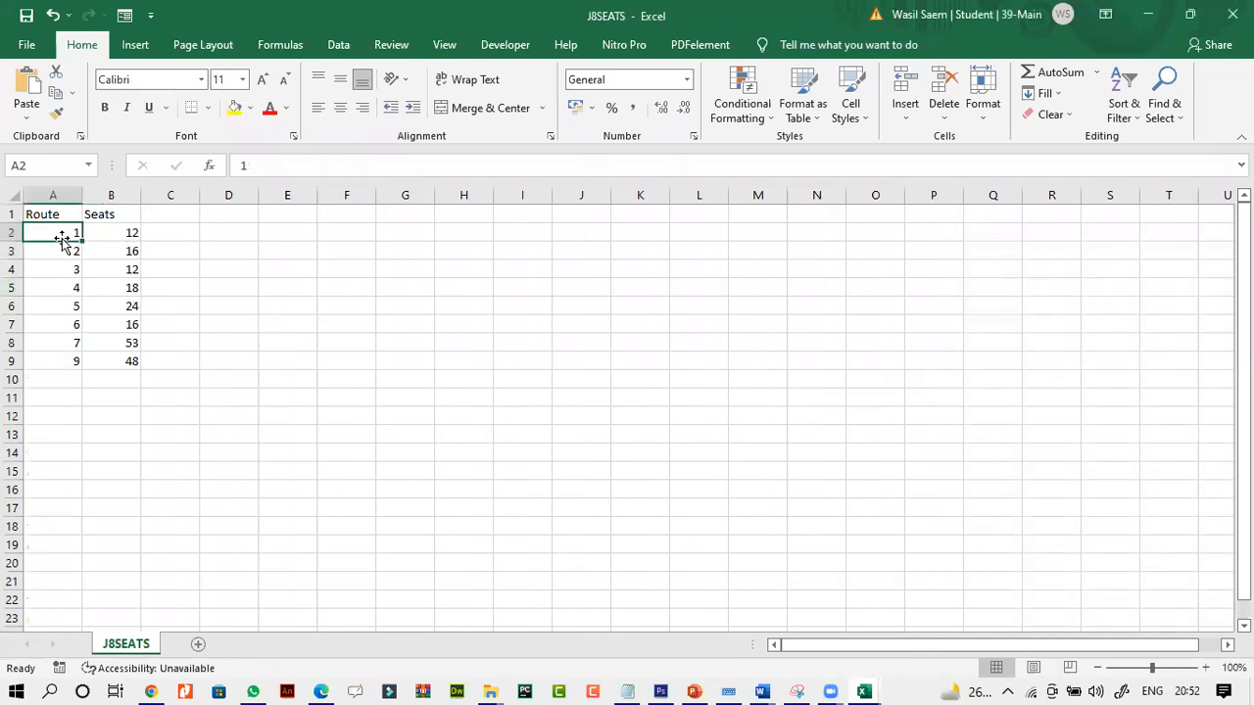
{"action": "left_click", "coordinate": [104, 249]}
{"action": "left_click_drag", "start_coordinate": [44, 235], "coordinate": [111, 397]}
{"action": "left_click", "coordinate": [698, 541]}
{"action": "mouse_move", "coordinate": [868, 694]}
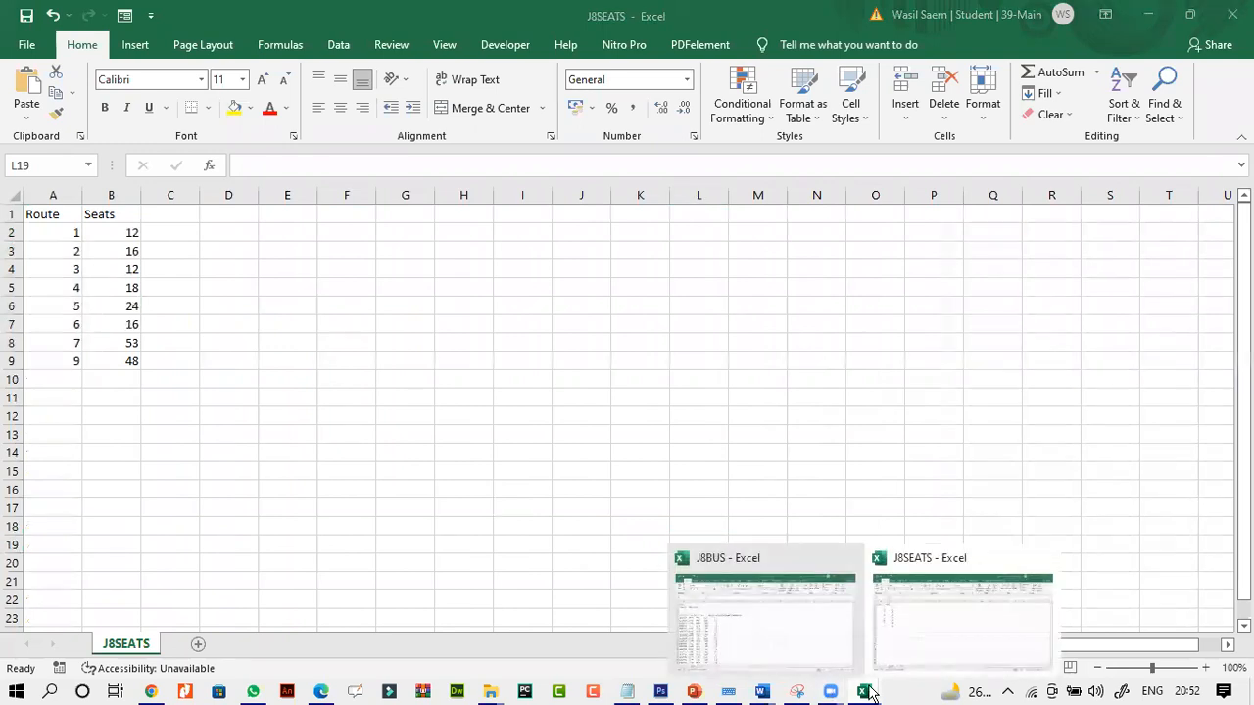
- Switch to J8BUS and start a VLOOKUP formula in G6 with F6 as the lookup value
{"action": "left_click", "coordinate": [829, 638]}
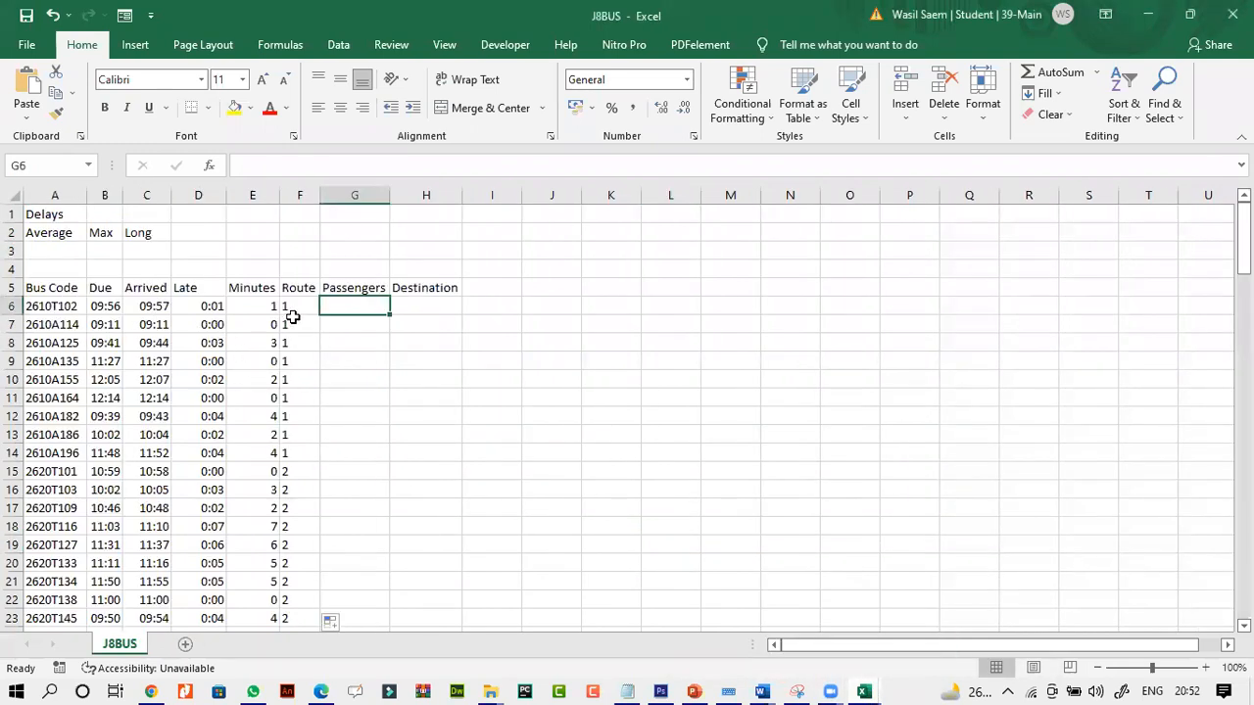
{"action": "left_click", "coordinate": [294, 167]}
{"action": "type", "text": "="}
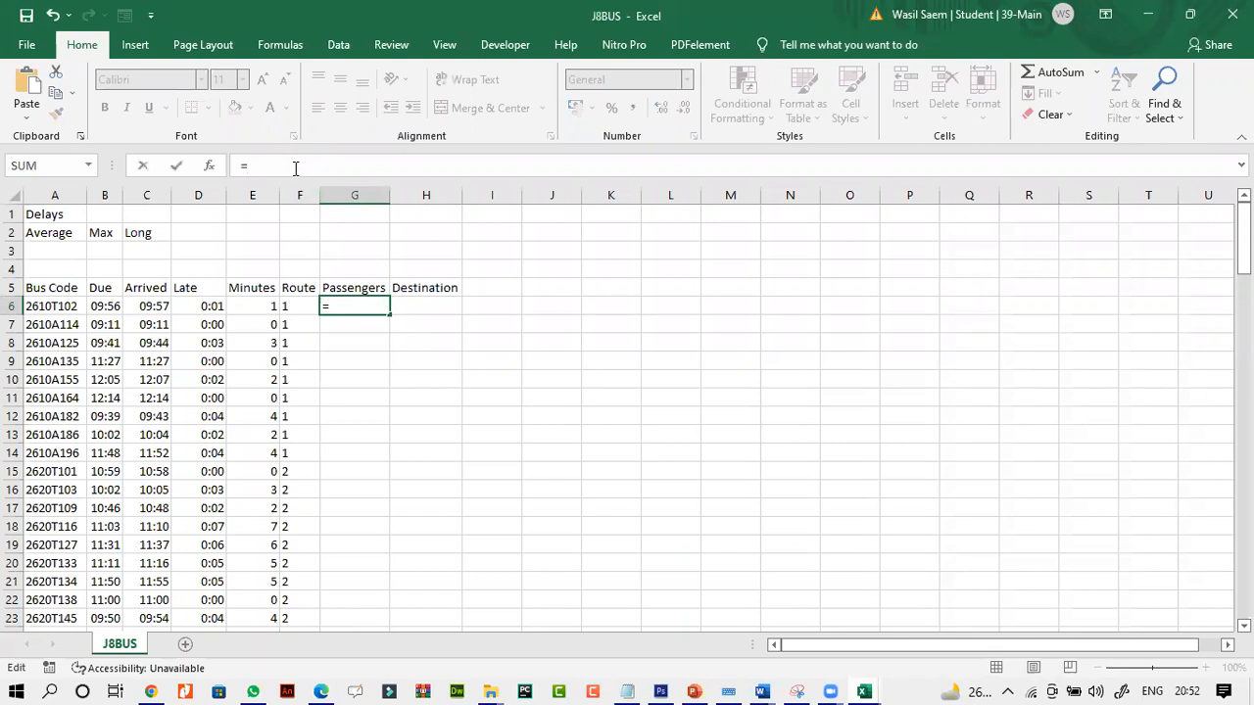
{"action": "type", "text": "v"}
{"action": "double_click", "coordinate": [296, 288]}
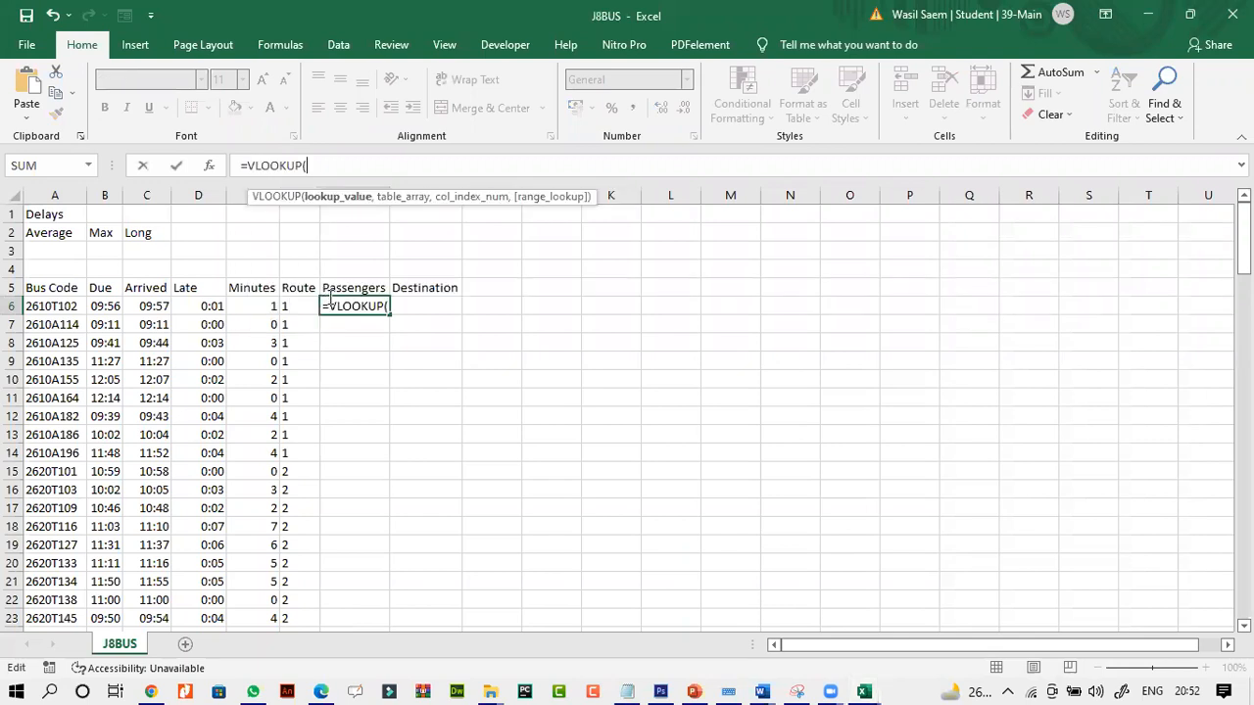
{"action": "left_click", "coordinate": [292, 304]}
{"action": "type", "text": ","}
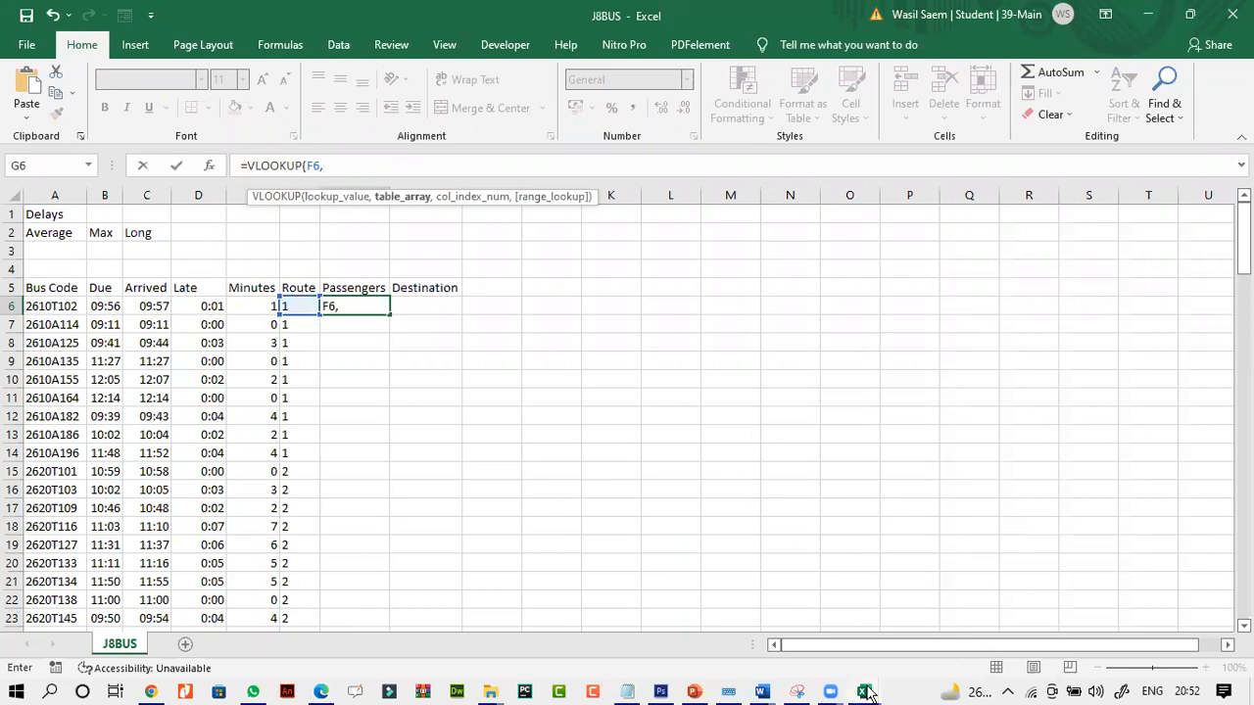
- Complete the G6 lookup with range $A$2:$B$9 of J8SEATS as the table array and 2 as the column index
{"action": "mouse_move", "coordinate": [867, 692]}
{"action": "left_click", "coordinate": [938, 619]}
{"action": "left_click_drag", "start_coordinate": [46, 234], "coordinate": [123, 359]}
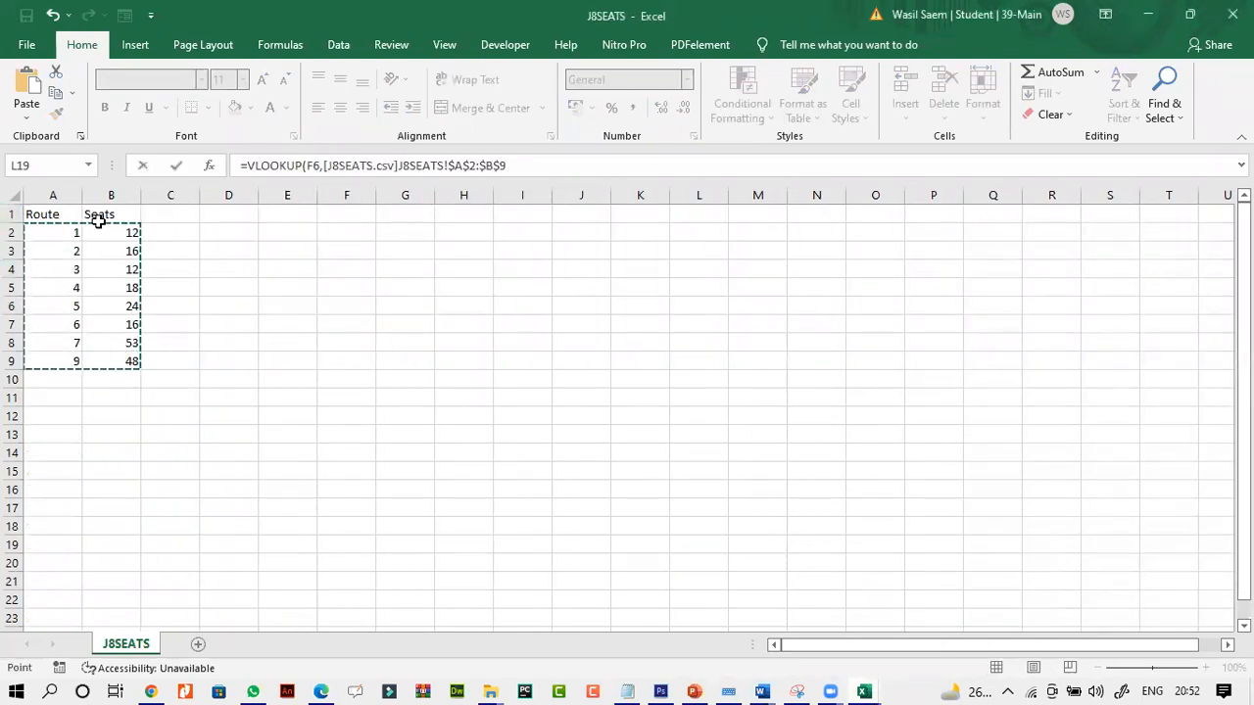
{"action": "left_click", "coordinate": [540, 173]}
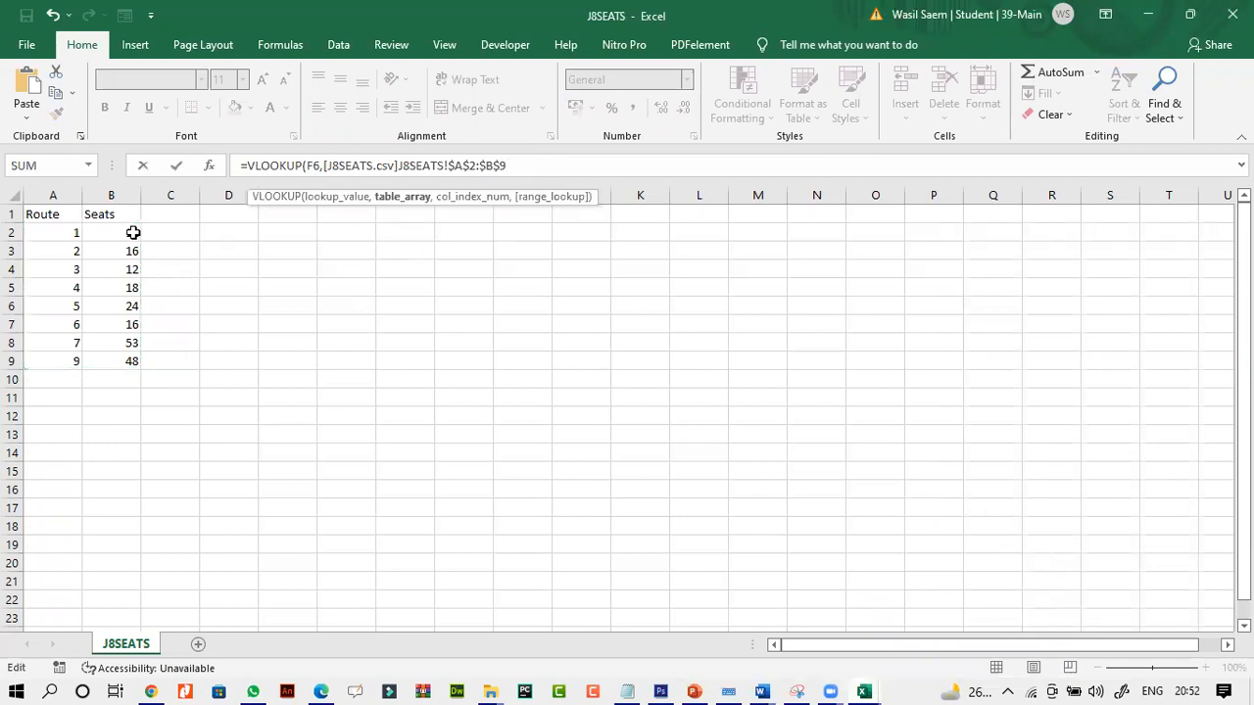
{"action": "type", "text": ","}
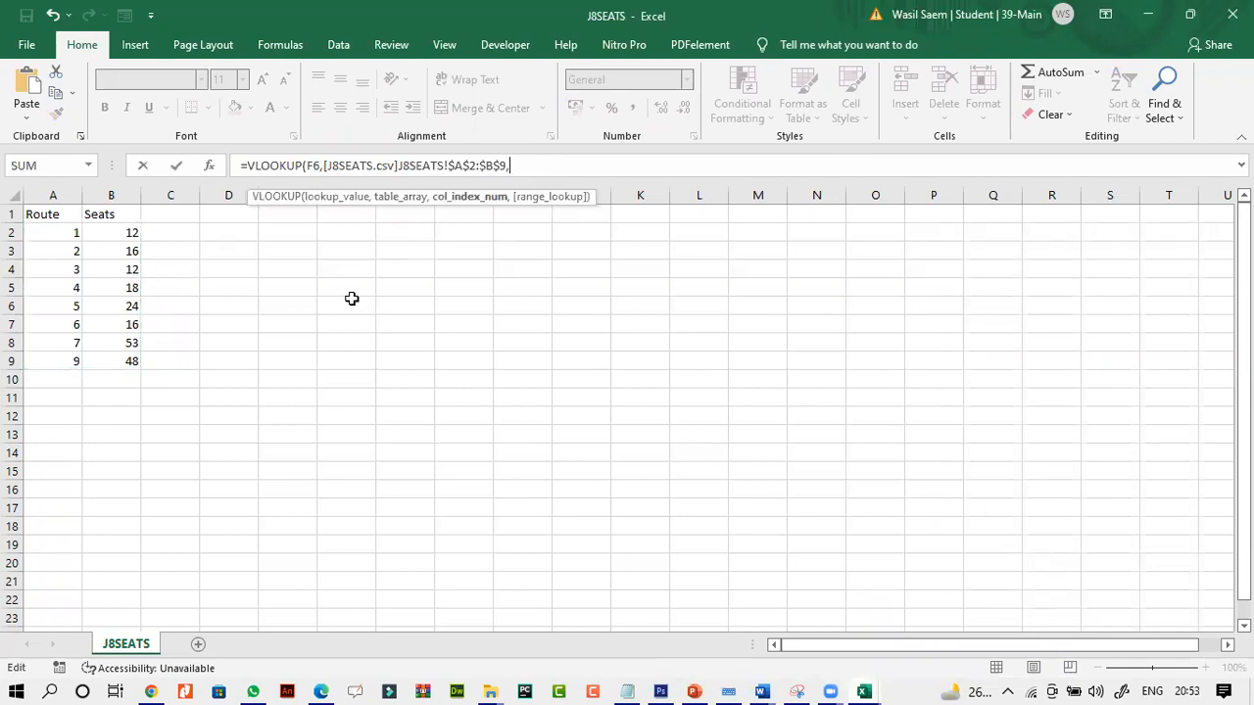
{"action": "type", "text": "2"}
{"action": "key", "text": "Return"}
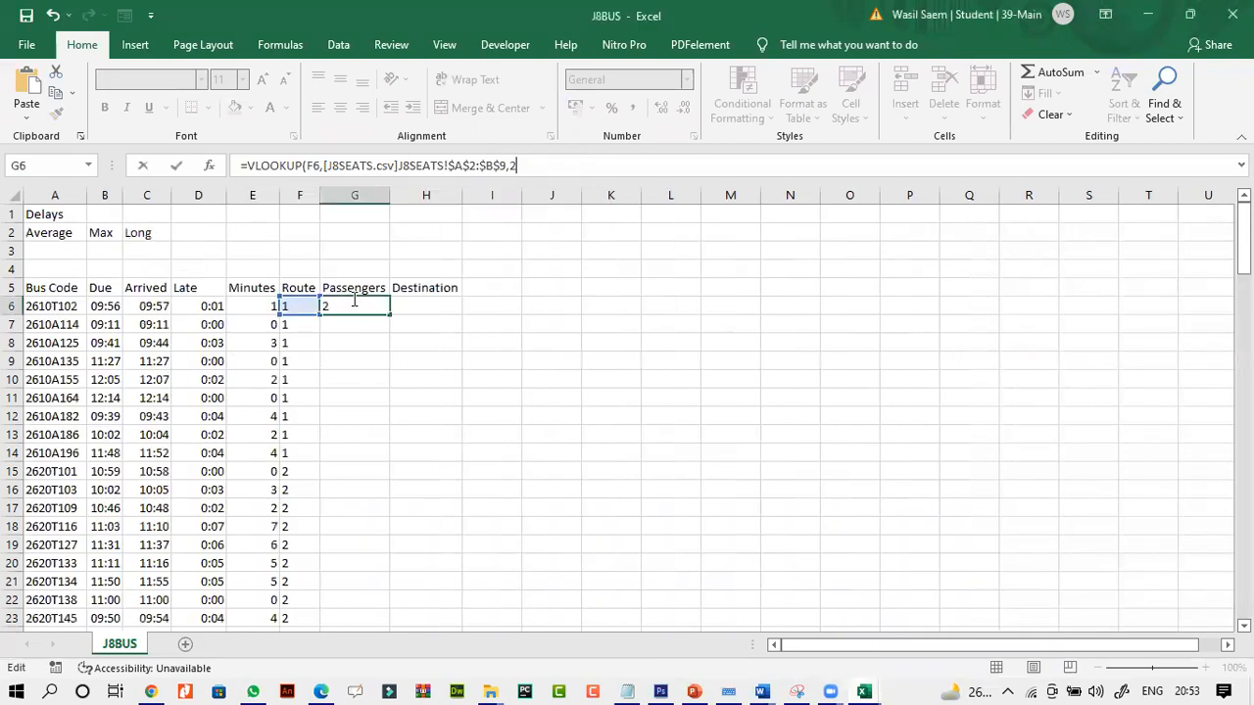
{"action": "left_click", "coordinate": [377, 309]}
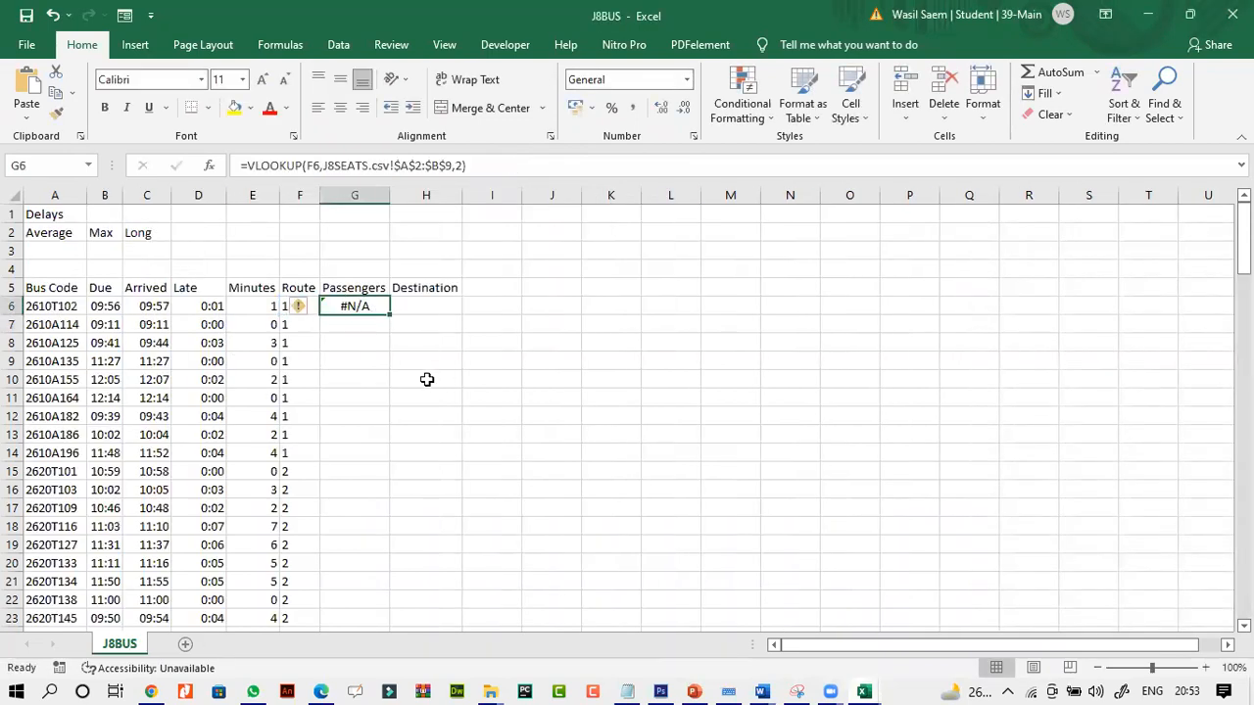
- Widen the Route column and enter the comparison numbers 1 in K4 and 2 in K5
{"action": "left_click_drag", "start_coordinate": [320, 195], "coordinate": [357, 195]}
{"action": "left_click", "coordinate": [675, 272]}
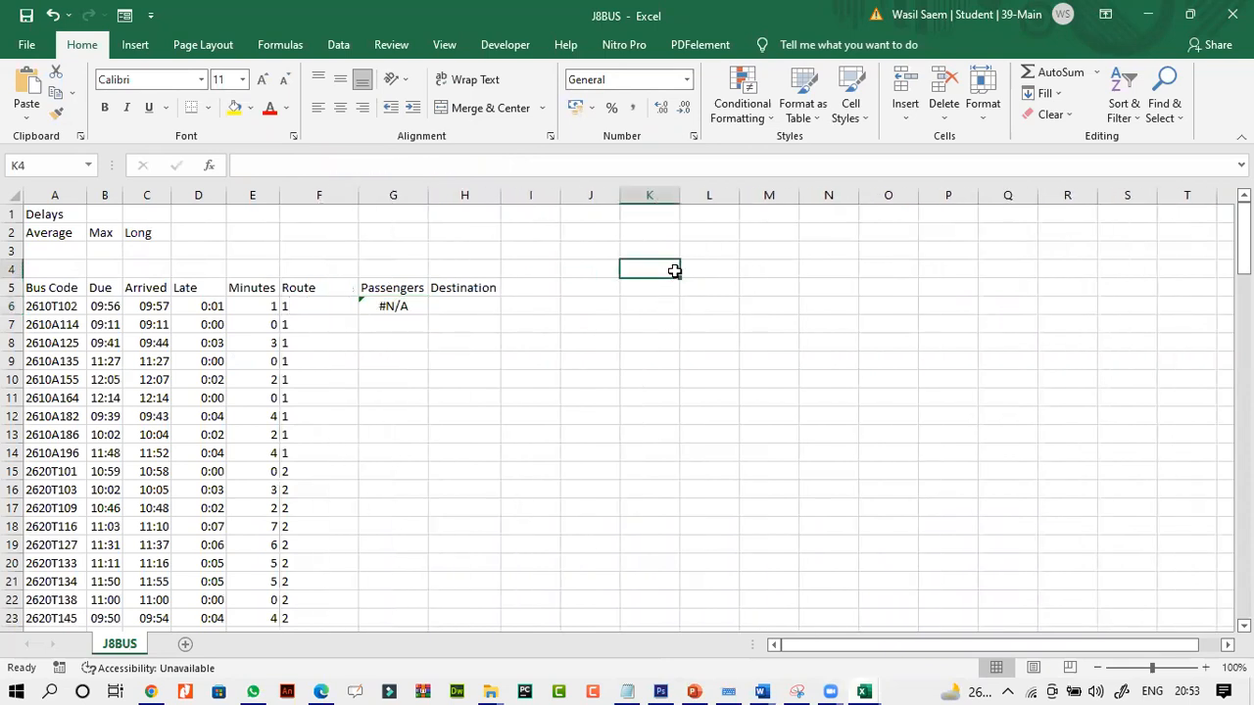
{"action": "type", "text": "1"}
{"action": "key", "text": "Return"}
{"action": "type", "text": "2"}
{"action": "key", "text": "Return"}
- Compare the alignment of the numbers in K4 and K5 with the Route values in column F
{"action": "left_click", "coordinate": [653, 269]}
{"action": "left_click", "coordinate": [652, 283]}
{"action": "left_click", "coordinate": [657, 269]}
{"action": "left_click", "coordinate": [660, 282]}
{"action": "left_click", "coordinate": [660, 268]}
{"action": "left_click", "coordinate": [660, 282]}
{"action": "left_click", "coordinate": [660, 269]}
{"action": "left_click", "coordinate": [329, 309]}
{"action": "left_click", "coordinate": [330, 327]}
{"action": "left_click", "coordinate": [330, 344]}
{"action": "left_click", "coordinate": [324, 380]}
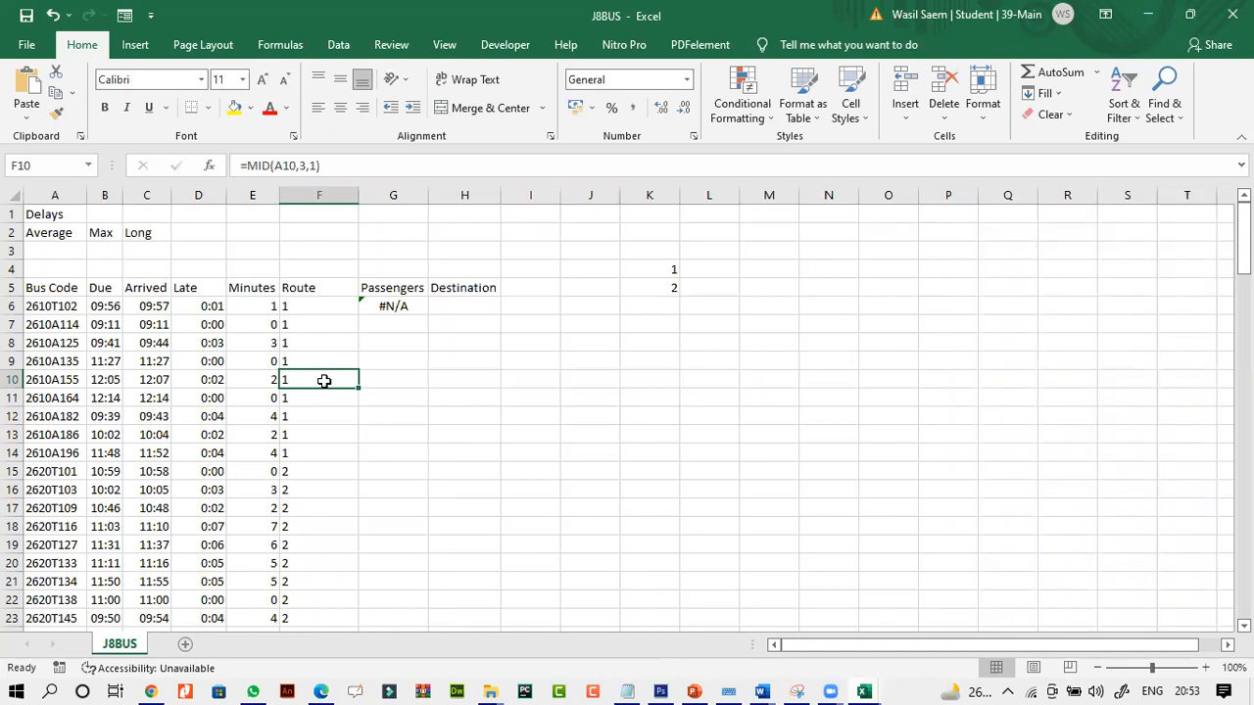
- Examine the MID formula in F6 and the lookup value argument of the VLOOKUP formula in G6
{"action": "left_click", "coordinate": [325, 301]}
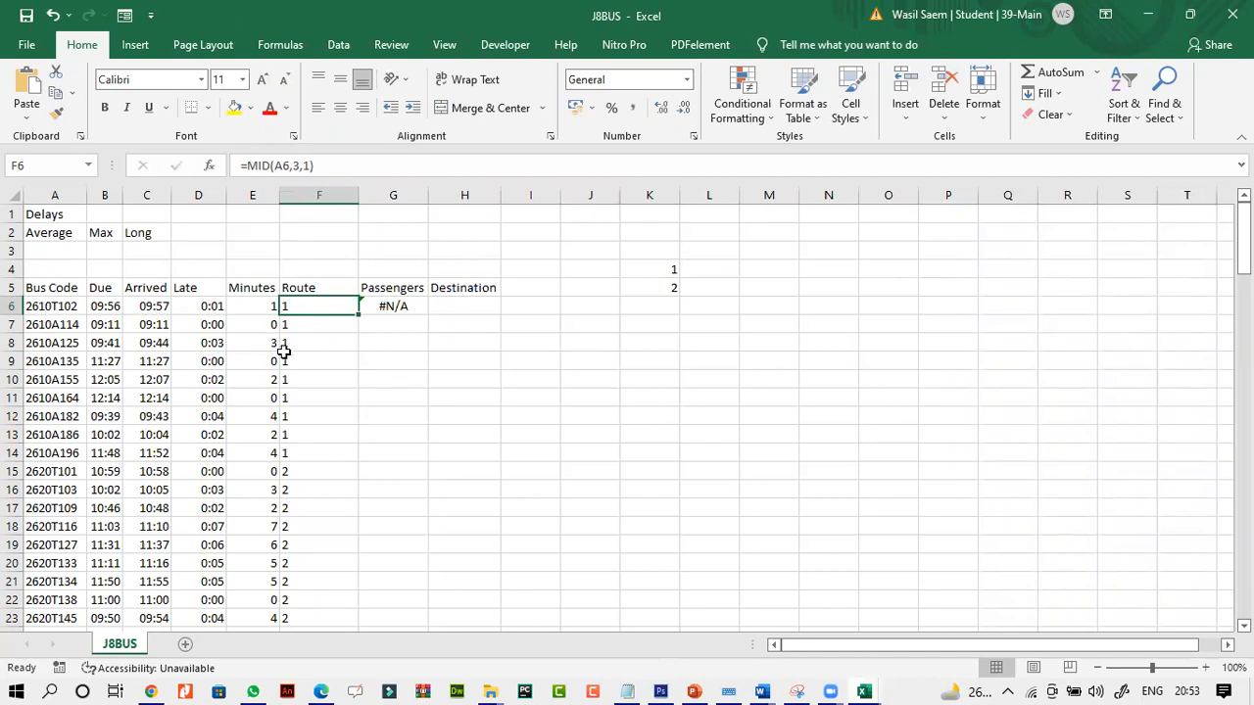
{"action": "left_click", "coordinate": [392, 305]}
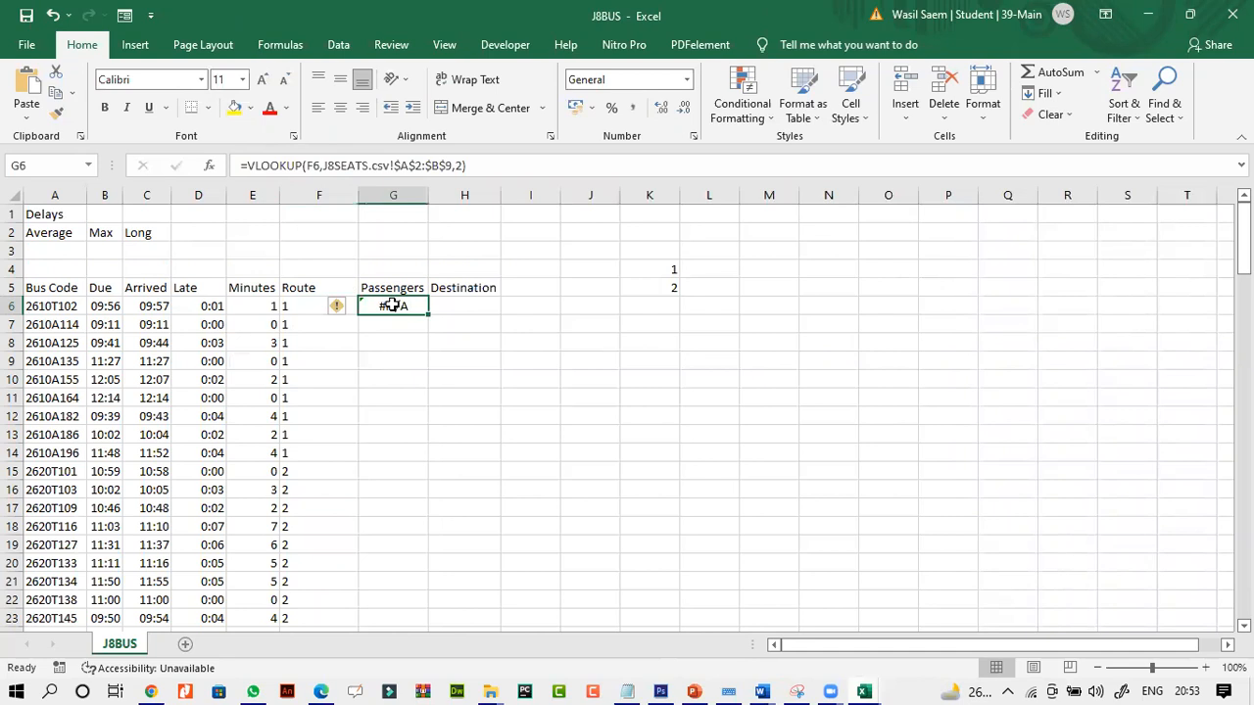
{"action": "left_click", "coordinate": [311, 166]}
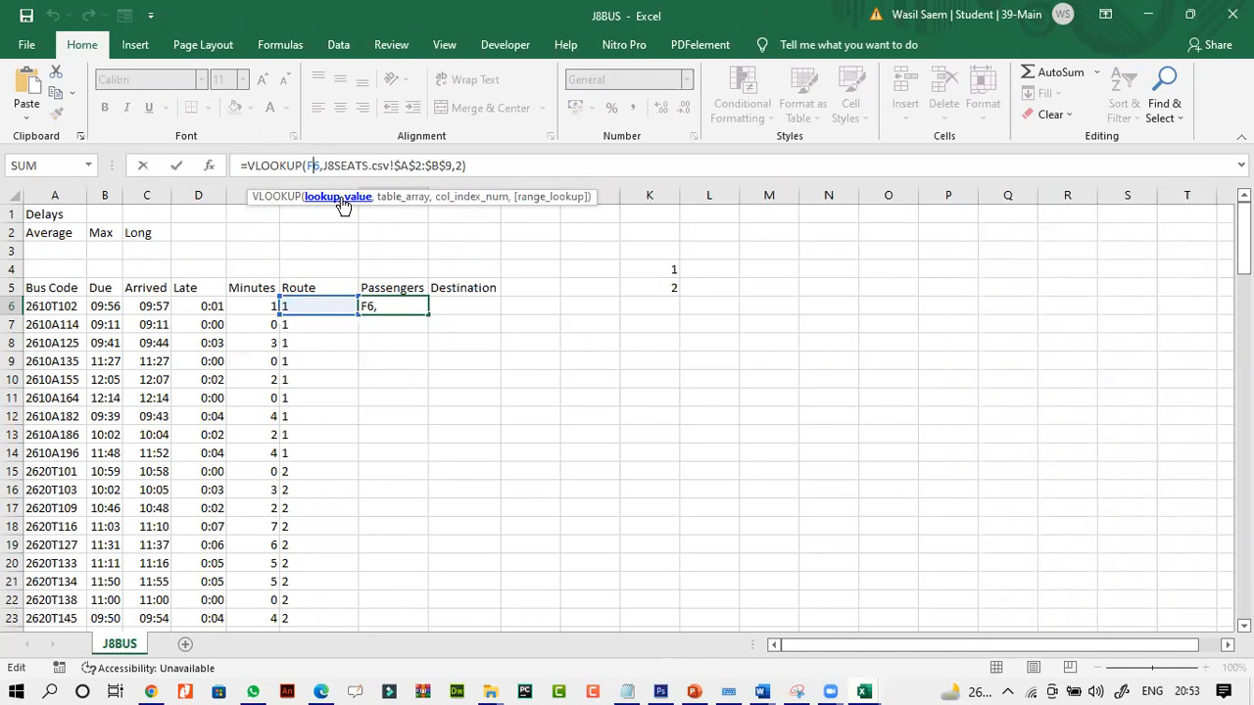
{"action": "left_click", "coordinate": [177, 165]}
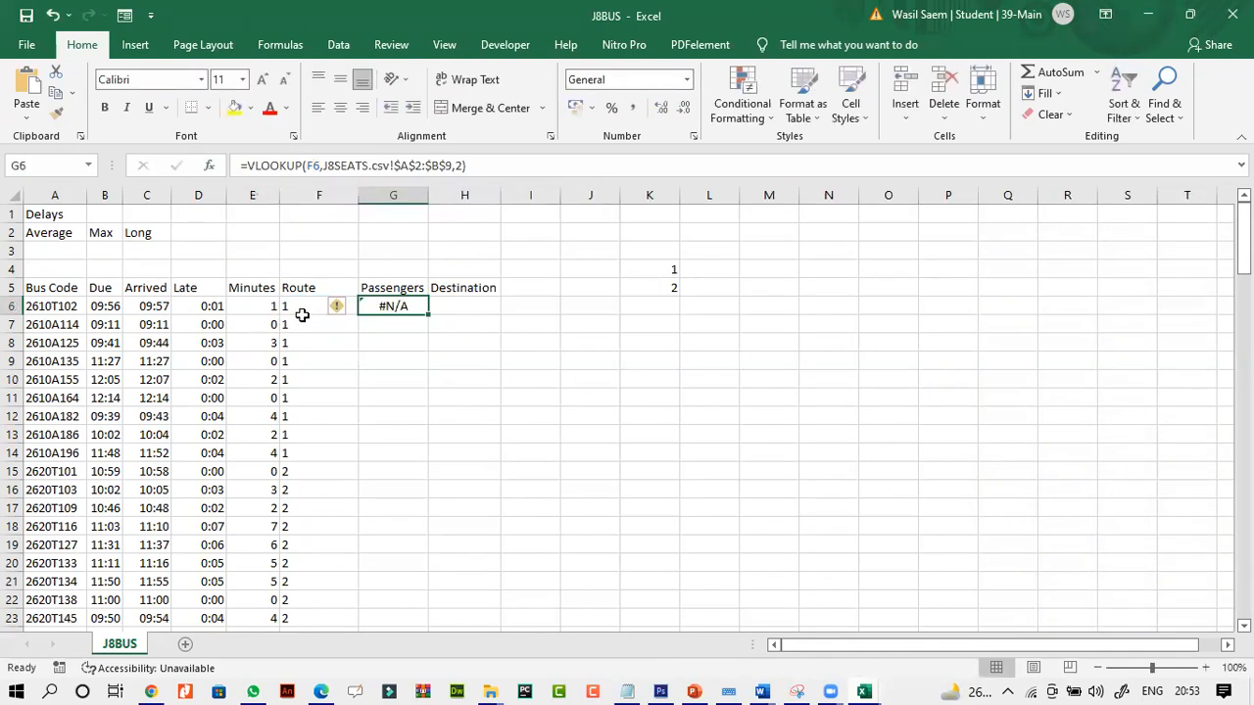
{"action": "left_click", "coordinate": [304, 317]}
{"action": "left_click", "coordinate": [315, 291]}
{"action": "left_click", "coordinate": [317, 310]}
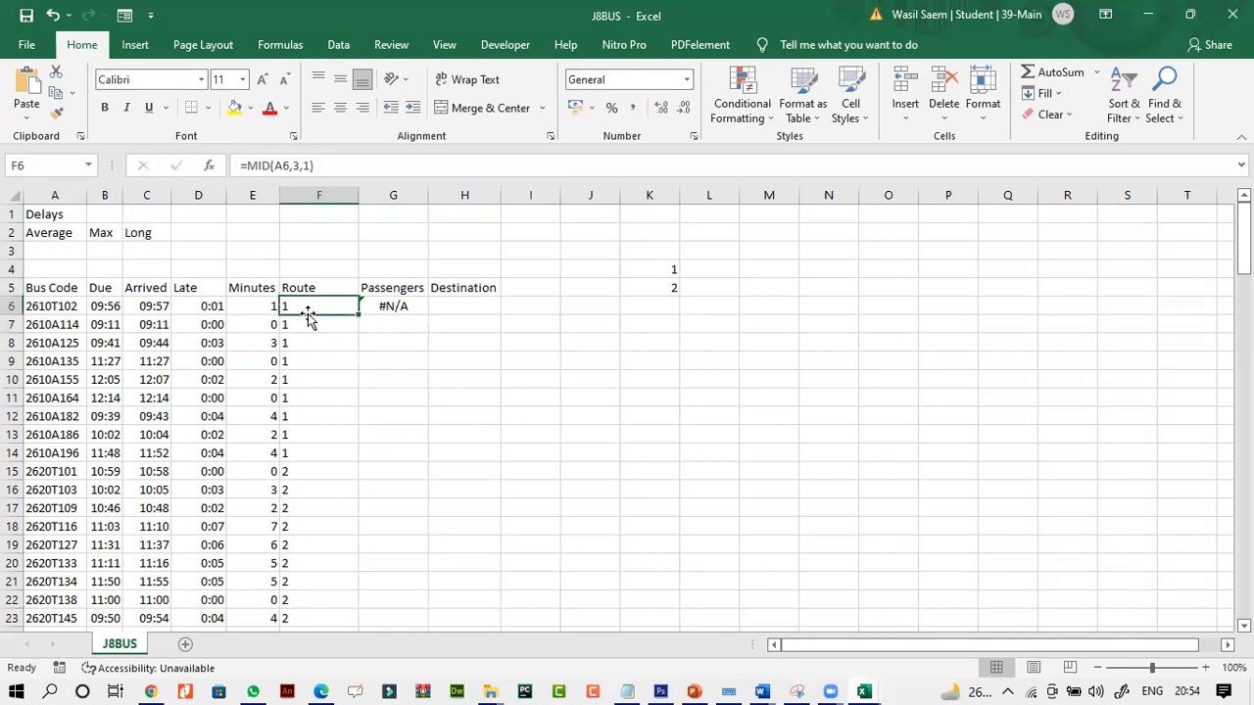
{"action": "left_click", "coordinate": [376, 307]}
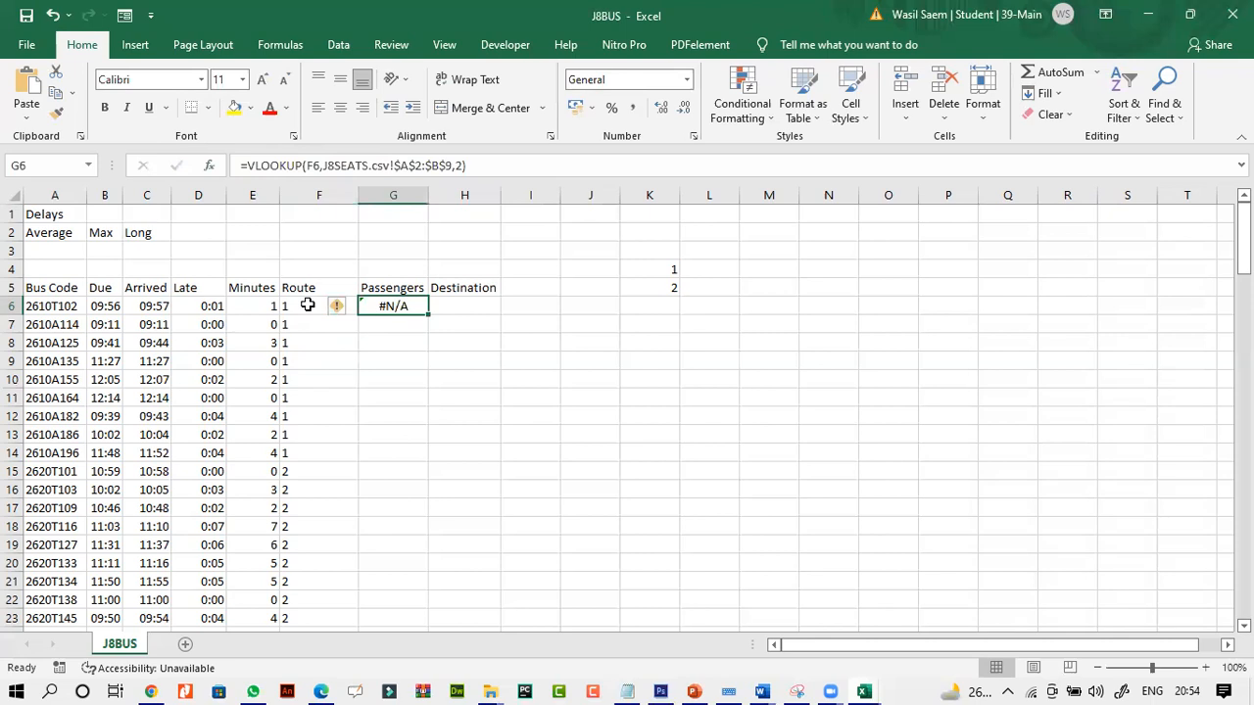
{"action": "left_click", "coordinate": [312, 166]}
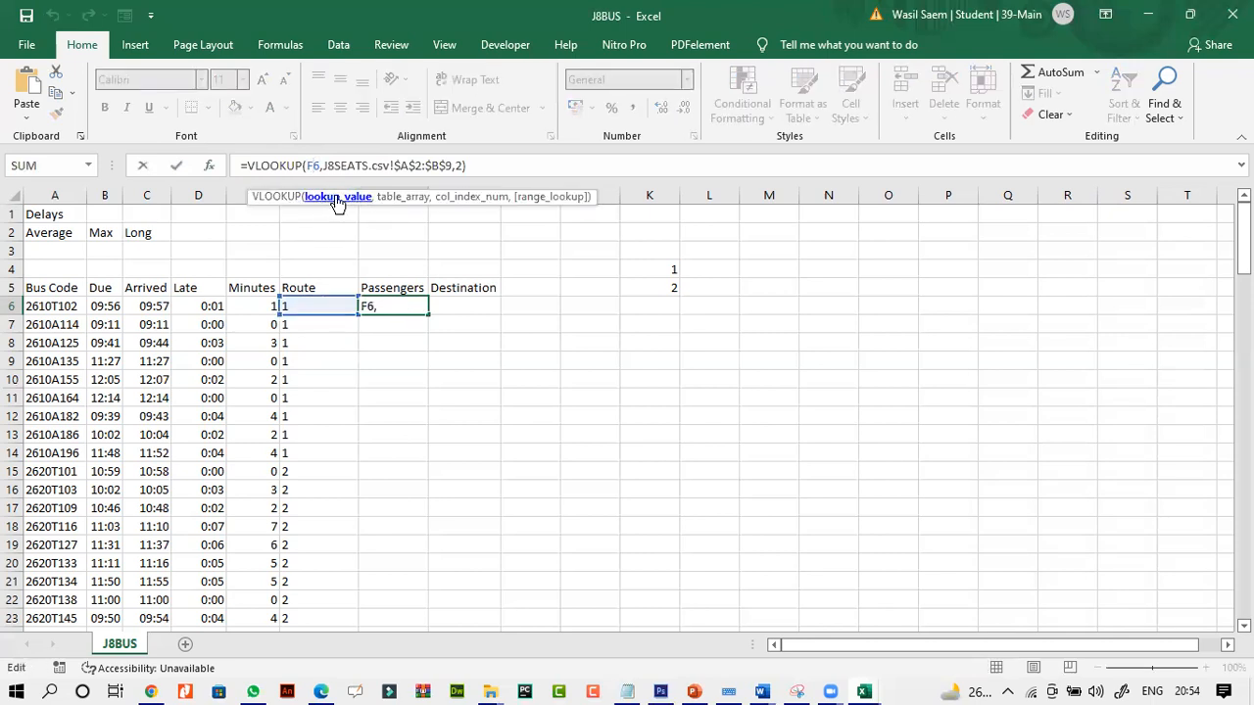
{"action": "left_click", "coordinate": [177, 166]}
- Change the Route formula in F6 to =VALUE(MID(A6,3,1)) and fill it down the column
{"action": "left_click", "coordinate": [298, 308]}
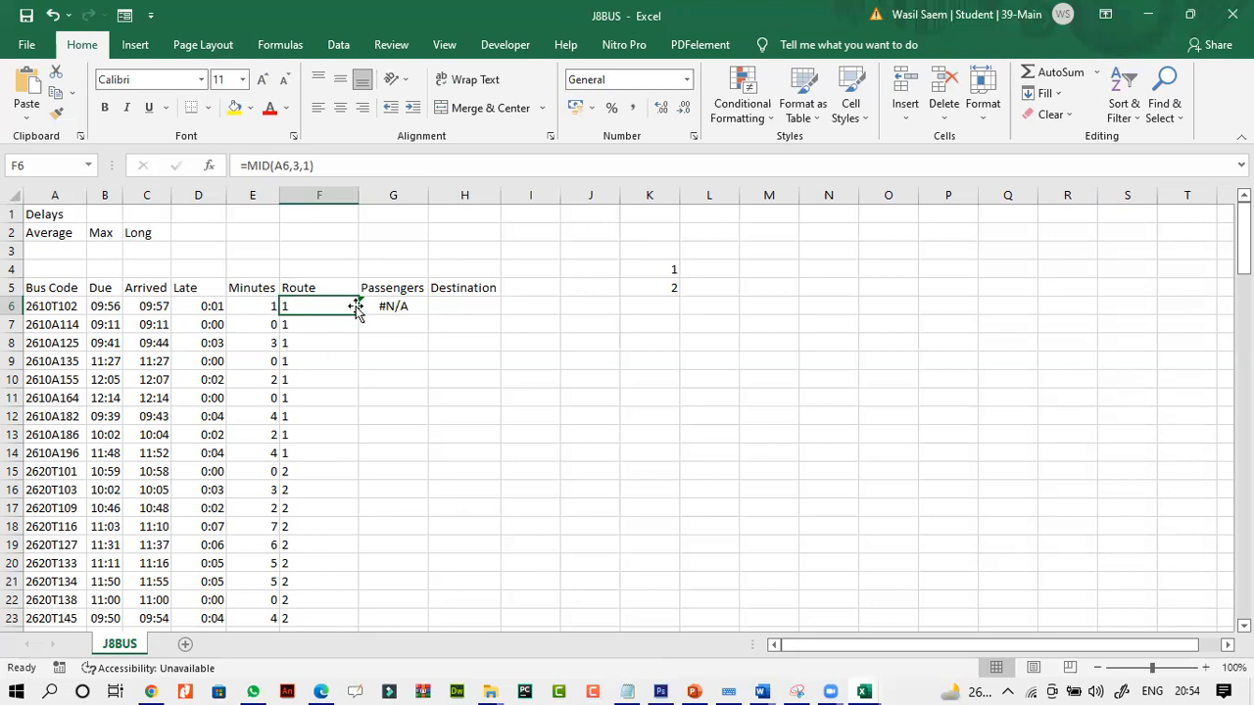
{"action": "left_click", "coordinate": [249, 165]}
{"action": "type", "text": "v"}
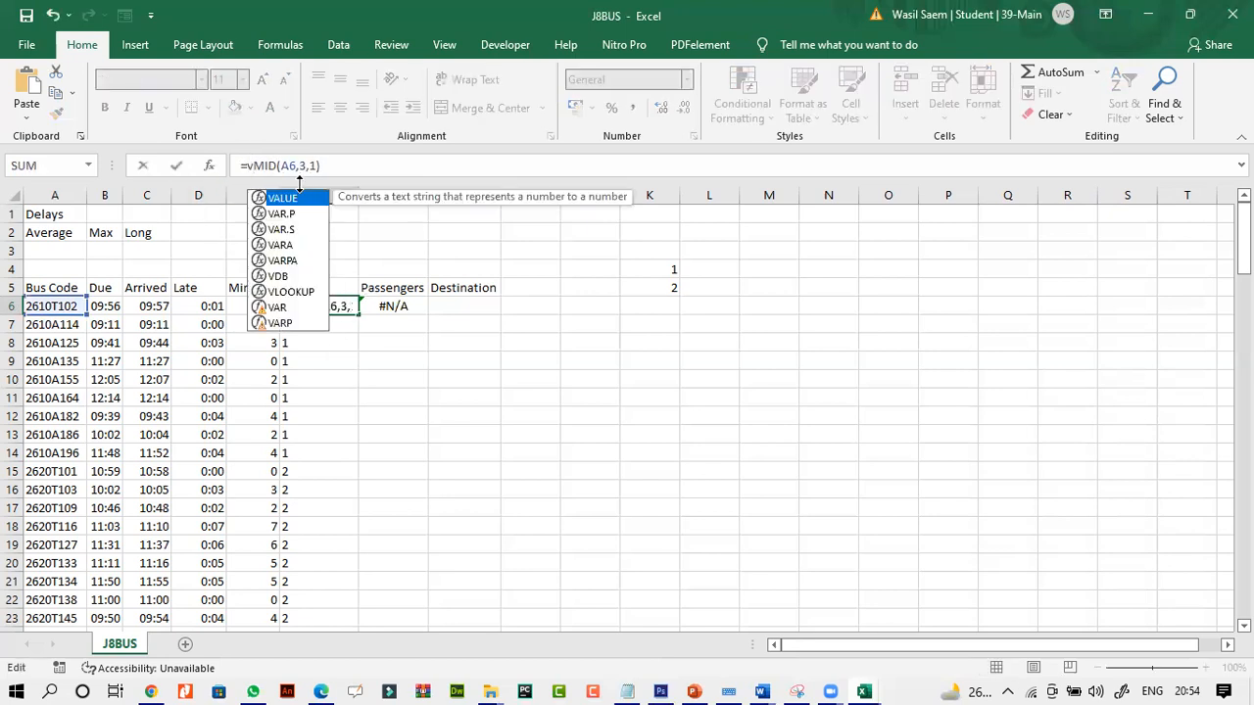
{"action": "double_click", "coordinate": [279, 199]}
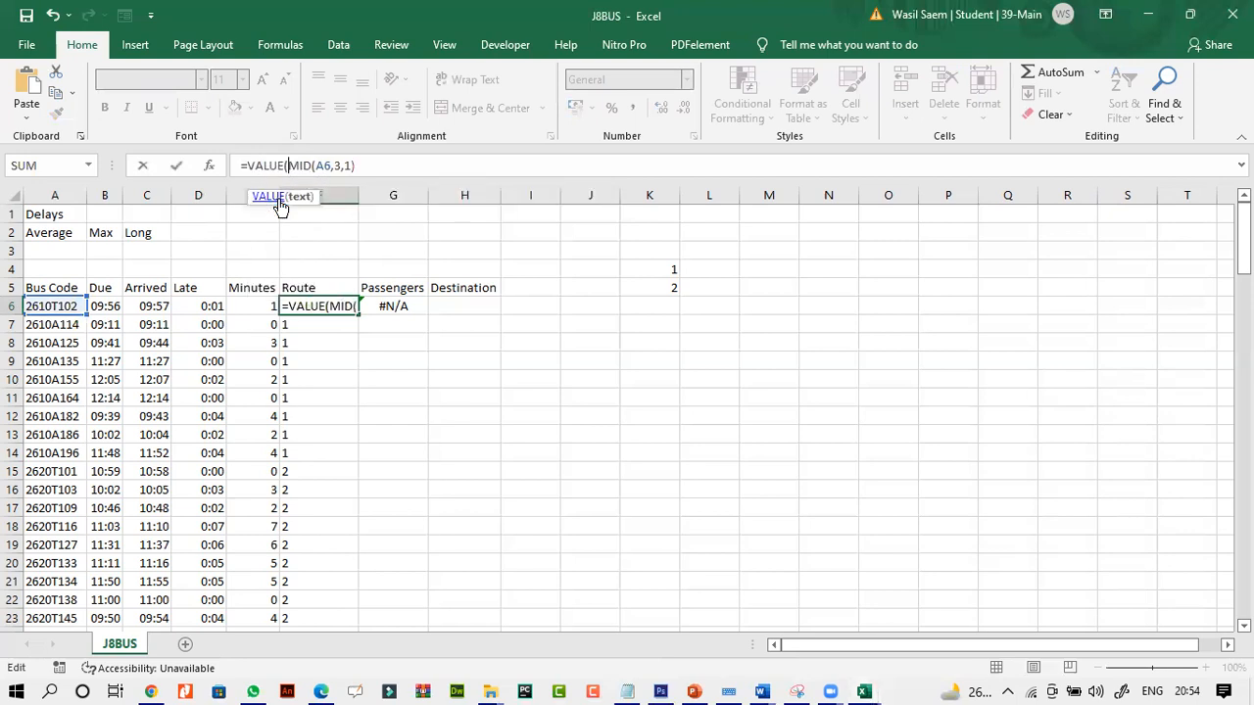
{"action": "left_click", "coordinate": [176, 165]}
{"action": "left_click", "coordinate": [587, 415]}
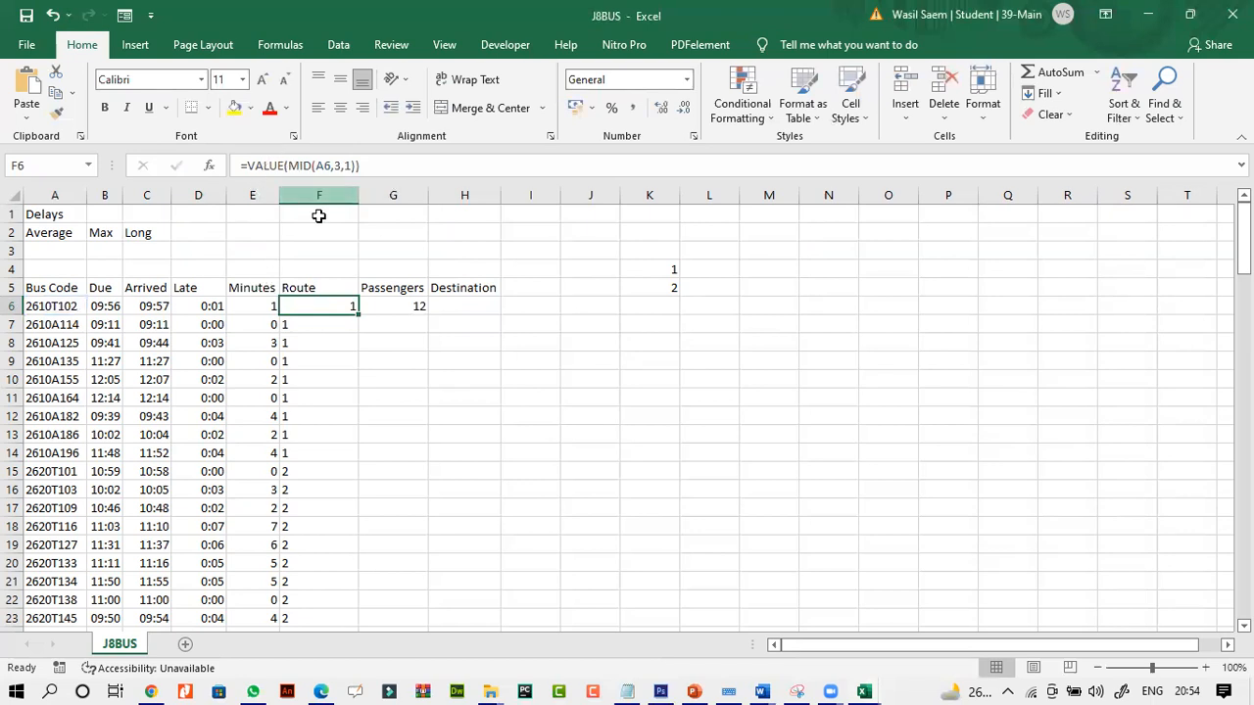
{"action": "double_click", "coordinate": [359, 315]}
- Fill the Passengers VLOOKUP from G6 down for every journey and check the filled column
{"action": "left_click", "coordinate": [419, 311]}
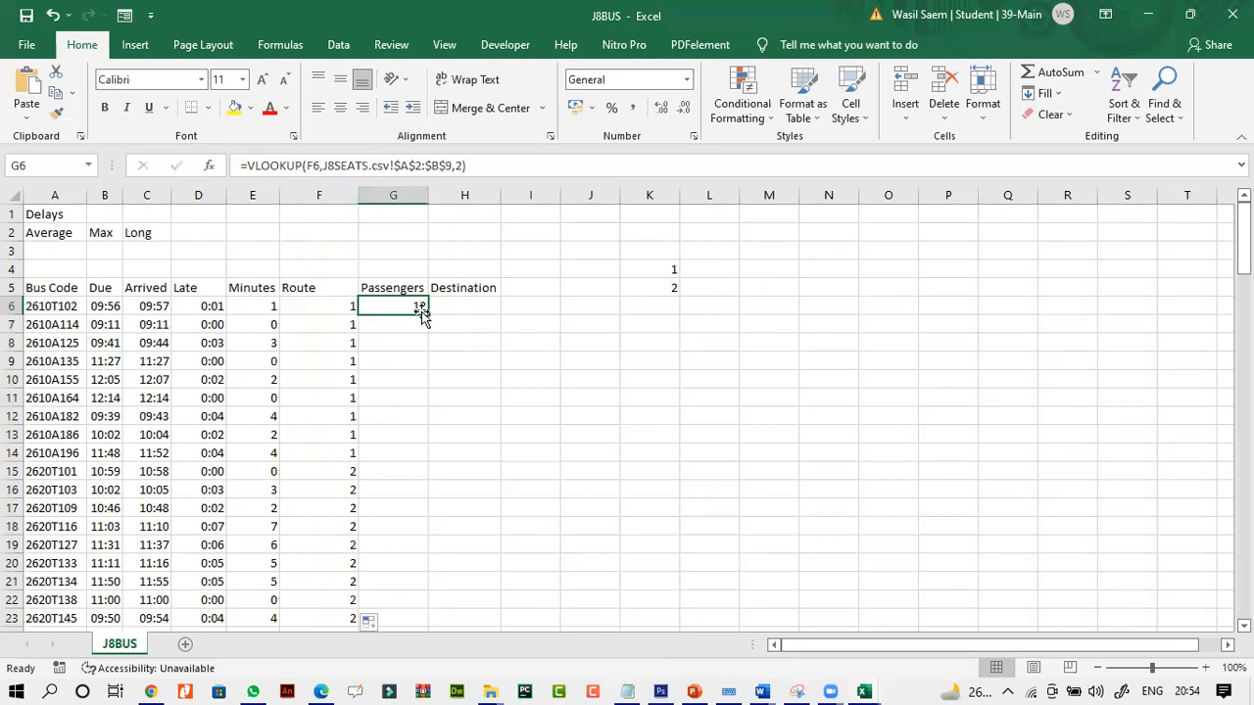
{"action": "double_click", "coordinate": [425, 314]}
{"action": "scroll", "coordinate": [443, 506], "scroll_direction": "down", "scroll_amount": 5}
{"action": "scroll", "coordinate": [442, 506], "scroll_direction": "down", "scroll_amount": 5}
{"action": "scroll", "coordinate": [442, 506], "scroll_direction": "up", "scroll_amount": 10}
{"action": "left_click", "coordinate": [392, 305]}
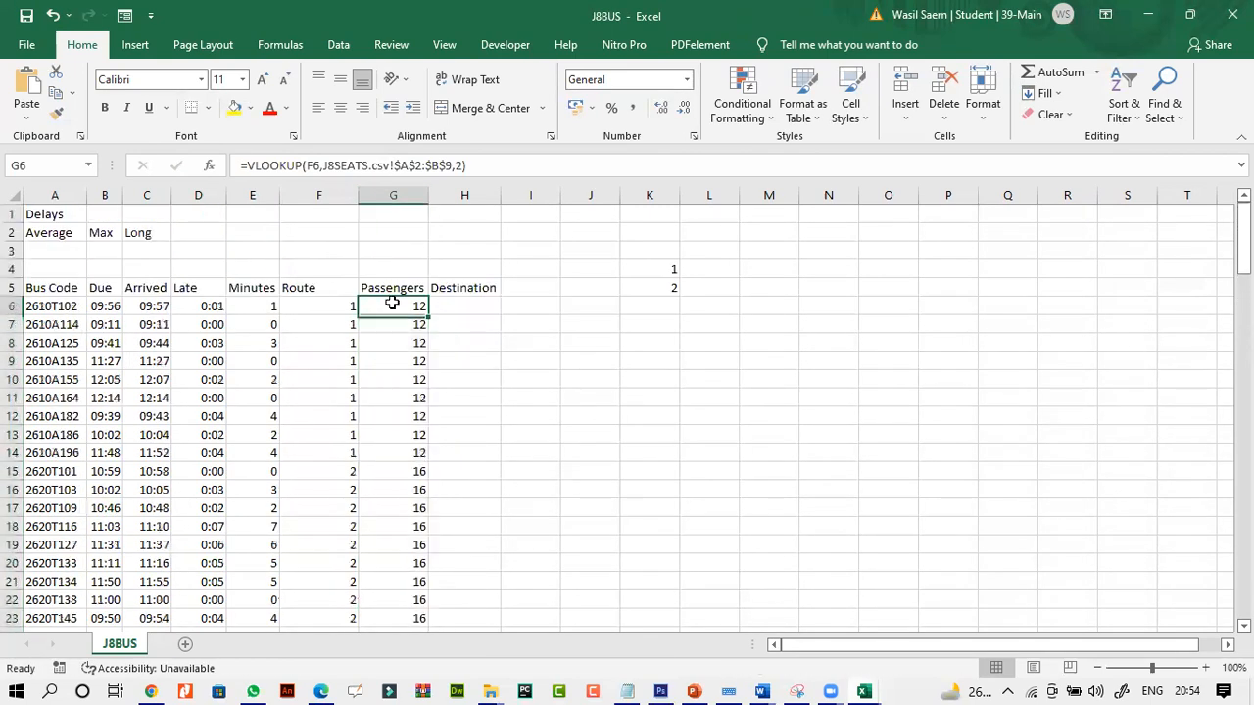
{"action": "left_click", "coordinate": [336, 306]}
{"action": "left_click", "coordinate": [387, 308]}
- Switch to the question paper in Edge, tick task 7, circle its [5] marks and circle the task number 8
{"action": "left_click", "coordinate": [323, 689]}
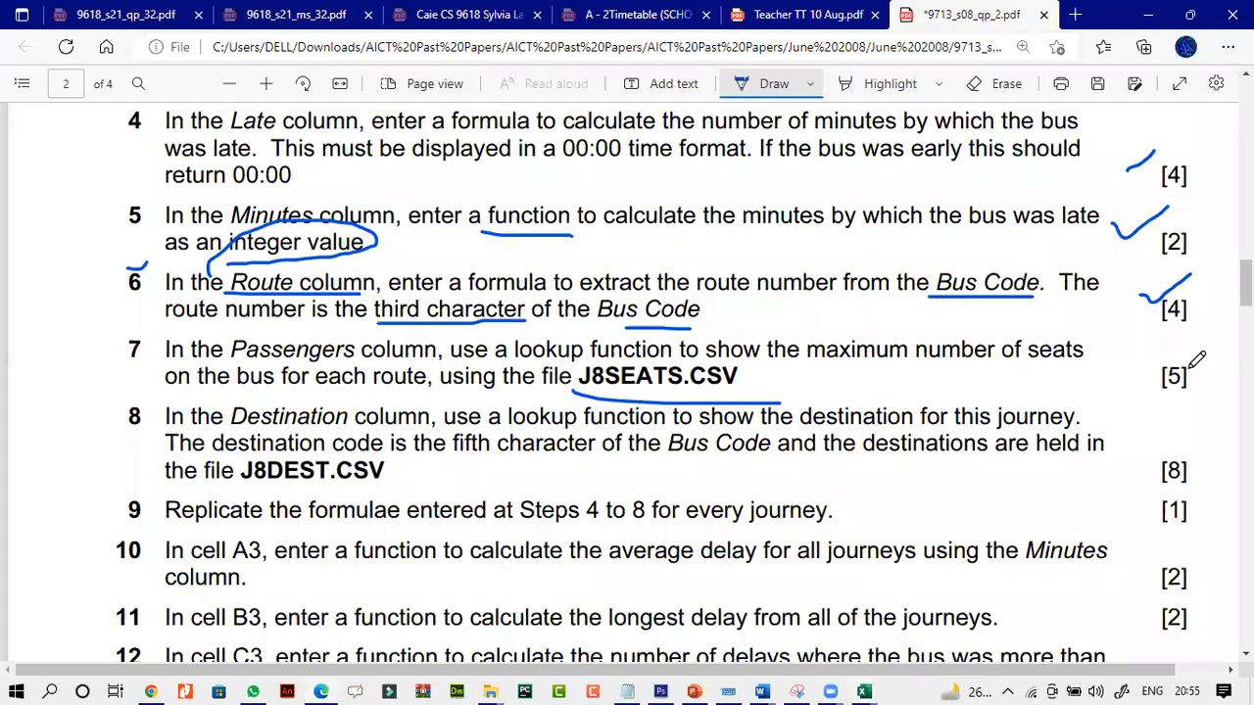
{"action": "mouse_move", "coordinate": [1127, 360]}
{"action": "left_mouse_down"}
{"action": "mouse_move", "coordinate": [1218, 352]}
{"action": "mouse_move", "coordinate": [1107, 354]}
{"action": "left_mouse_up"}
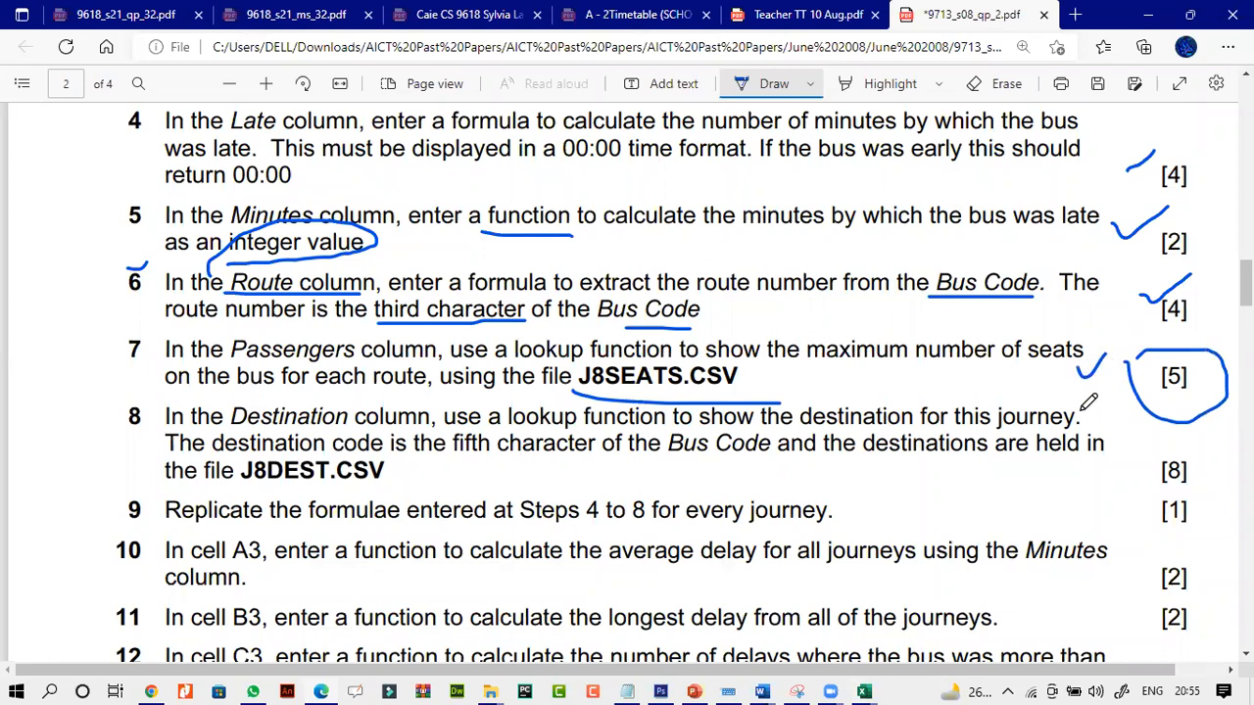
{"action": "mouse_move", "coordinate": [118, 390]}
{"action": "left_mouse_down"}
{"action": "mouse_move", "coordinate": [130, 455]}
{"action": "mouse_move", "coordinate": [142, 382]}
{"action": "mouse_move", "coordinate": [113, 389]}
{"action": "left_mouse_up"}
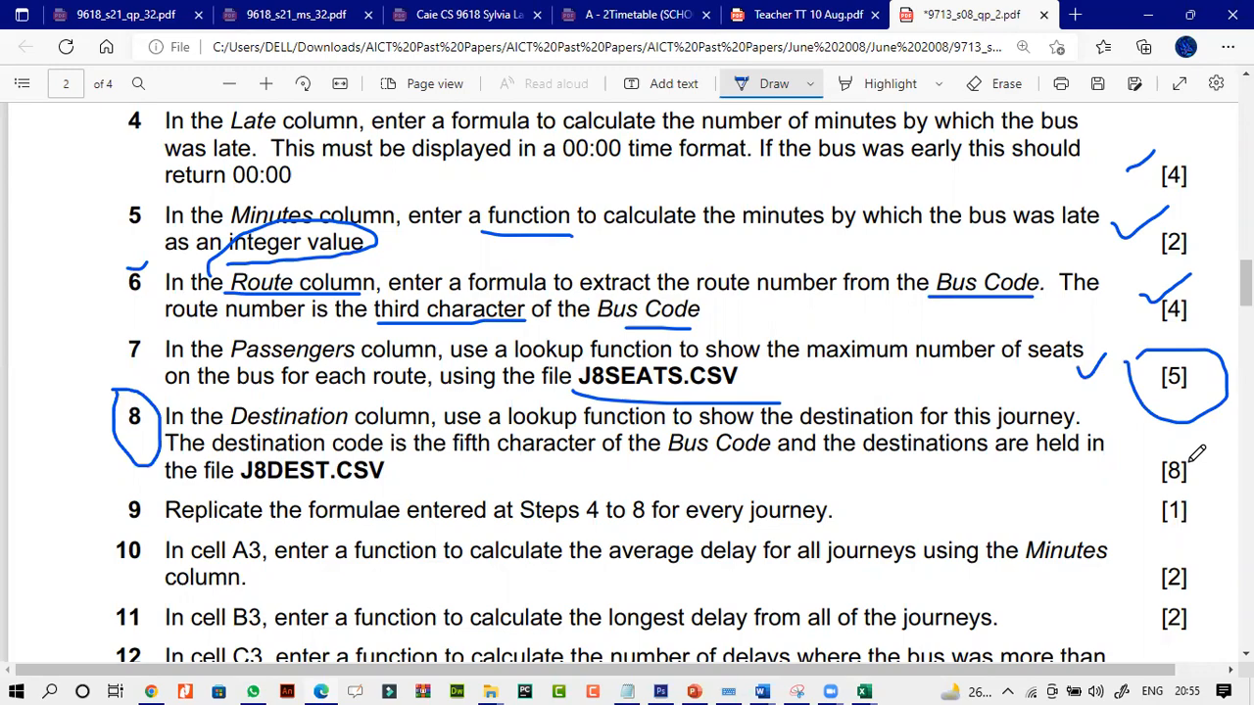
- Look through the remaining tasks in the paper down to task 24, and select H6 under Destination in J8BUS
{"action": "scroll", "coordinate": [1113, 487], "scroll_direction": "down", "scroll_amount": 5}
{"action": "scroll", "coordinate": [1114, 488], "scroll_direction": "down", "scroll_amount": 13}
{"action": "scroll", "coordinate": [1114, 488], "scroll_direction": "up", "scroll_amount": 4}
{"action": "scroll", "coordinate": [1114, 488], "scroll_direction": "down", "scroll_amount": 3}
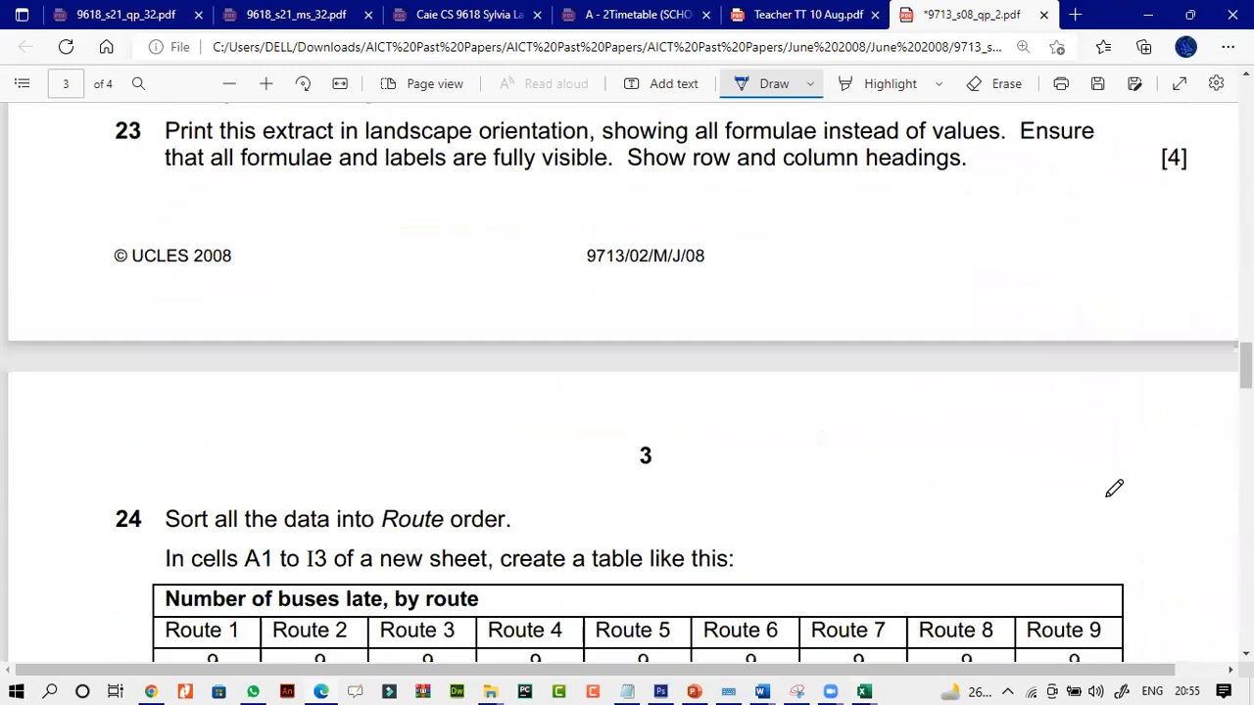
{"action": "scroll", "coordinate": [1114, 487], "scroll_direction": "up", "scroll_amount": 4}
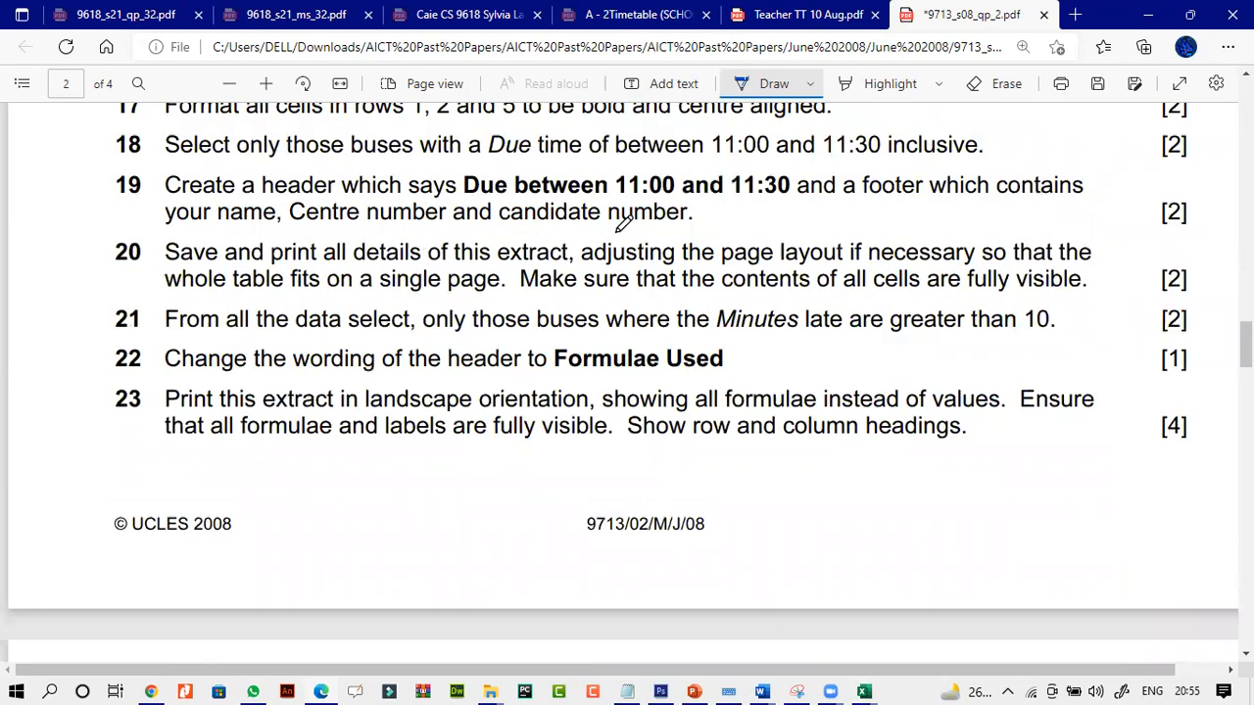
{"action": "scroll", "coordinate": [862, 303], "scroll_direction": "up", "scroll_amount": 9}
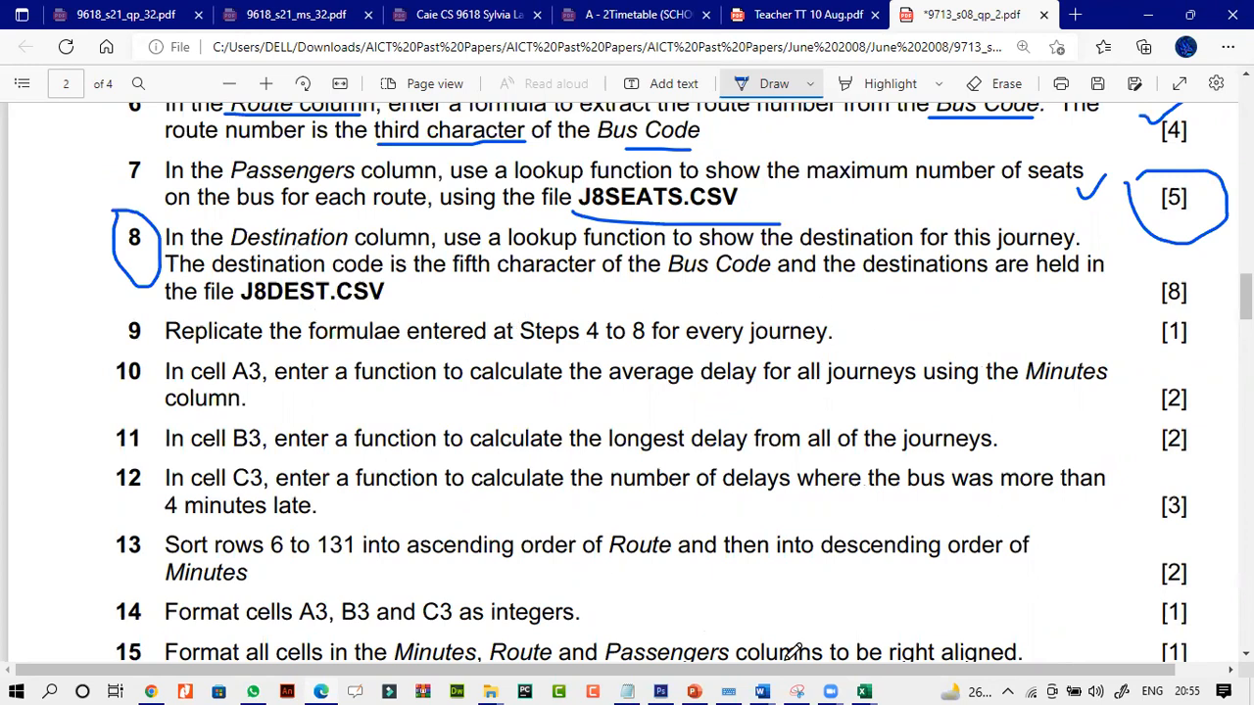
{"action": "mouse_move", "coordinate": [864, 689]}
{"action": "left_click", "coordinate": [764, 602]}
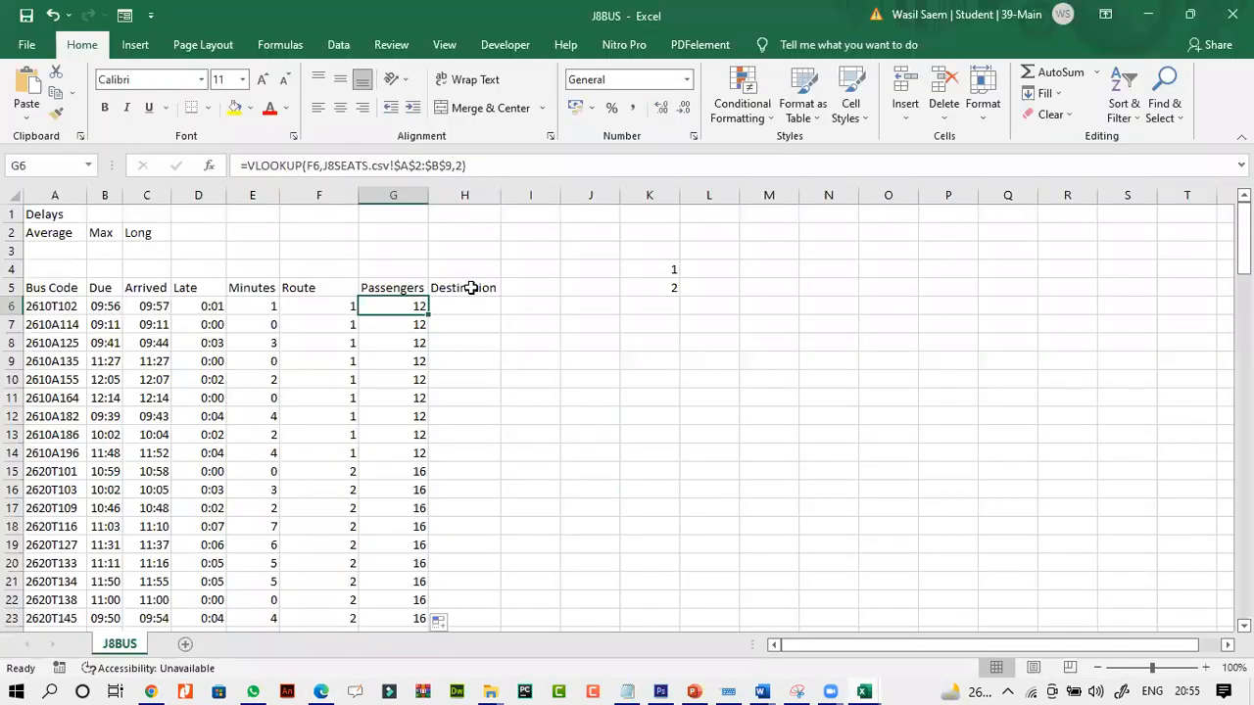
{"action": "left_click", "coordinate": [462, 305]}
- Underline "fifth character", "Bus Code" and "J8DEST.CSV" in task 8 of the question paper, and switch to the 06_9713_02 folder
{"action": "left_click", "coordinate": [318, 692]}
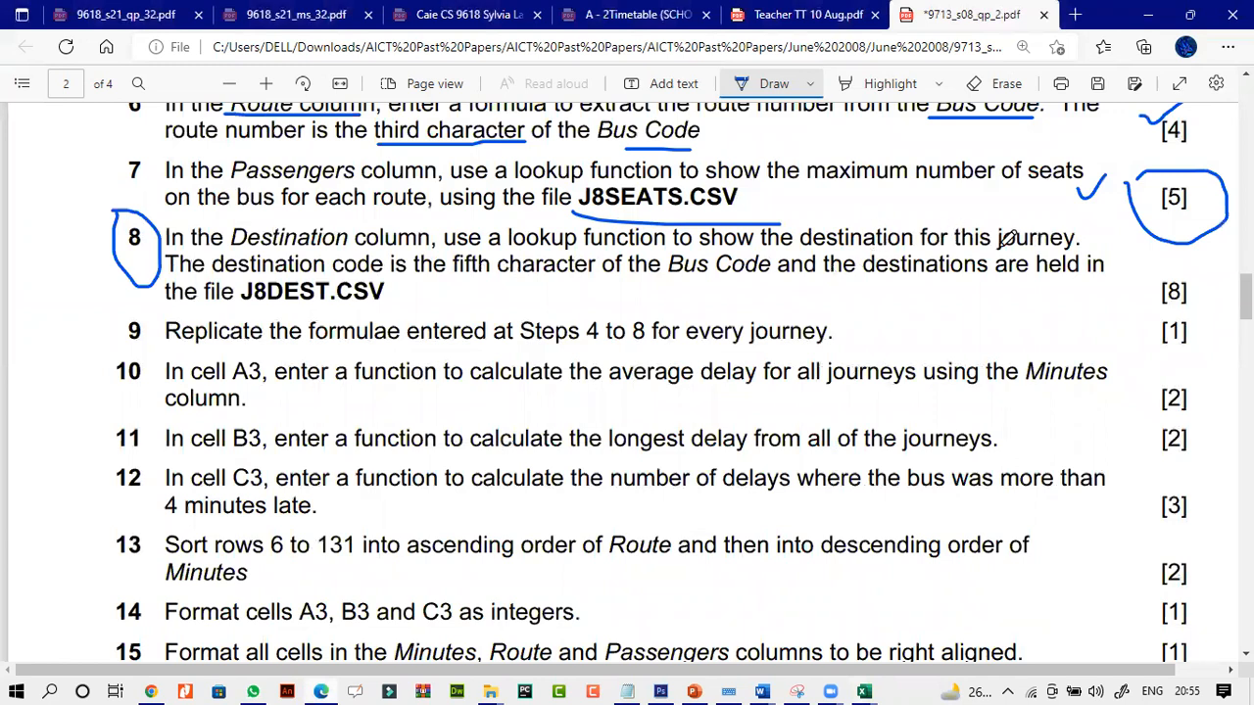
{"action": "left_click_drag", "start_coordinate": [446, 285], "coordinate": [754, 279]}
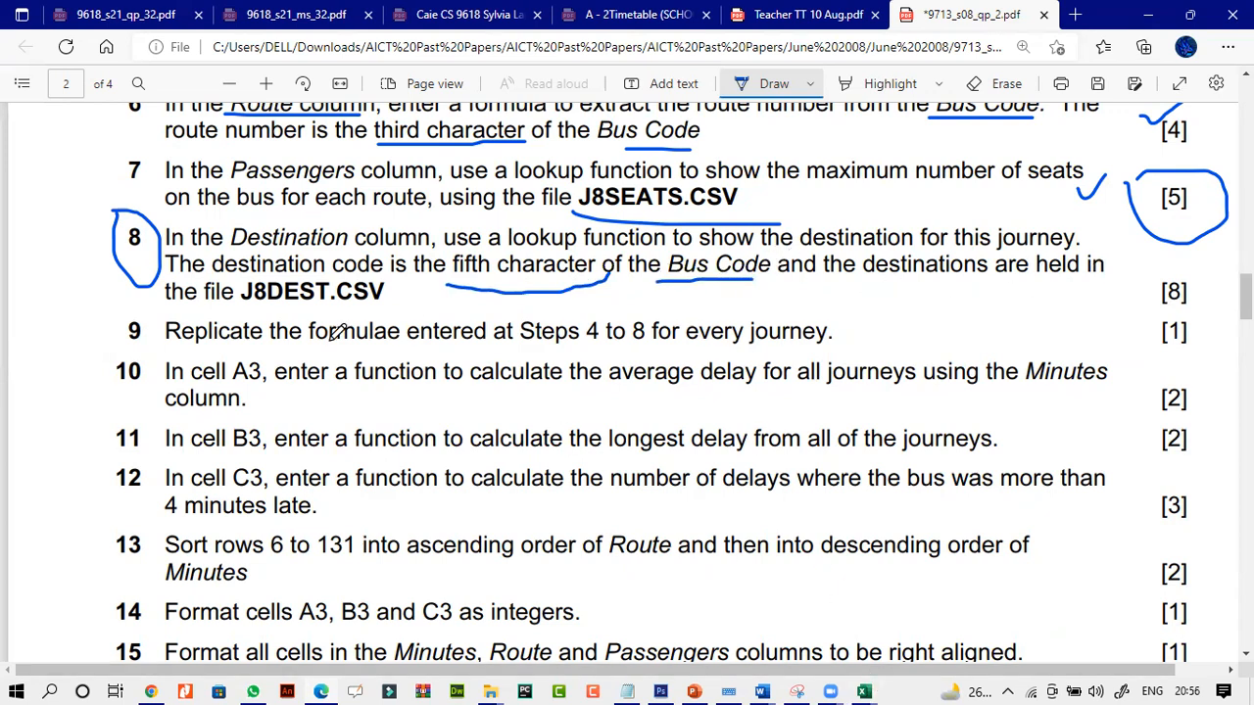
{"action": "left_click_drag", "start_coordinate": [239, 312], "coordinate": [382, 310]}
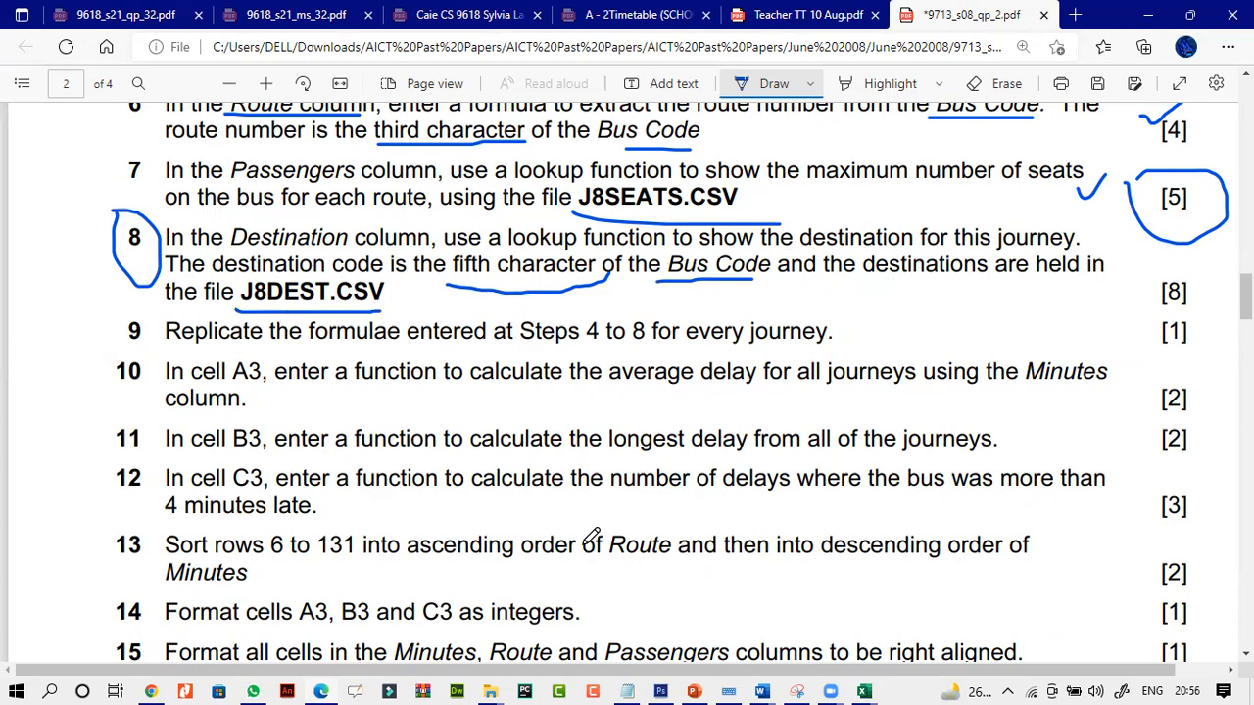
{"action": "mouse_move", "coordinate": [495, 692]}
{"action": "left_click", "coordinate": [594, 615]}
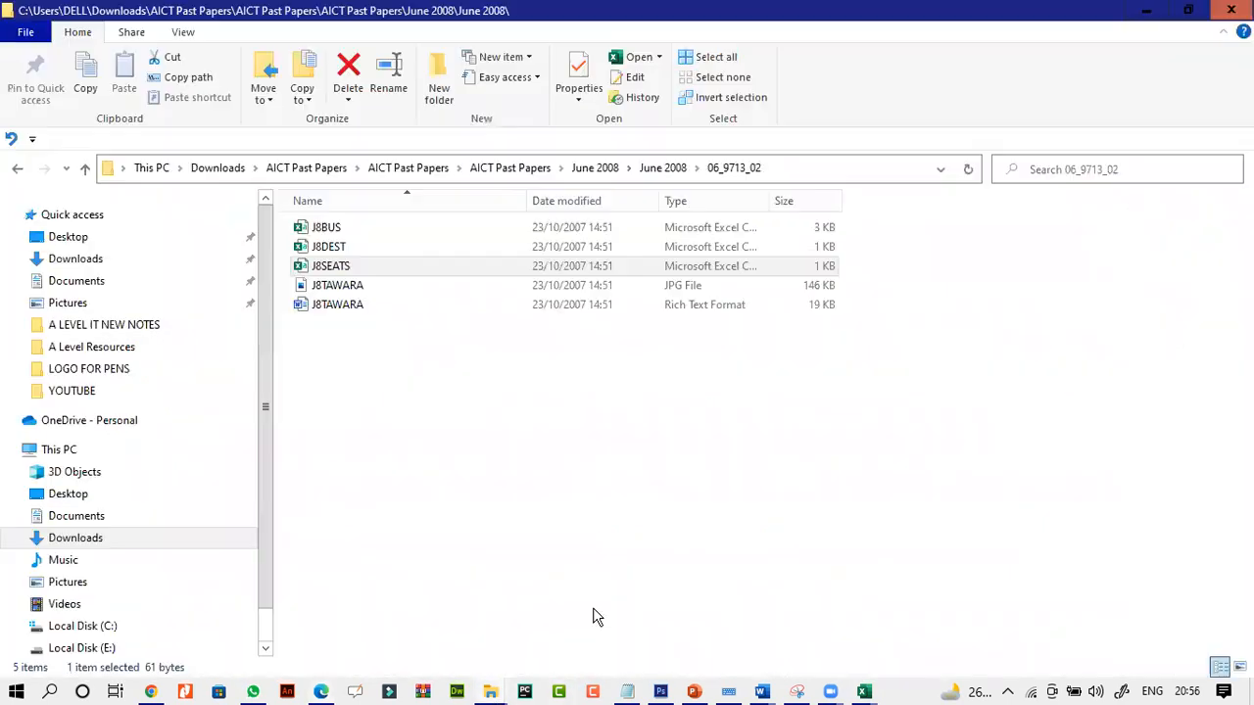
- Open J8DEST from the 06_9713_02 folder, autofit its columns and select the destination table A1:B7
{"action": "double_click", "coordinate": [337, 250]}
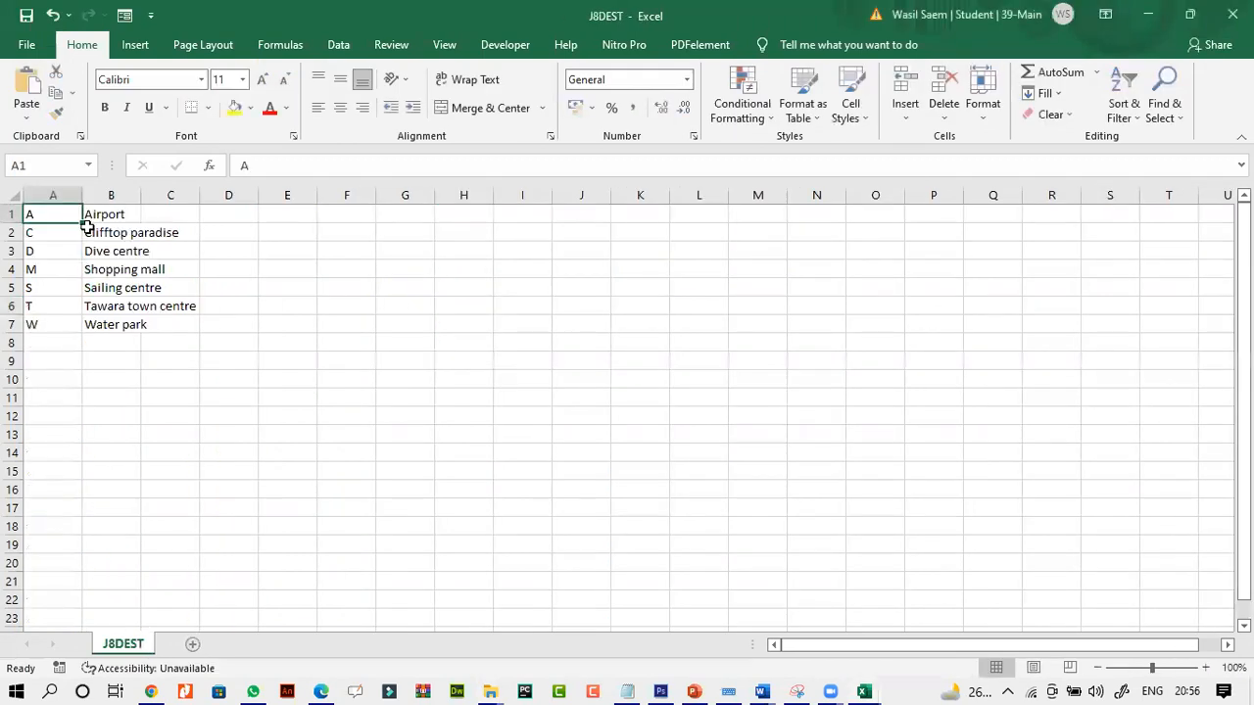
{"action": "left_click", "coordinate": [12, 194]}
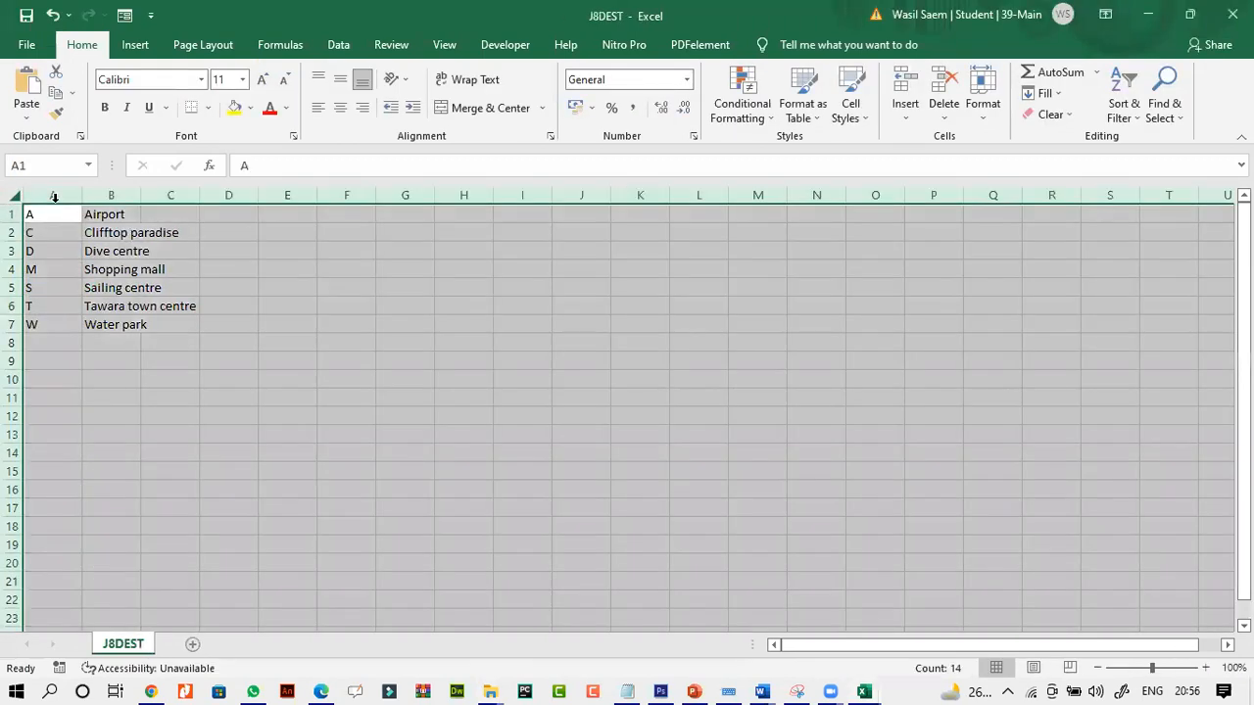
{"action": "double_click", "coordinate": [85, 194]}
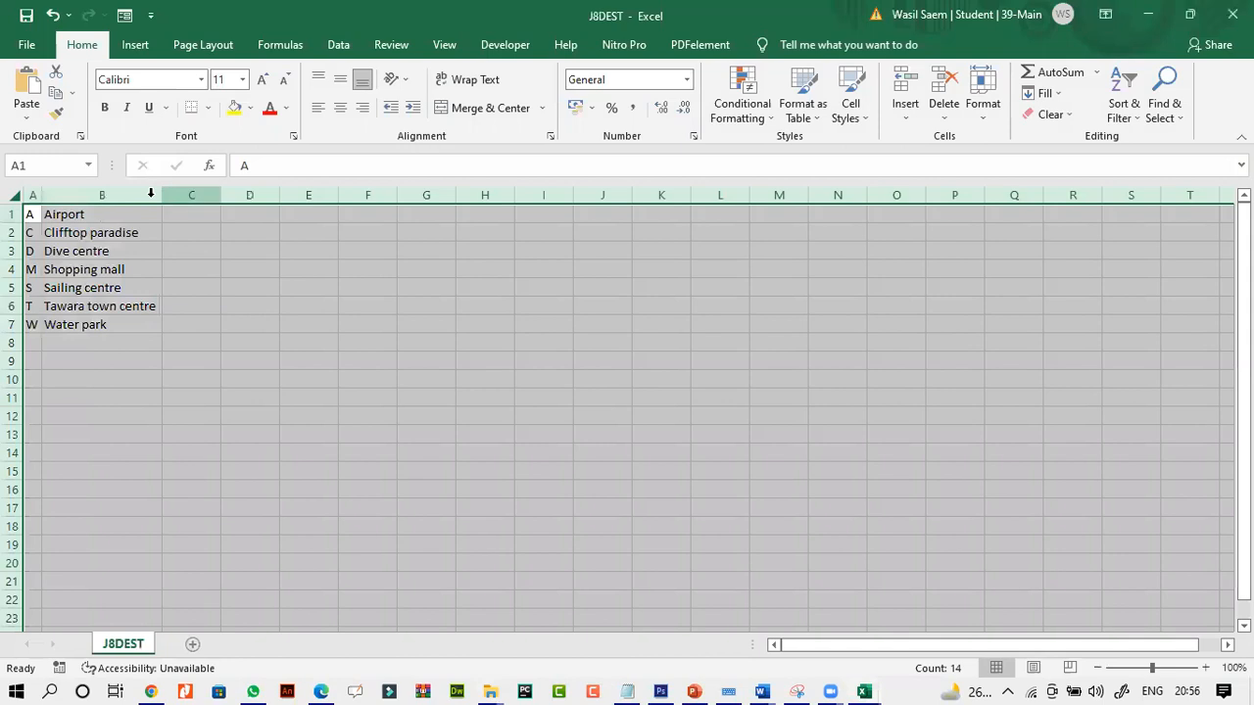
{"action": "left_click", "coordinate": [42, 231]}
{"action": "left_click", "coordinate": [33, 233]}
{"action": "left_click_drag", "start_coordinate": [31, 214], "coordinate": [56, 324]}
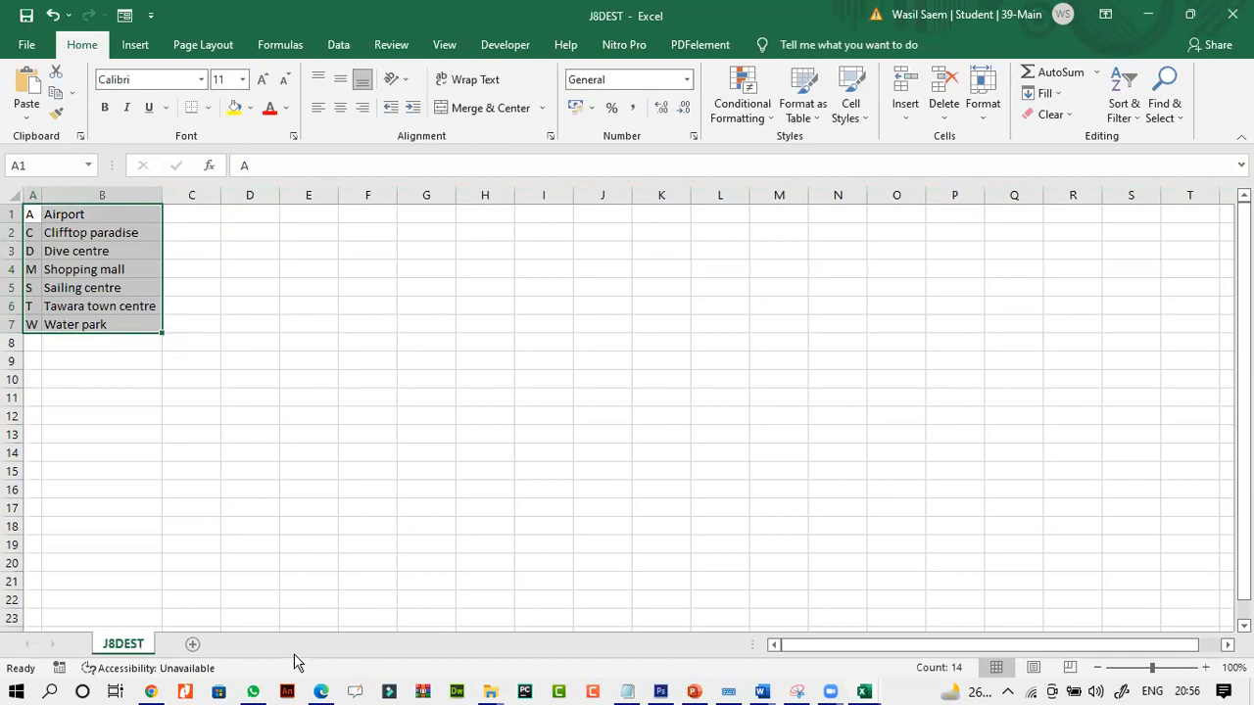
- Reread task 8 in the question paper in Edge, and switch to J8BUS to examine the bus code in A6
{"action": "left_click", "coordinate": [321, 691]}
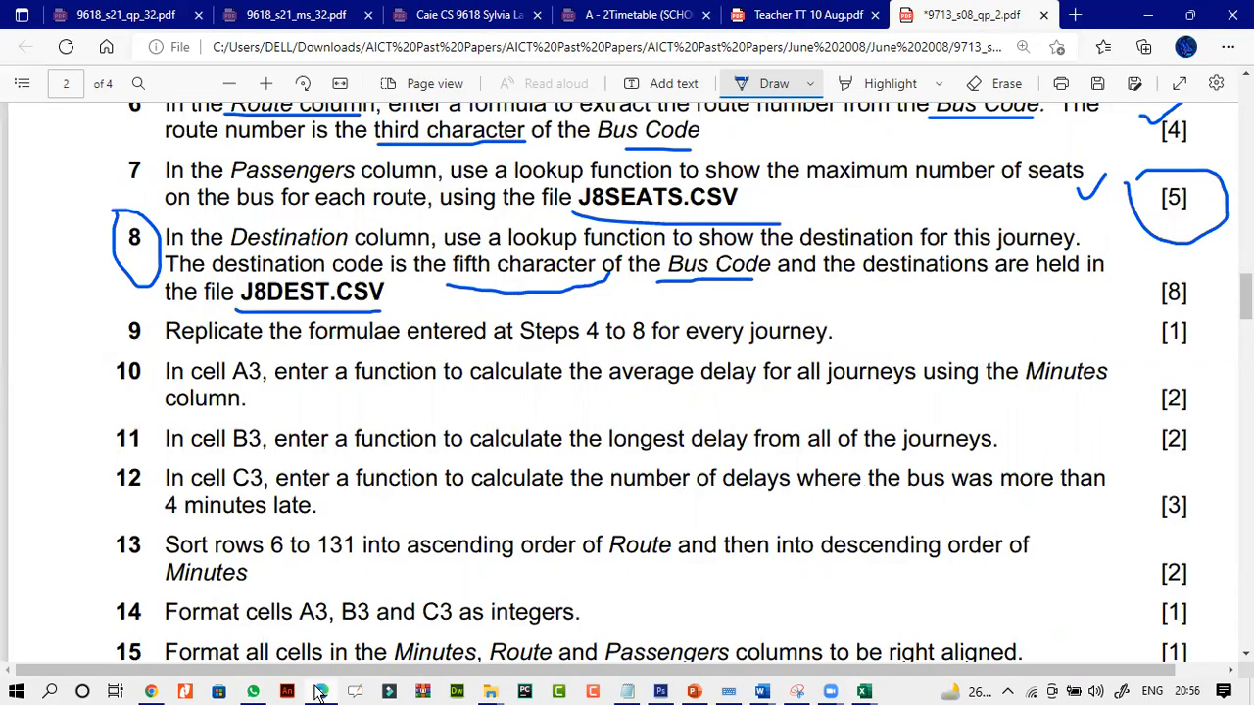
{"action": "left_click", "coordinate": [320, 692]}
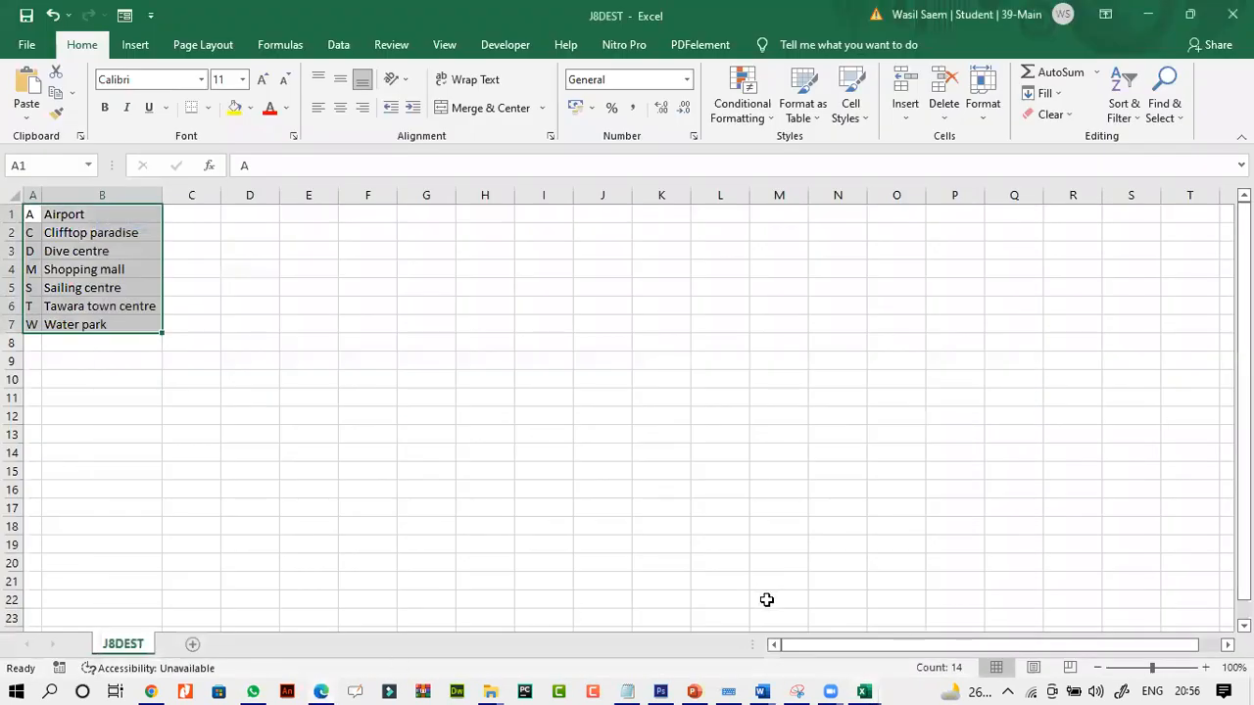
{"action": "mouse_move", "coordinate": [861, 691]}
{"action": "left_click", "coordinate": [666, 651]}
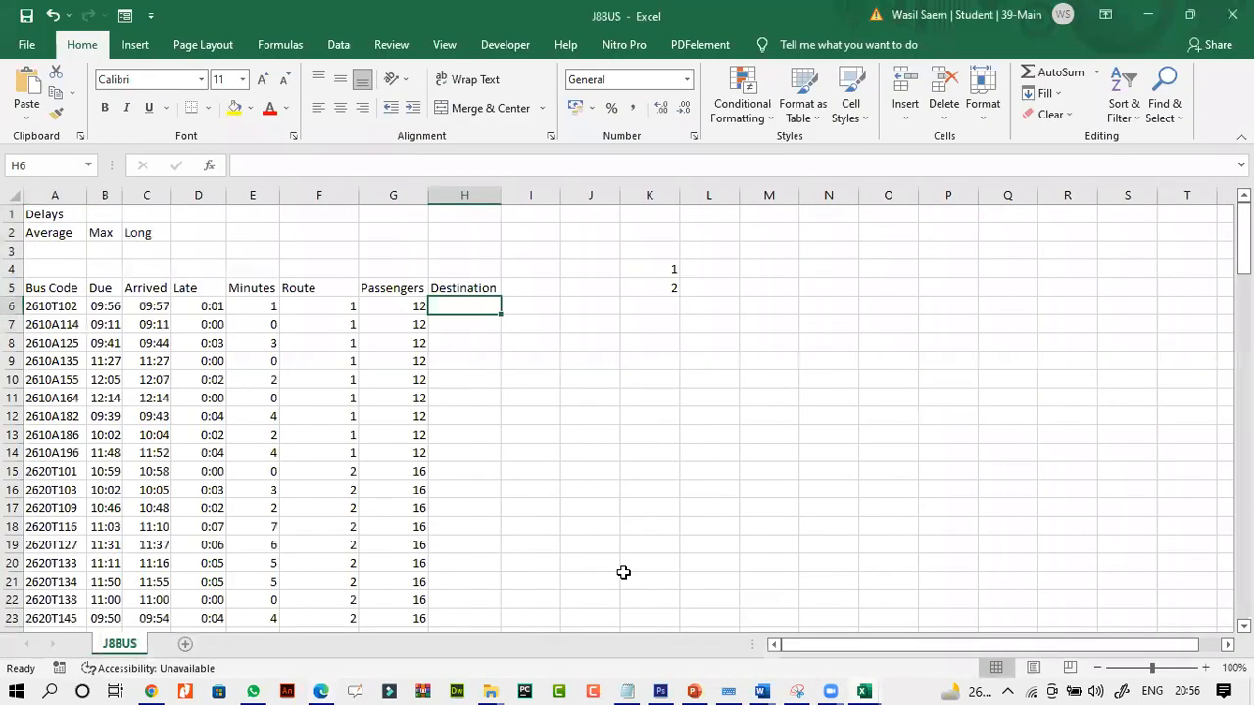
{"action": "left_click", "coordinate": [36, 307]}
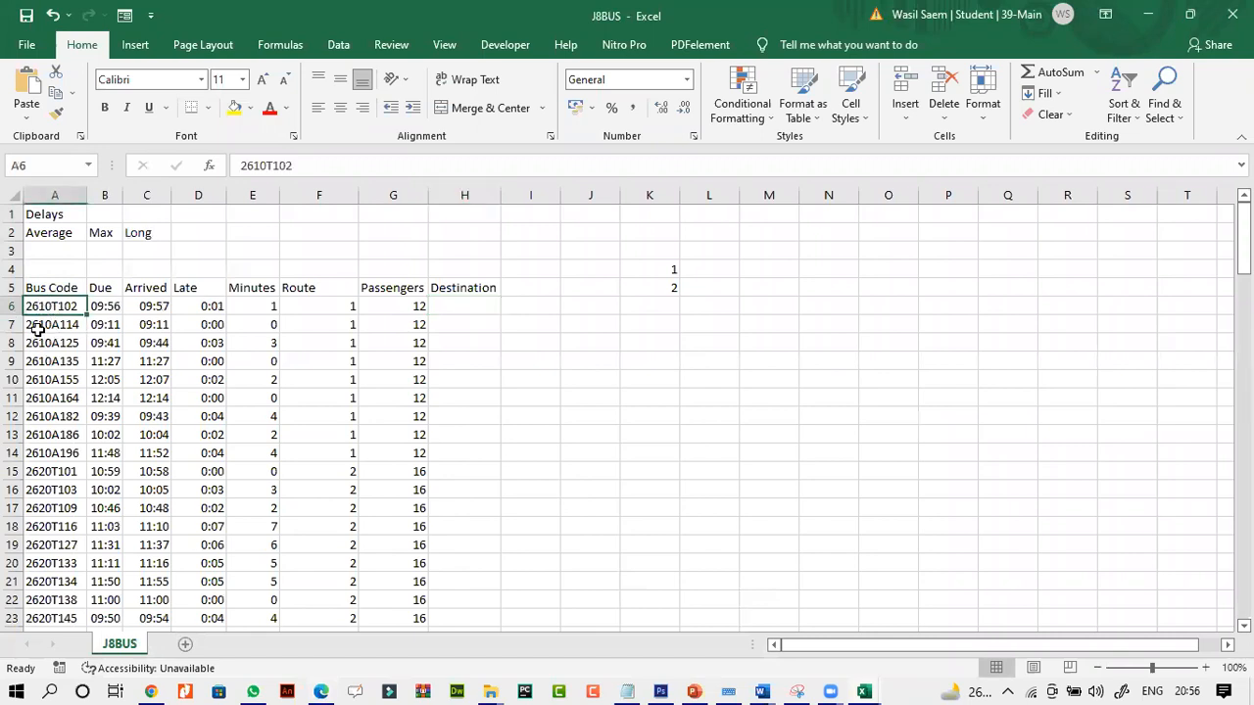
- Autofit the Due column in J8BUS to show its times at 120% zoom
{"action": "left_click", "coordinate": [1206, 668]}
{"action": "left_click", "coordinate": [1206, 667]}
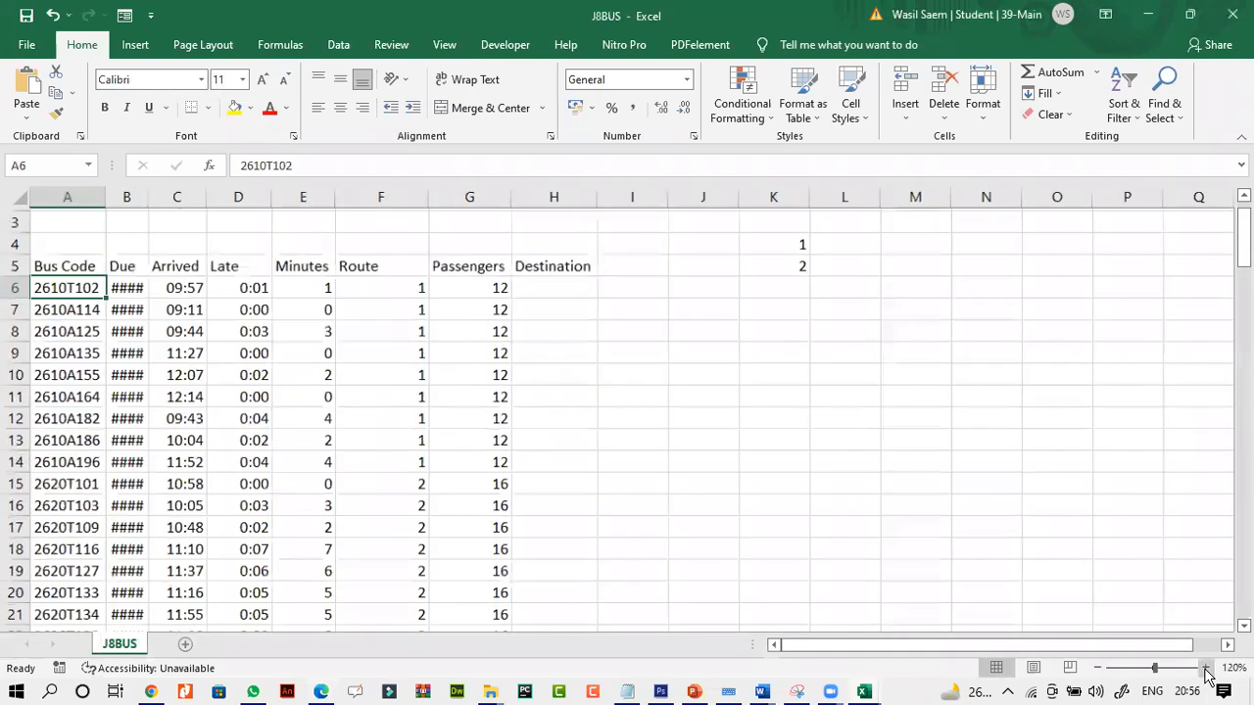
{"action": "double_click", "coordinate": [149, 197]}
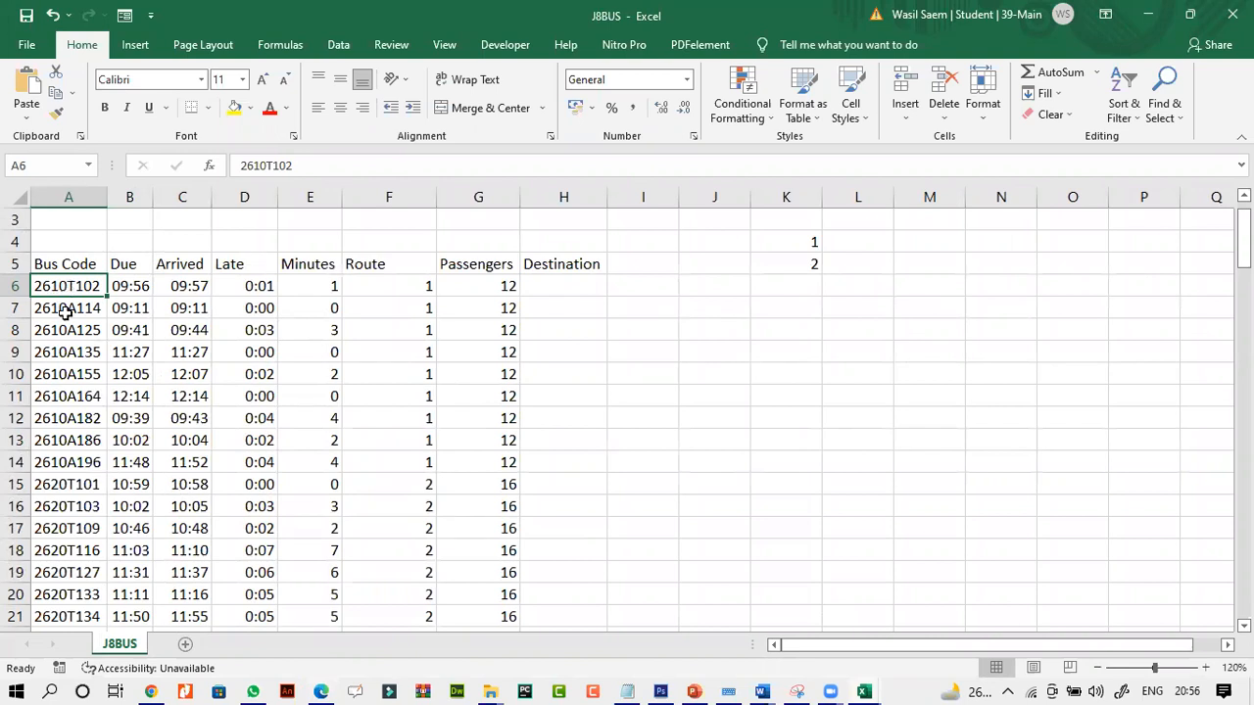
- Examine the fifth characters of the bus codes throughout J8BUS against the destination codes in A1:B7 of J8DEST
{"action": "scroll", "coordinate": [70, 514], "scroll_direction": "down", "scroll_amount": 5}
{"action": "scroll", "coordinate": [66, 511], "scroll_direction": "up", "scroll_amount": 6}
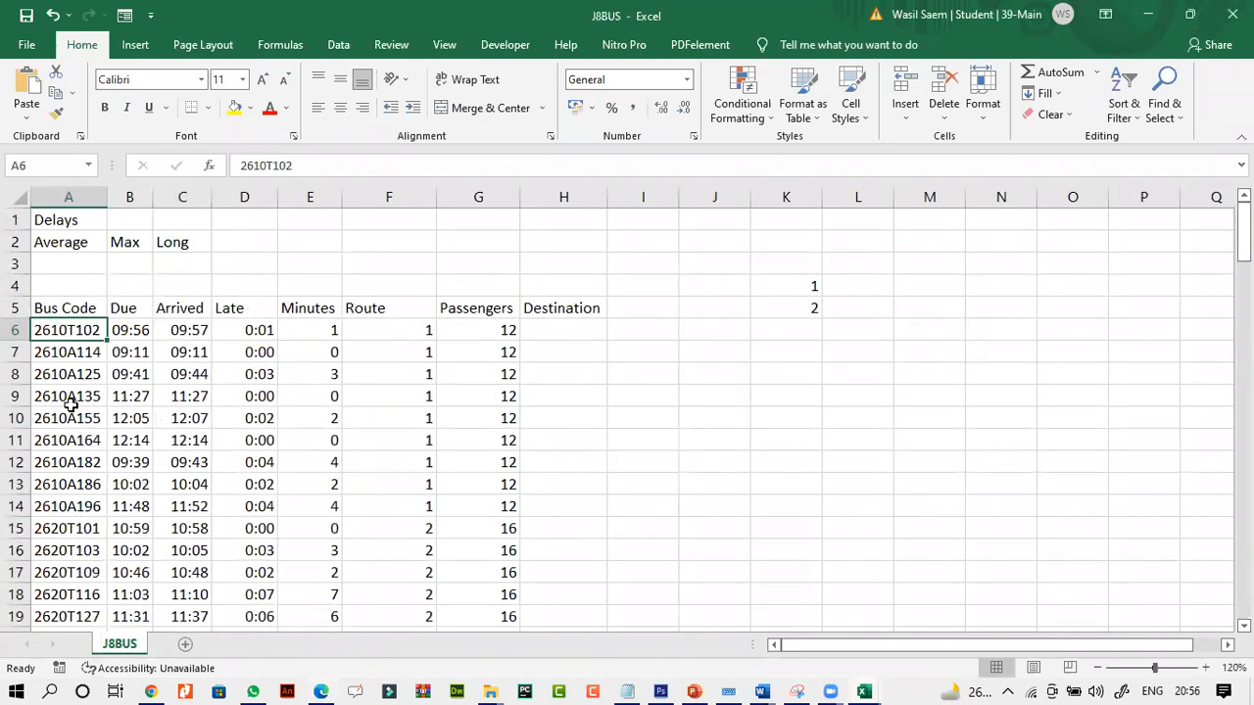
{"action": "scroll", "coordinate": [80, 448], "scroll_direction": "down", "scroll_amount": 7}
{"action": "scroll", "coordinate": [80, 448], "scroll_direction": "down", "scroll_amount": 18}
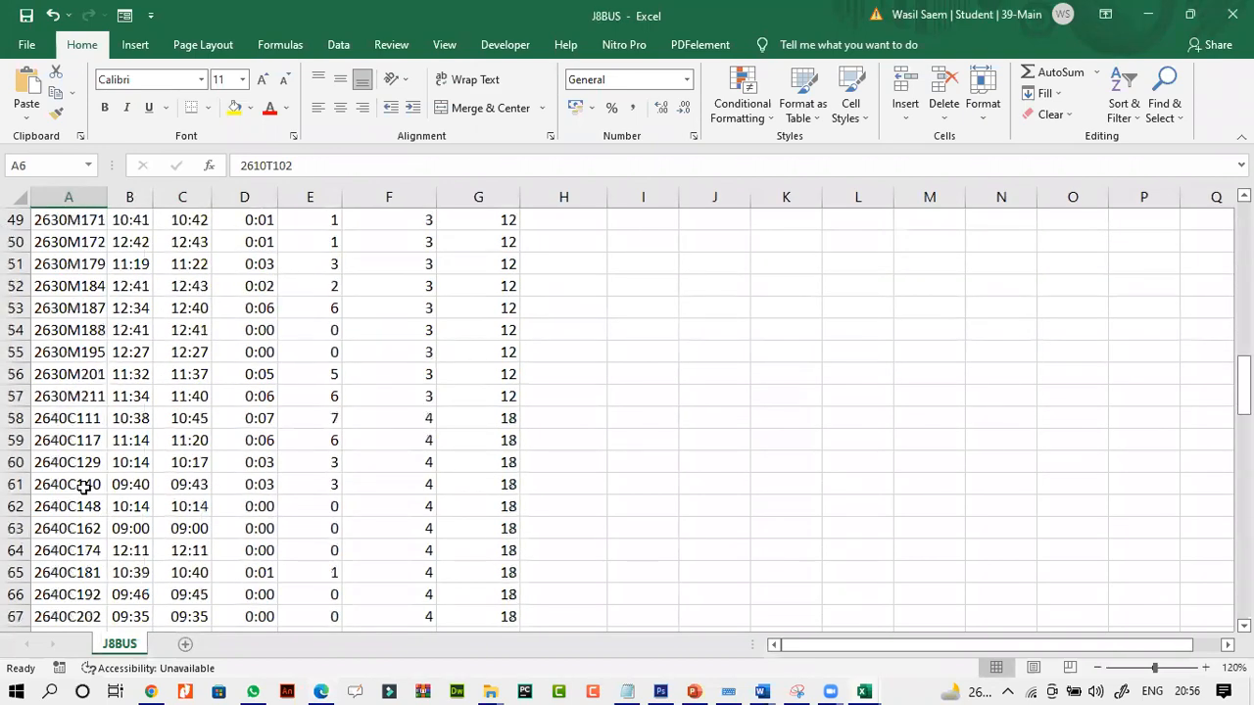
{"action": "scroll", "coordinate": [84, 487], "scroll_direction": "down", "scroll_amount": 4}
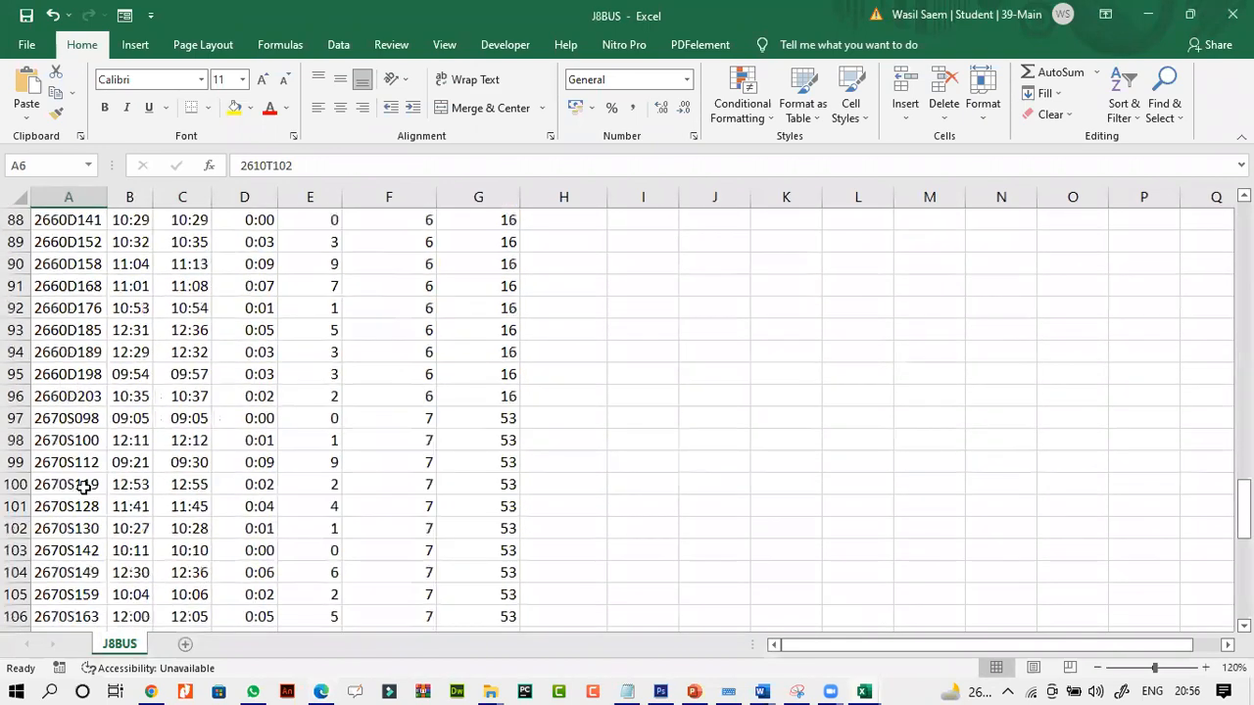
{"action": "scroll", "coordinate": [84, 486], "scroll_direction": "up", "scroll_amount": 20}
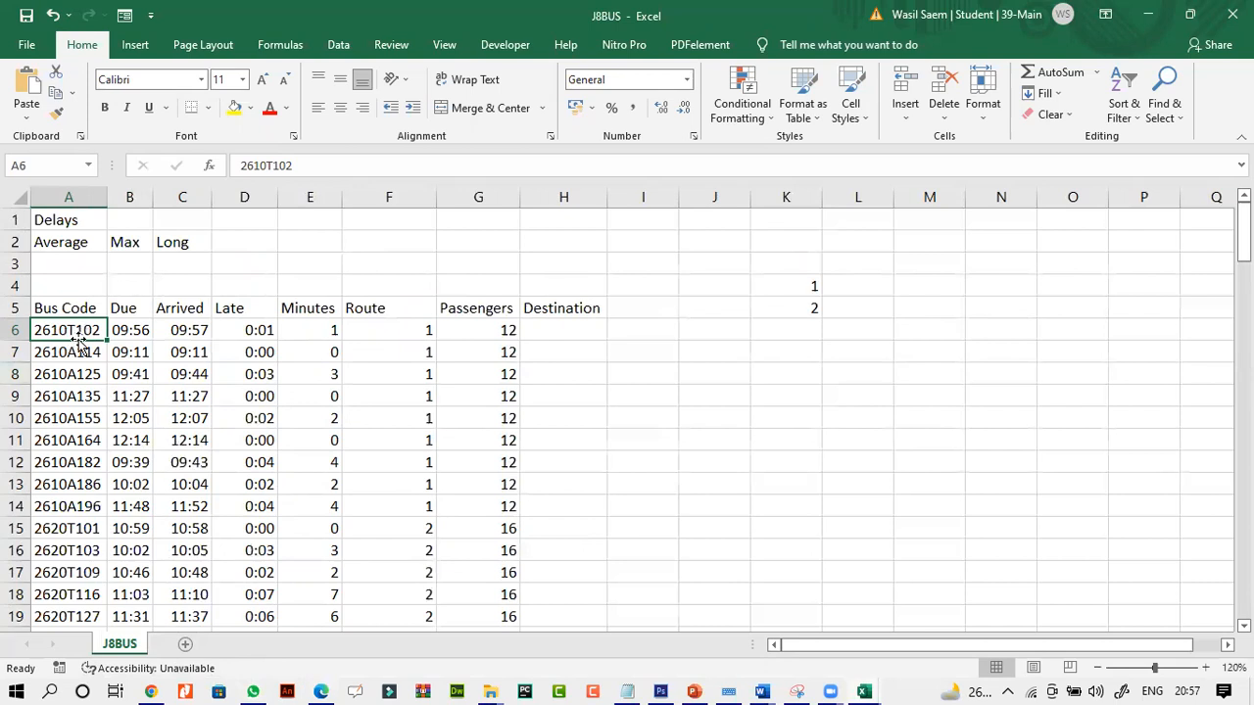
{"action": "mouse_move", "coordinate": [866, 691]}
{"action": "left_click", "coordinate": [842, 601]}
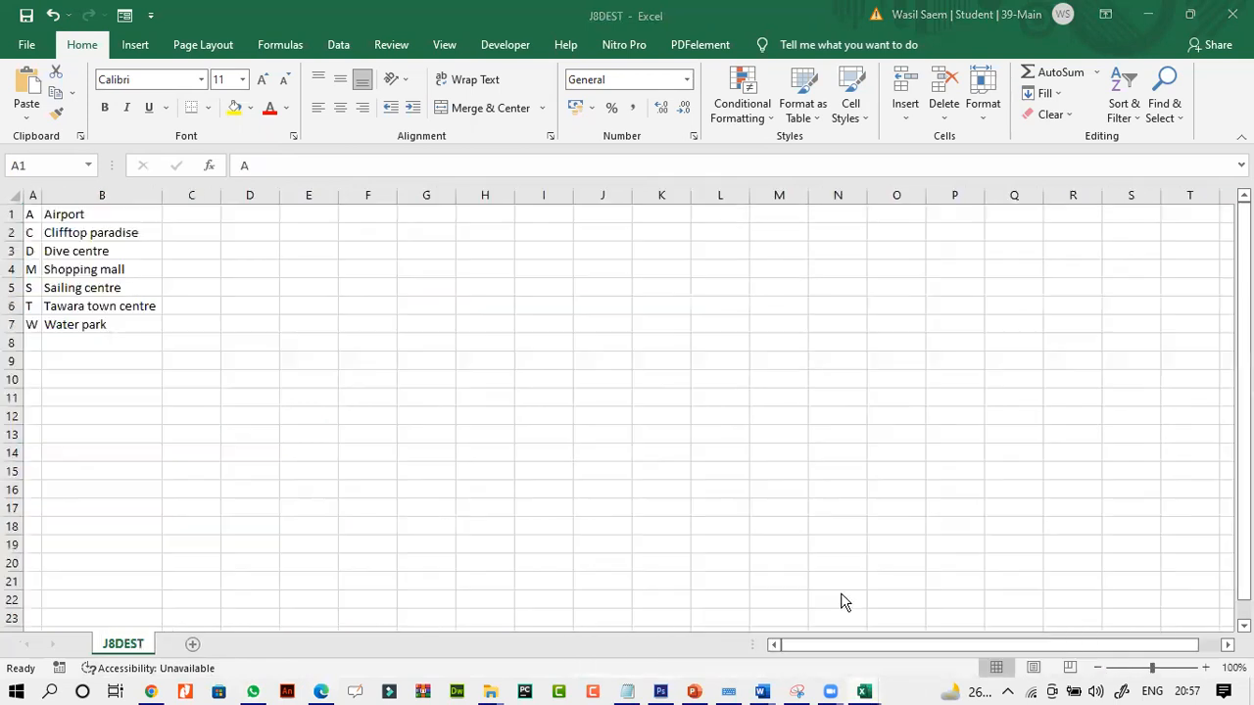
{"action": "key", "text": "ctrl+a"}
{"action": "left_click", "coordinate": [68, 266]}
{"action": "left_click", "coordinate": [36, 214]}
{"action": "left_click_drag", "start_coordinate": [36, 214], "coordinate": [84, 324]}
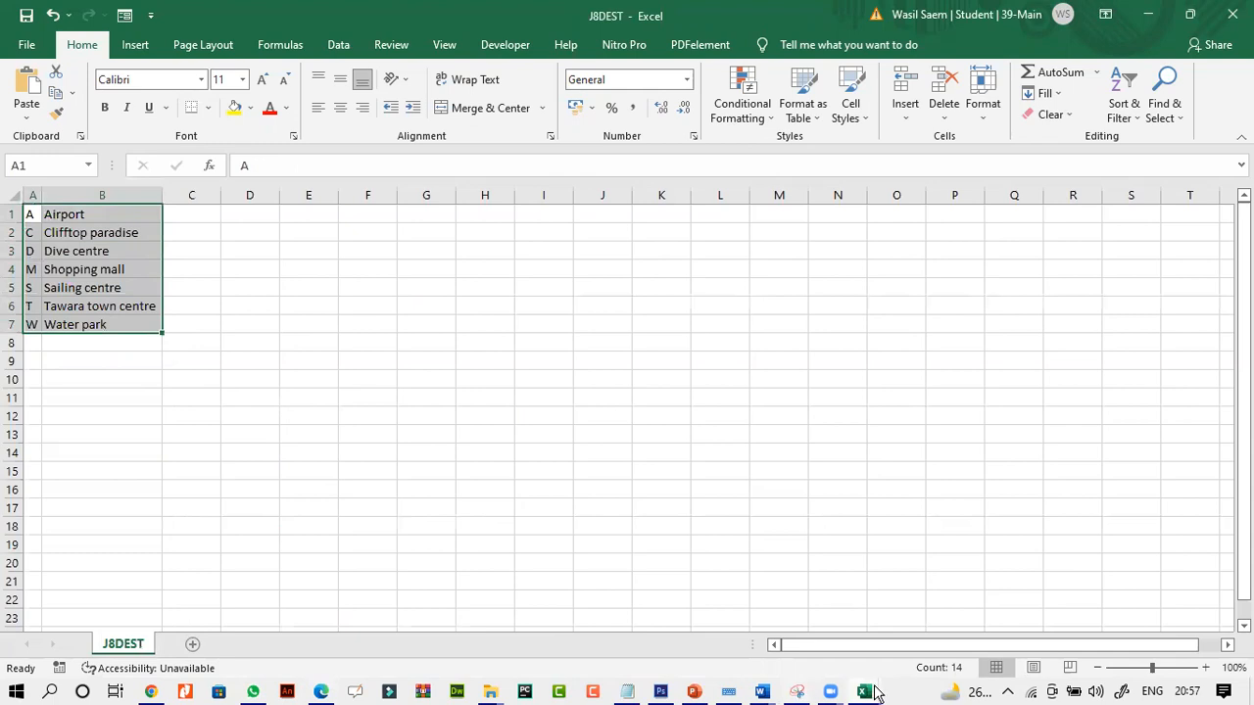
- Start a VLOOKUP formula in H6 under Destination in J8BUS
{"action": "mouse_move", "coordinate": [866, 692]}
{"action": "left_click", "coordinate": [727, 660]}
{"action": "left_click", "coordinate": [553, 331]}
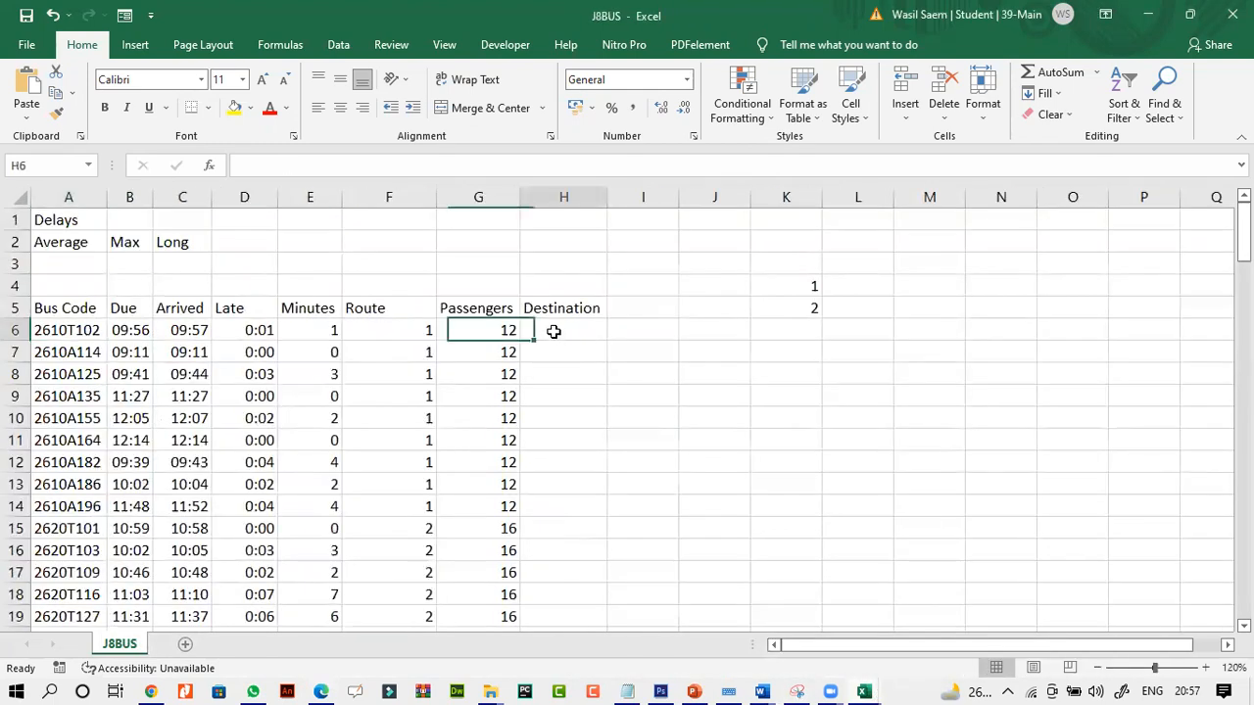
{"action": "left_click", "coordinate": [473, 164]}
{"action": "type", "text": "="}
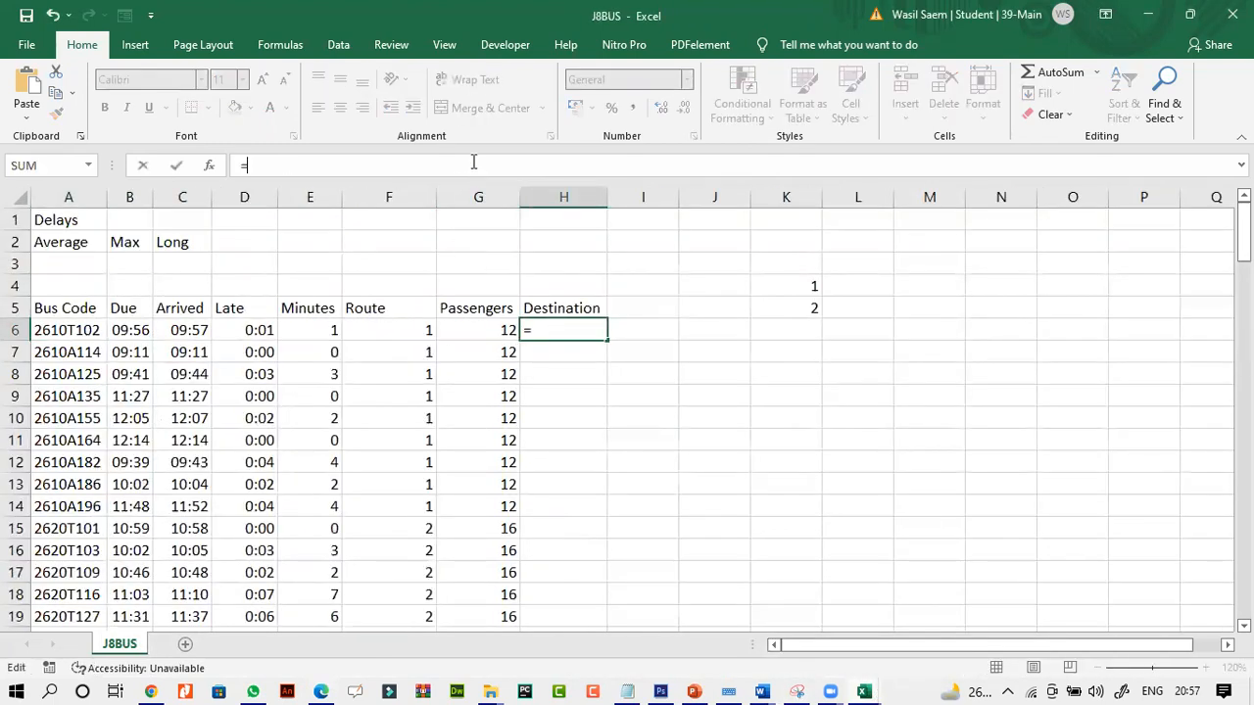
{"action": "type", "text": "v"}
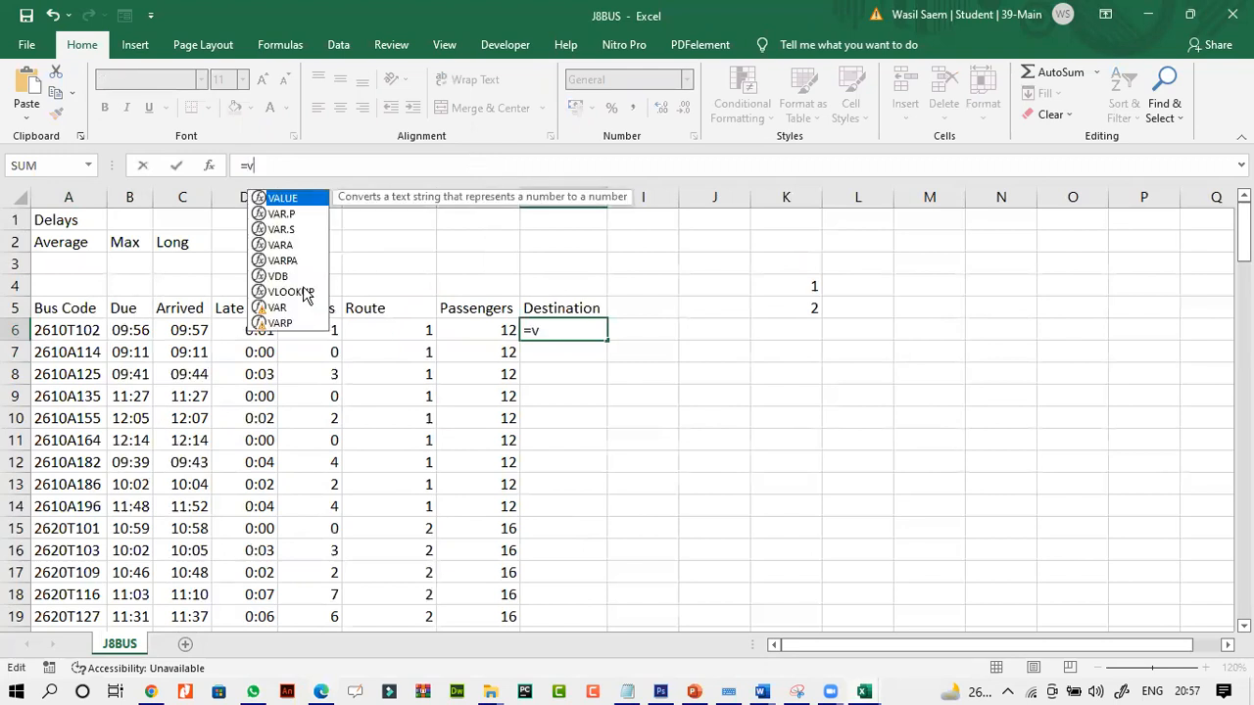
{"action": "double_click", "coordinate": [302, 285]}
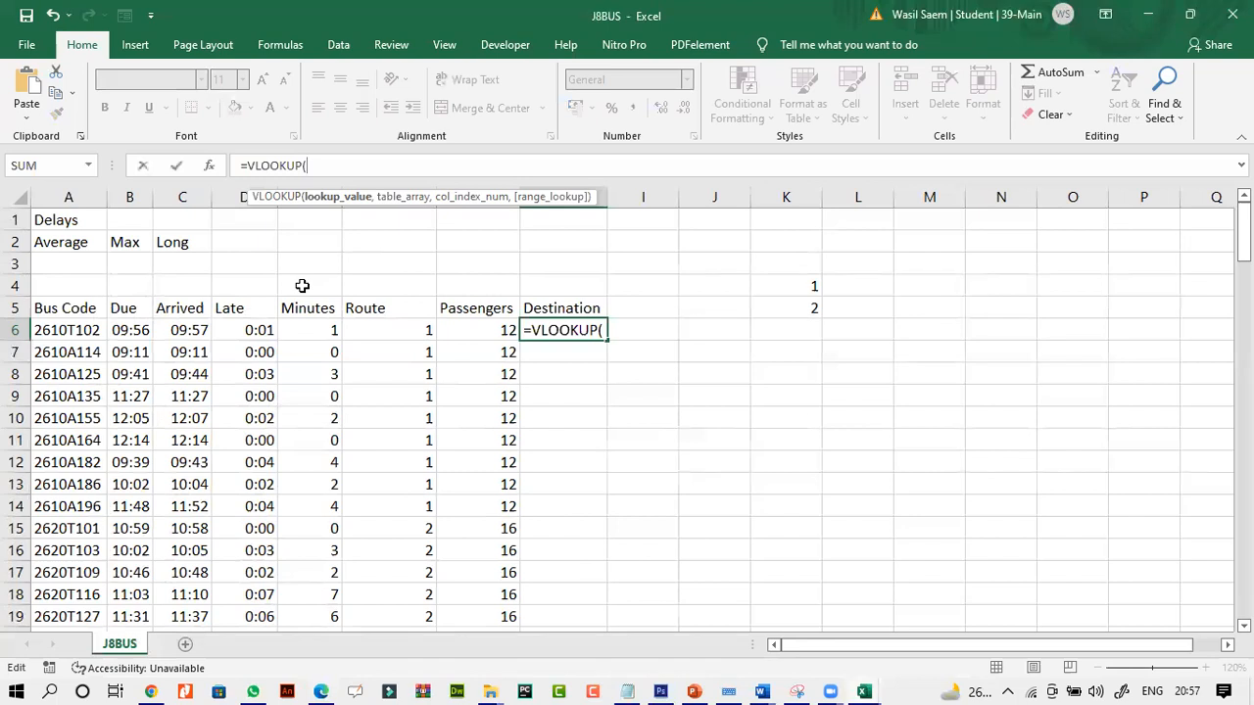
- Enter MID(A6,5,1) as the VLOOKUP's lookup value to extract the fifth character of the Bus Code
{"action": "type", "text": "mi"}
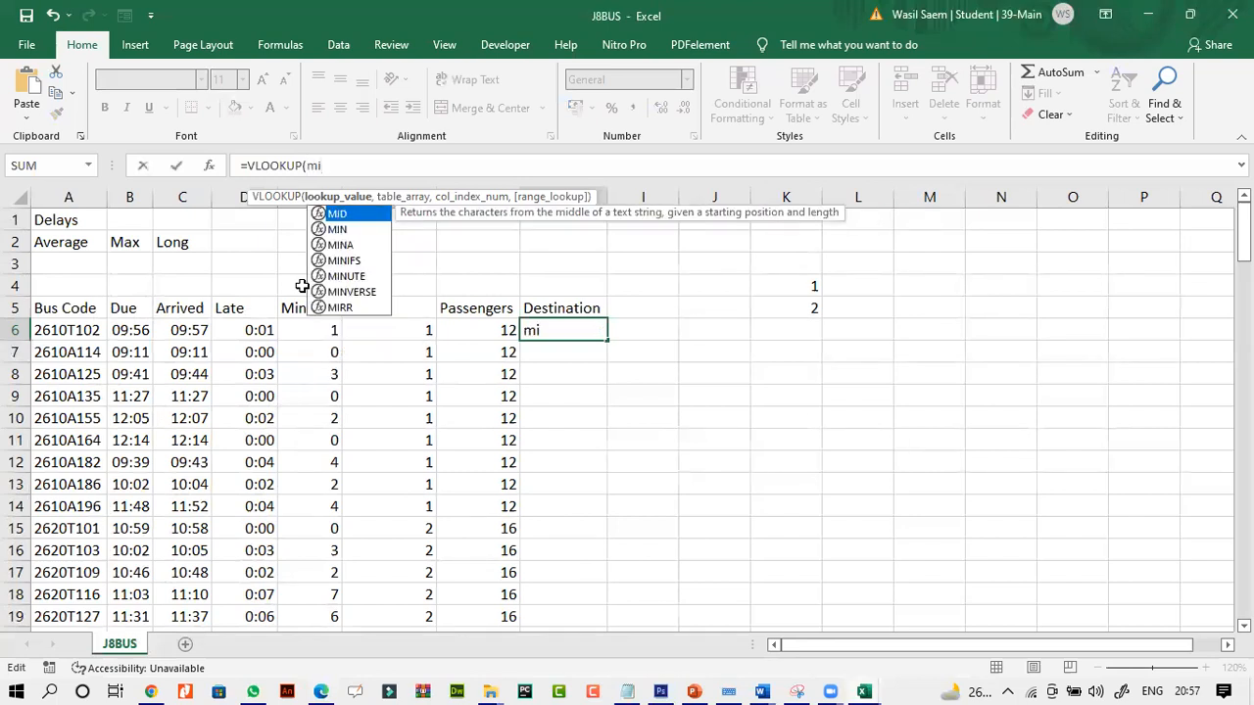
{"action": "type", "text": "d"}
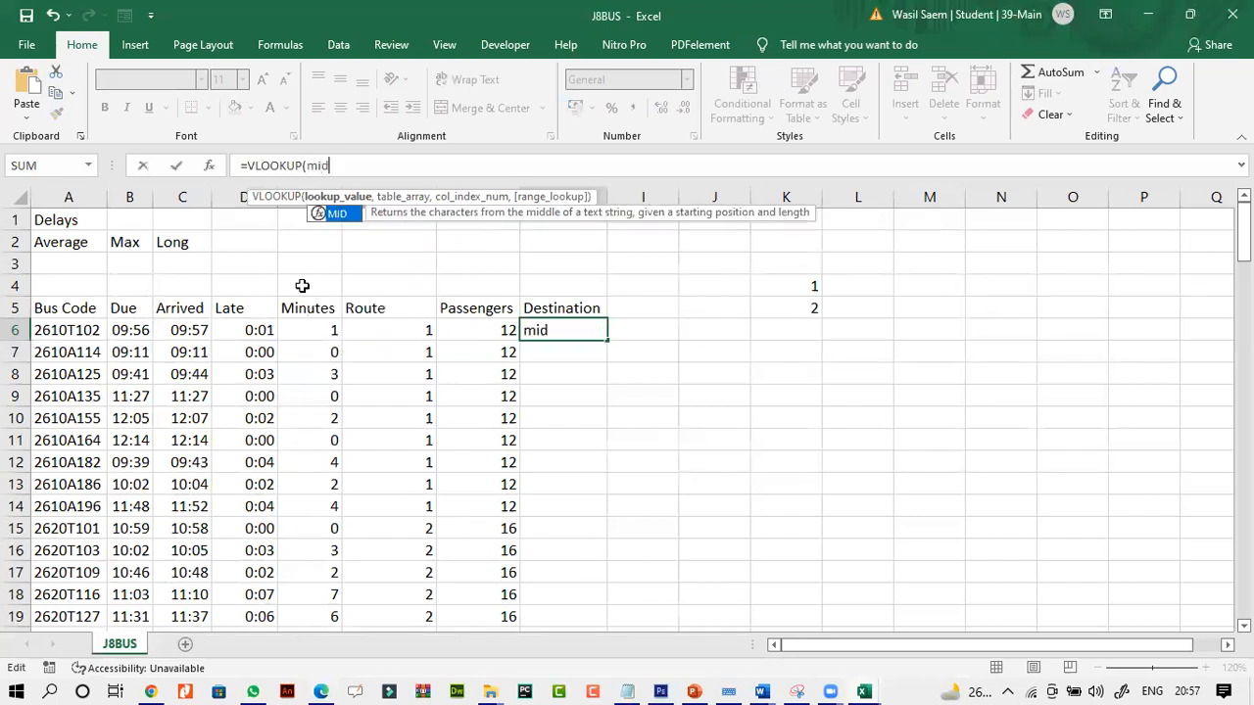
{"action": "double_click", "coordinate": [350, 221]}
{"action": "left_click", "coordinate": [93, 330]}
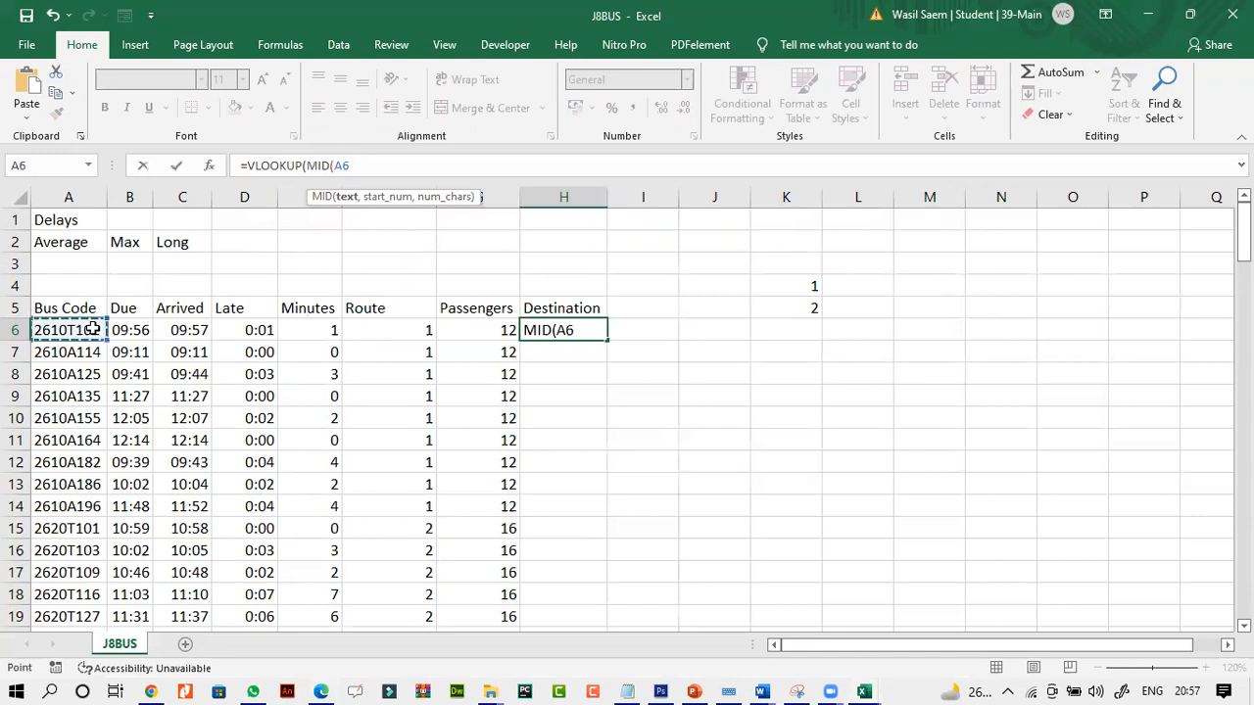
{"action": "type", "text": ","}
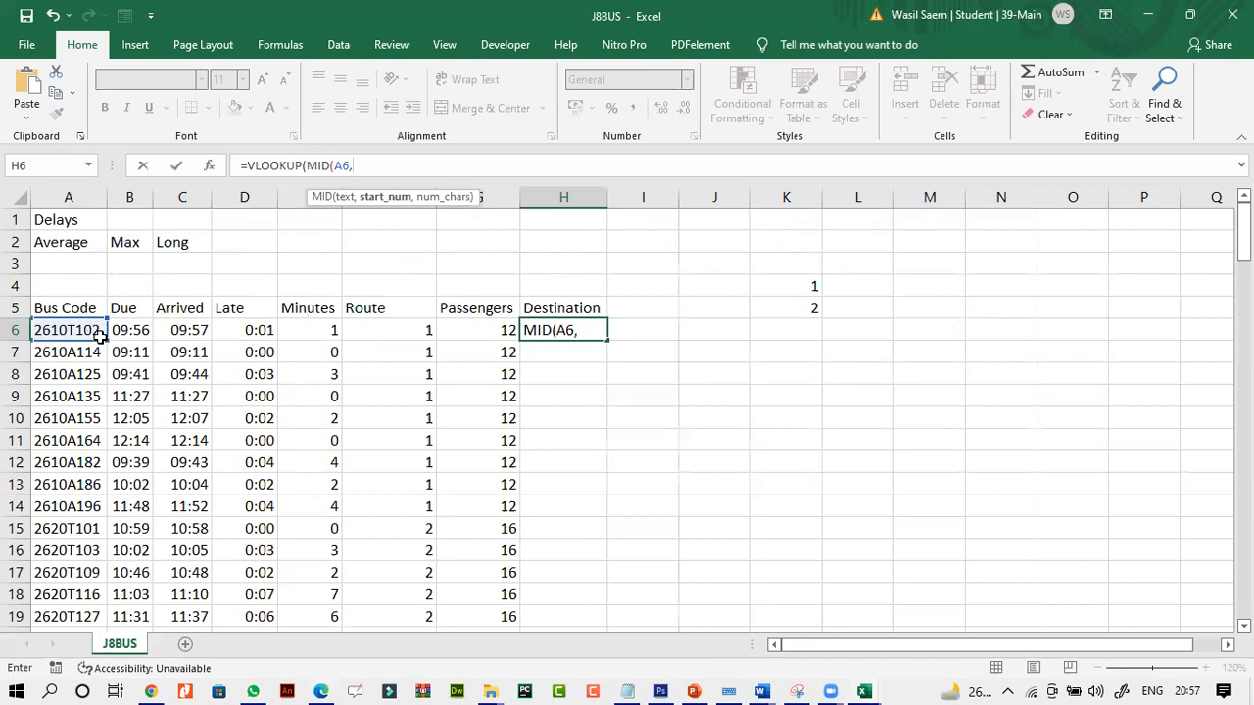
{"action": "type", "text": "5,10"}
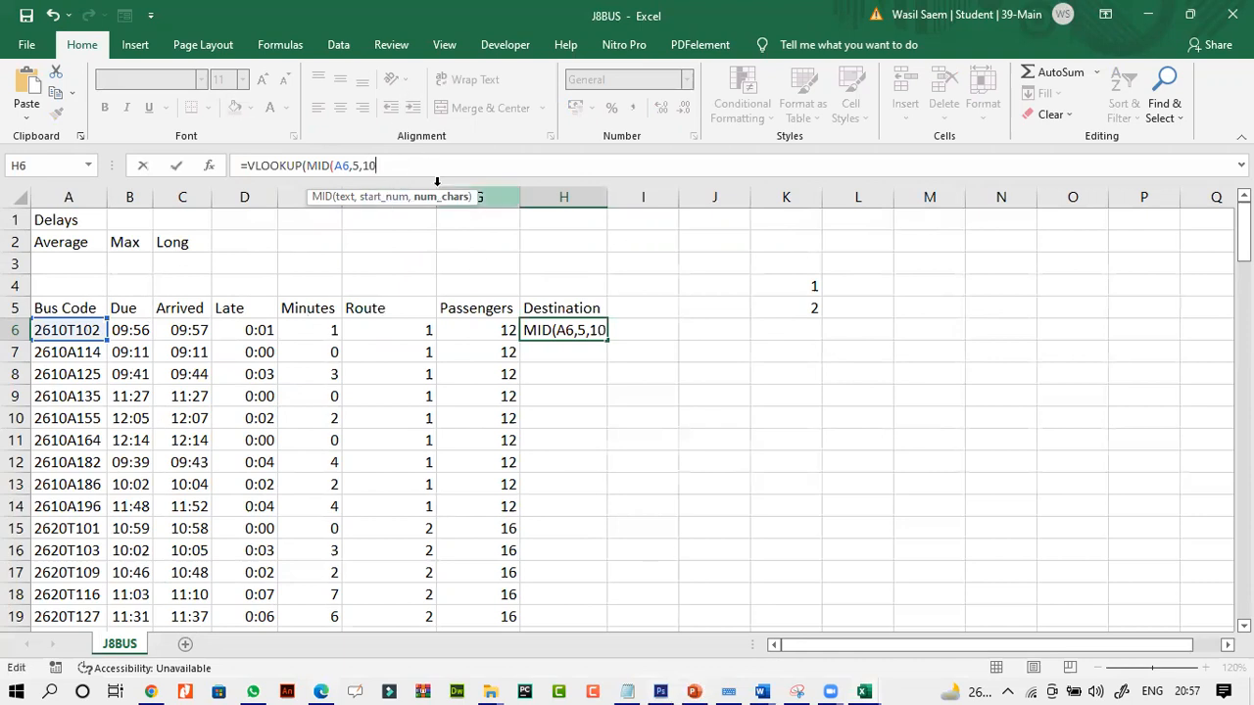
{"action": "key", "text": "BackSpace"}
{"action": "left_click", "coordinate": [728, 691]}
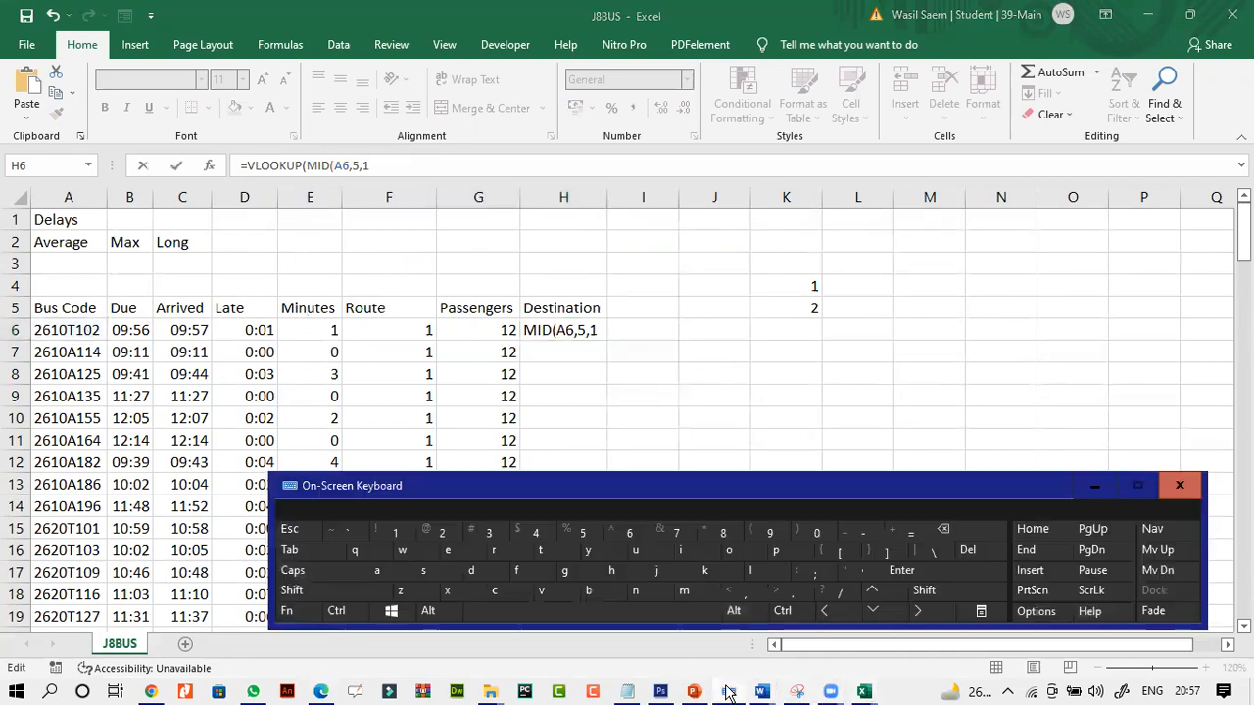
{"action": "left_click", "coordinate": [431, 167]}
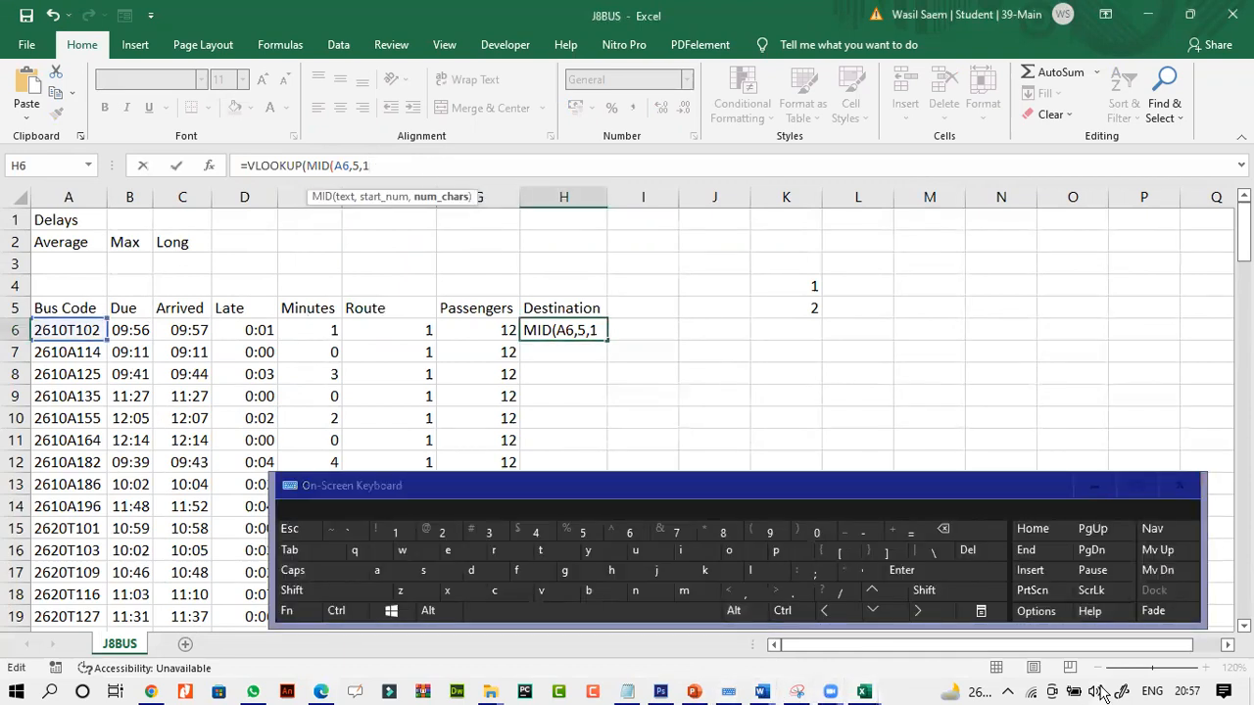
{"action": "left_click", "coordinate": [921, 591]}
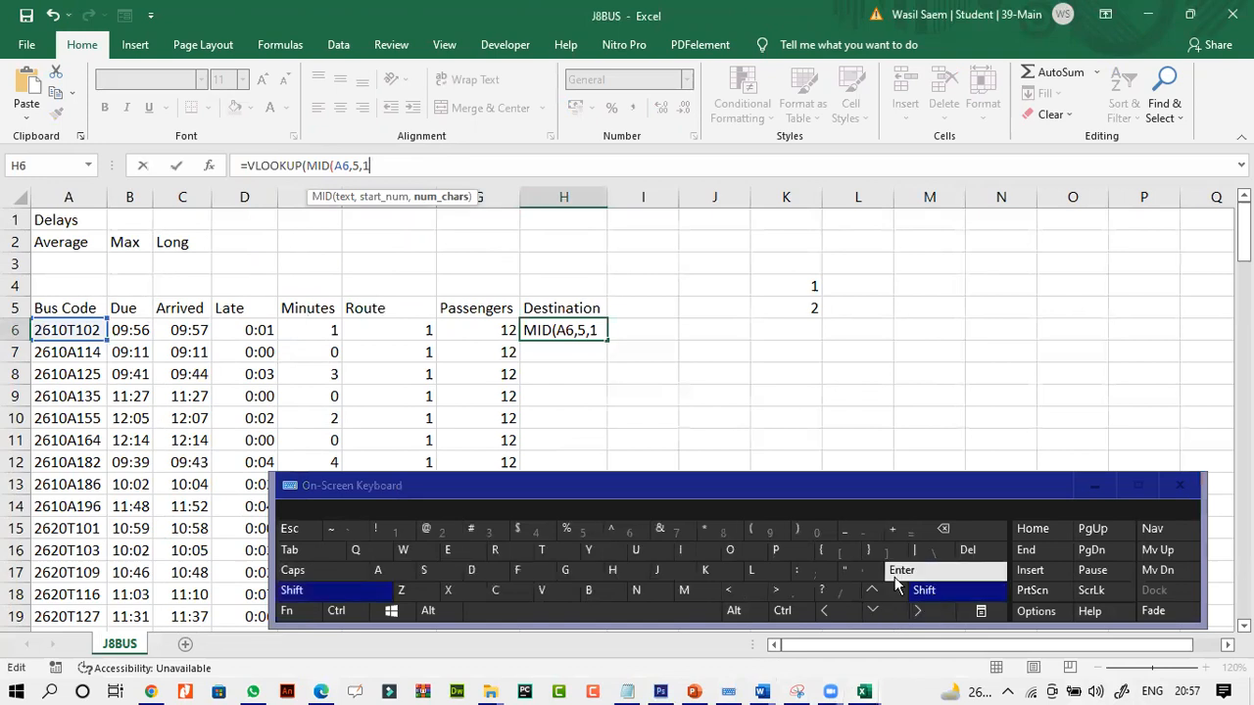
{"action": "left_click", "coordinate": [823, 530]}
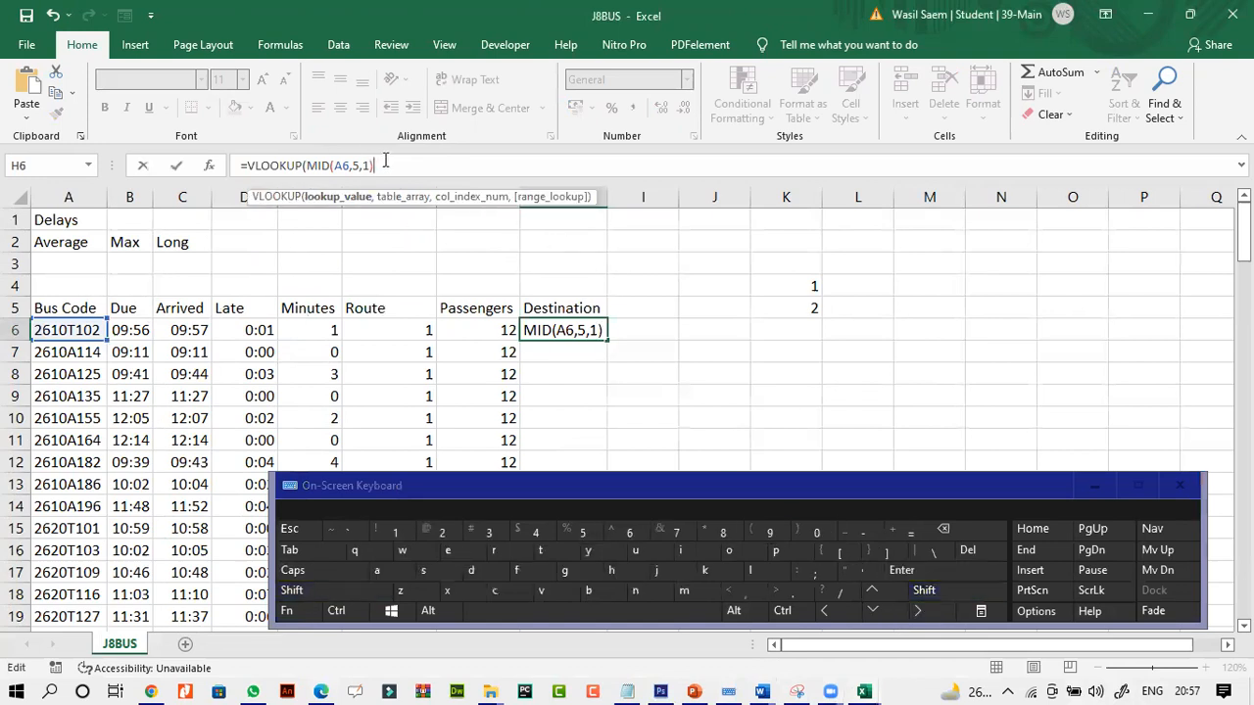
{"action": "left_click", "coordinate": [1103, 494]}
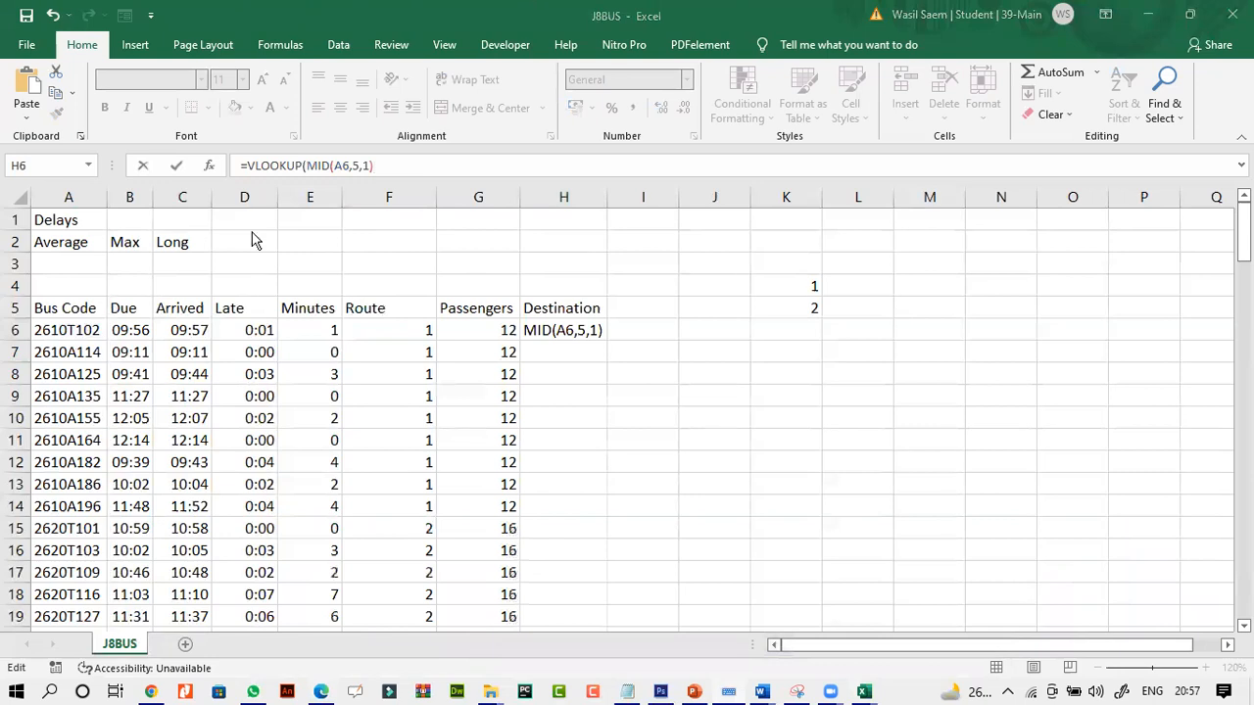
{"action": "left_click", "coordinate": [337, 166]}
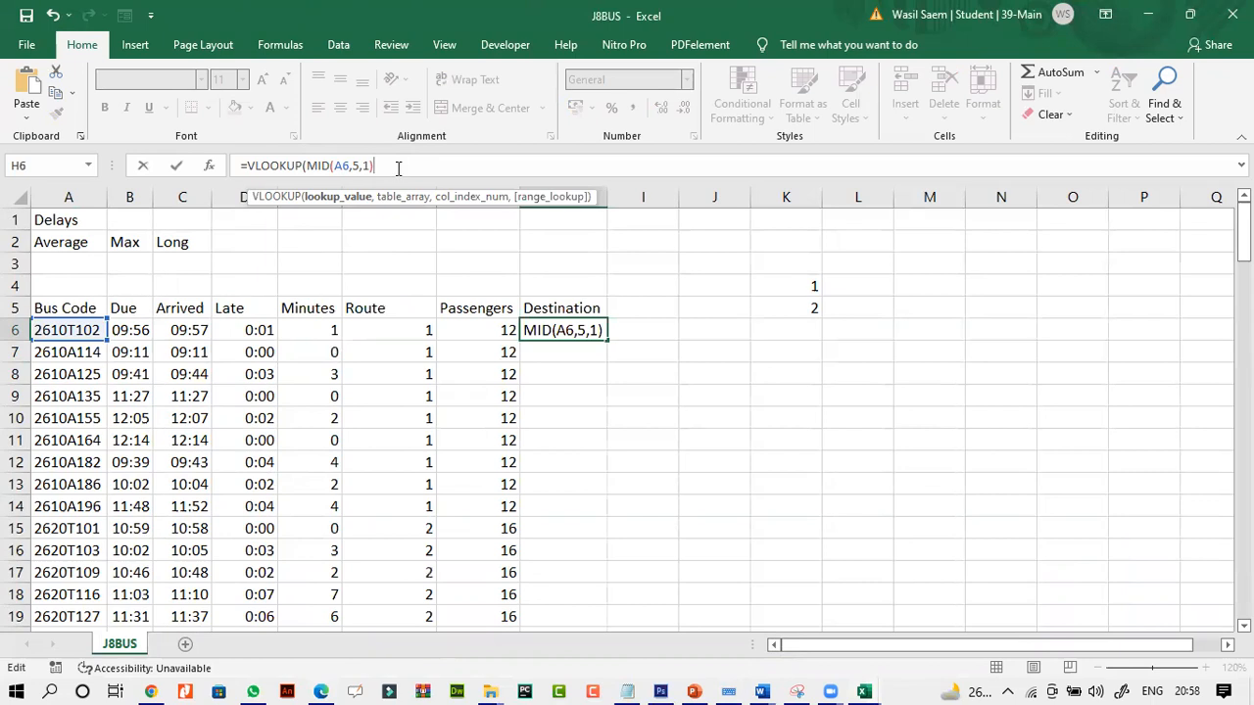
- Add the range $A$1:$B$7 in J8DEST as the VLOOKUP's table array
{"action": "type", "text": ","}
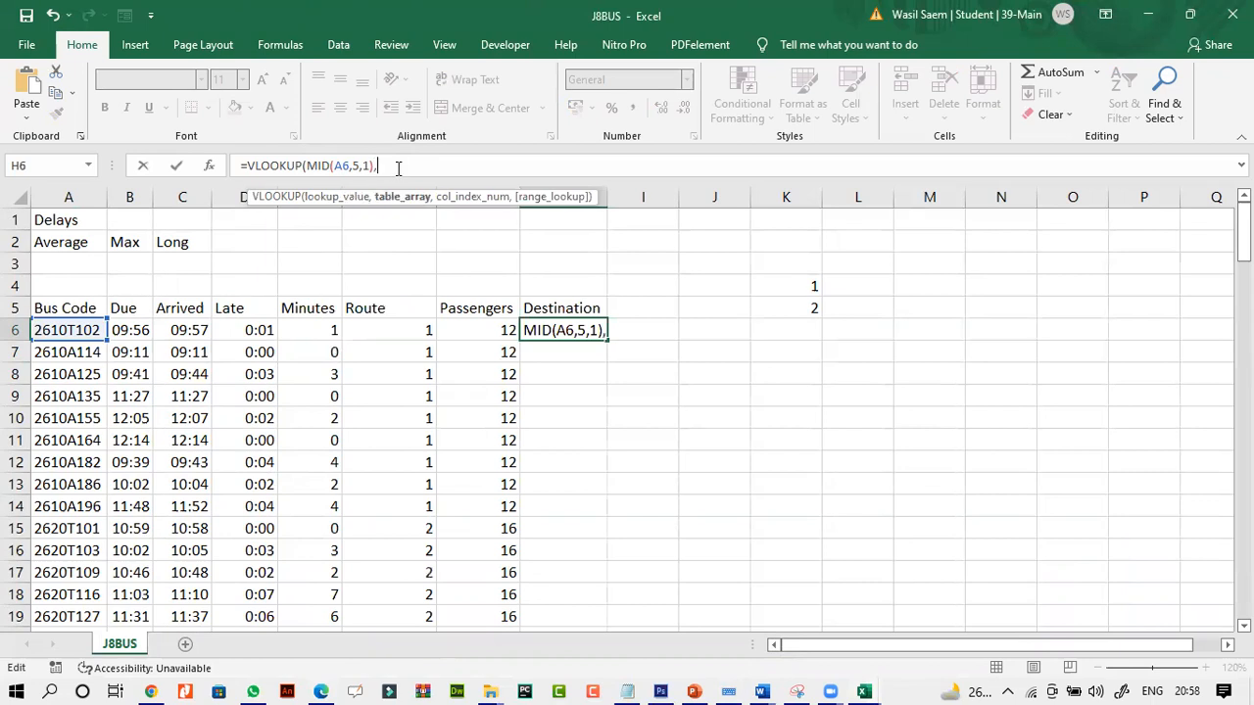
{"action": "left_click", "coordinate": [336, 165]}
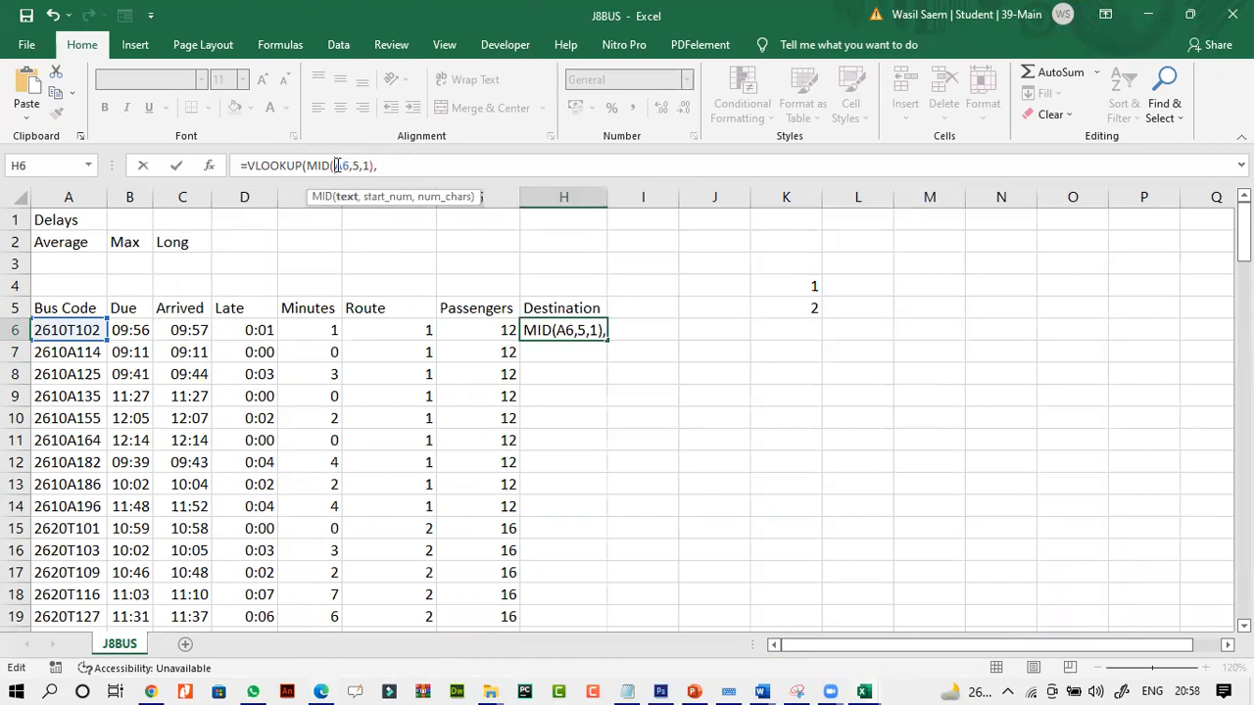
{"action": "left_click", "coordinate": [393, 166]}
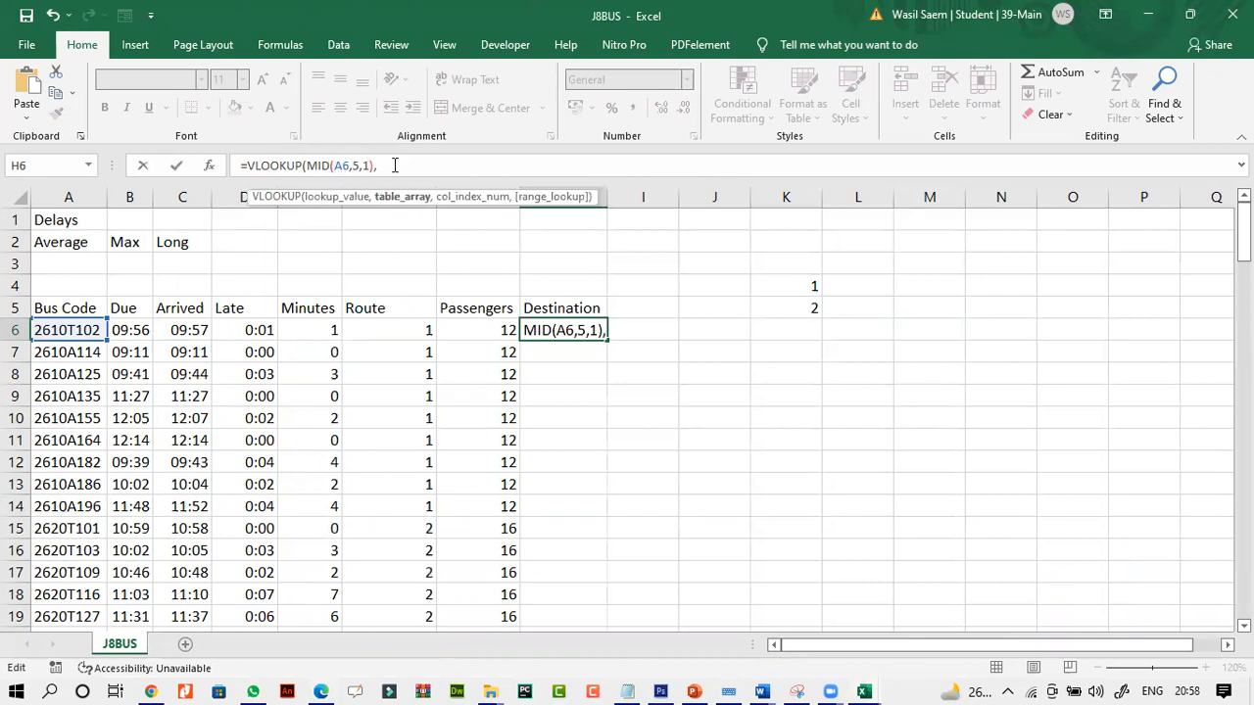
{"action": "mouse_move", "coordinate": [863, 692]}
{"action": "left_click", "coordinate": [1015, 609]}
{"action": "left_click_drag", "start_coordinate": [32, 214], "coordinate": [98, 324]}
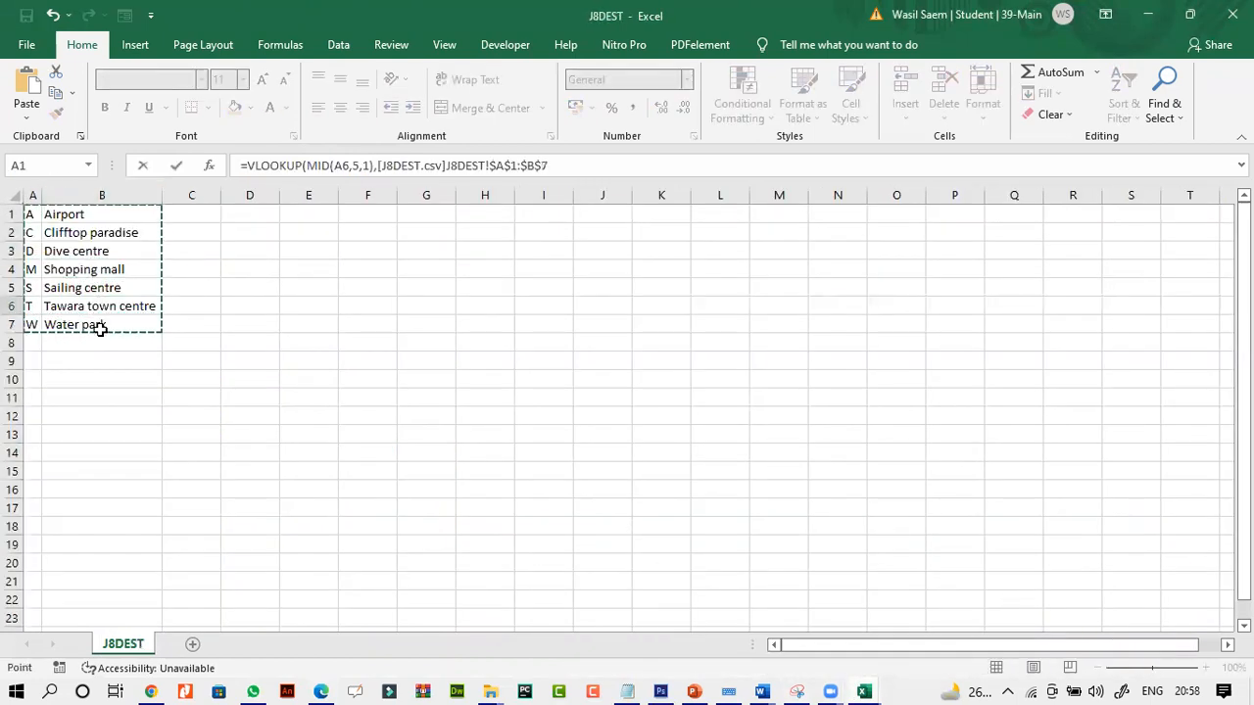
- Complete the VLOOKUP in H6 with column index 2 and accept the suggested correction that closes the formula
{"action": "left_click", "coordinate": [586, 170]}
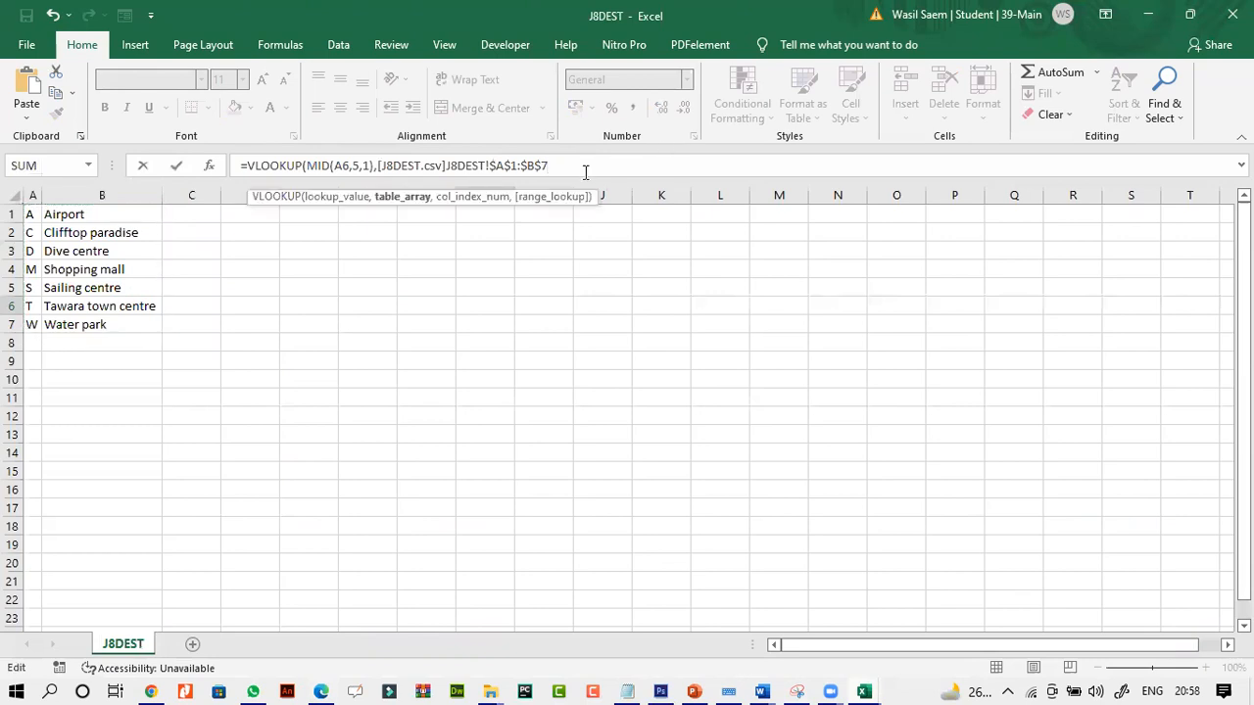
{"action": "type", "text": ",2"}
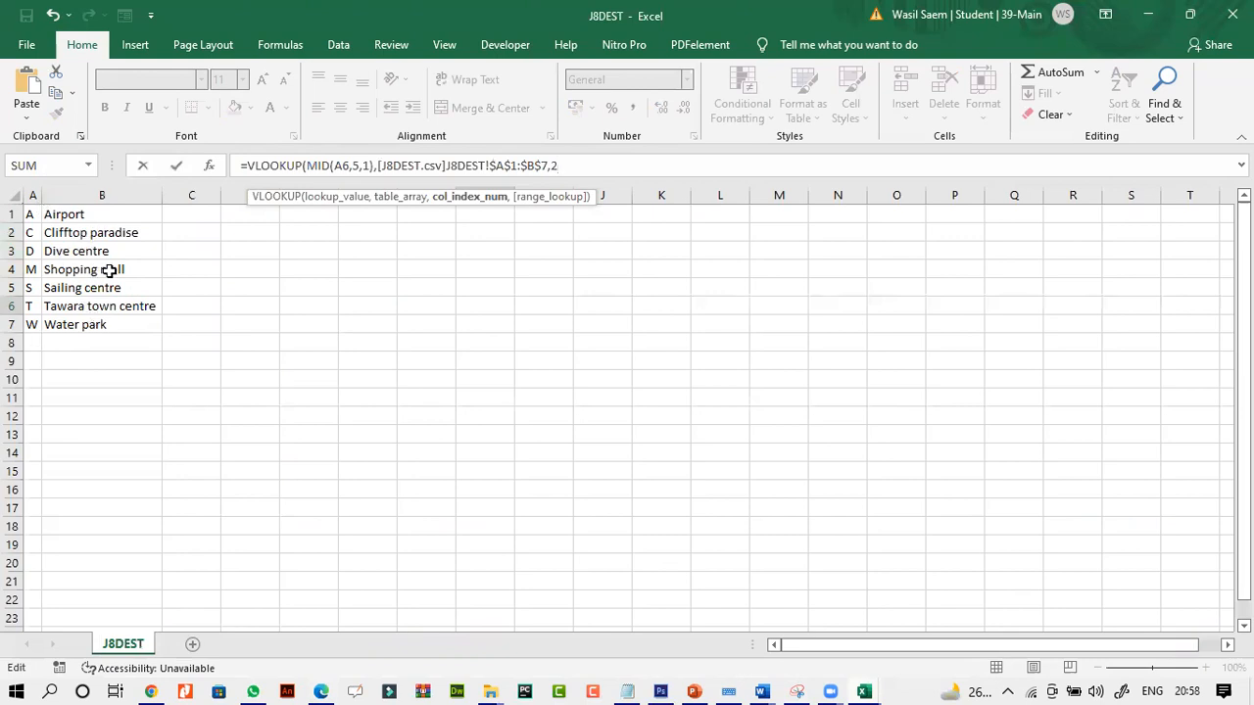
{"action": "key", "text": "Return"}
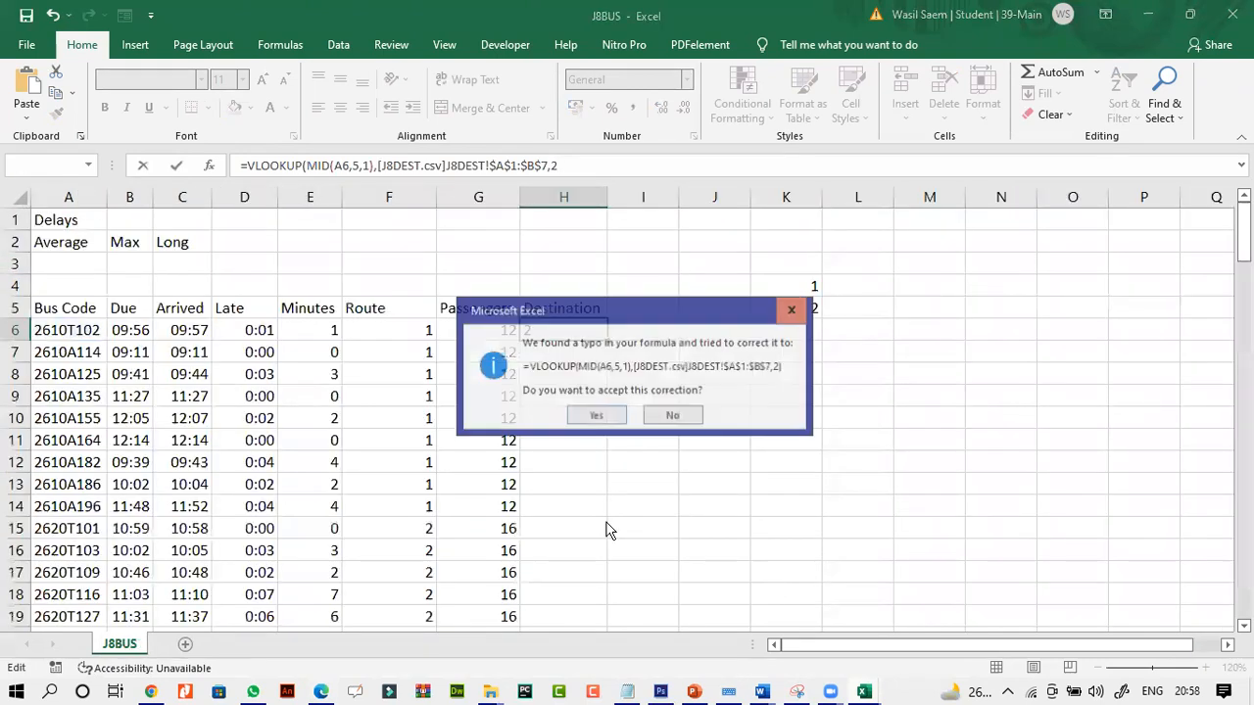
{"action": "left_click", "coordinate": [578, 414]}
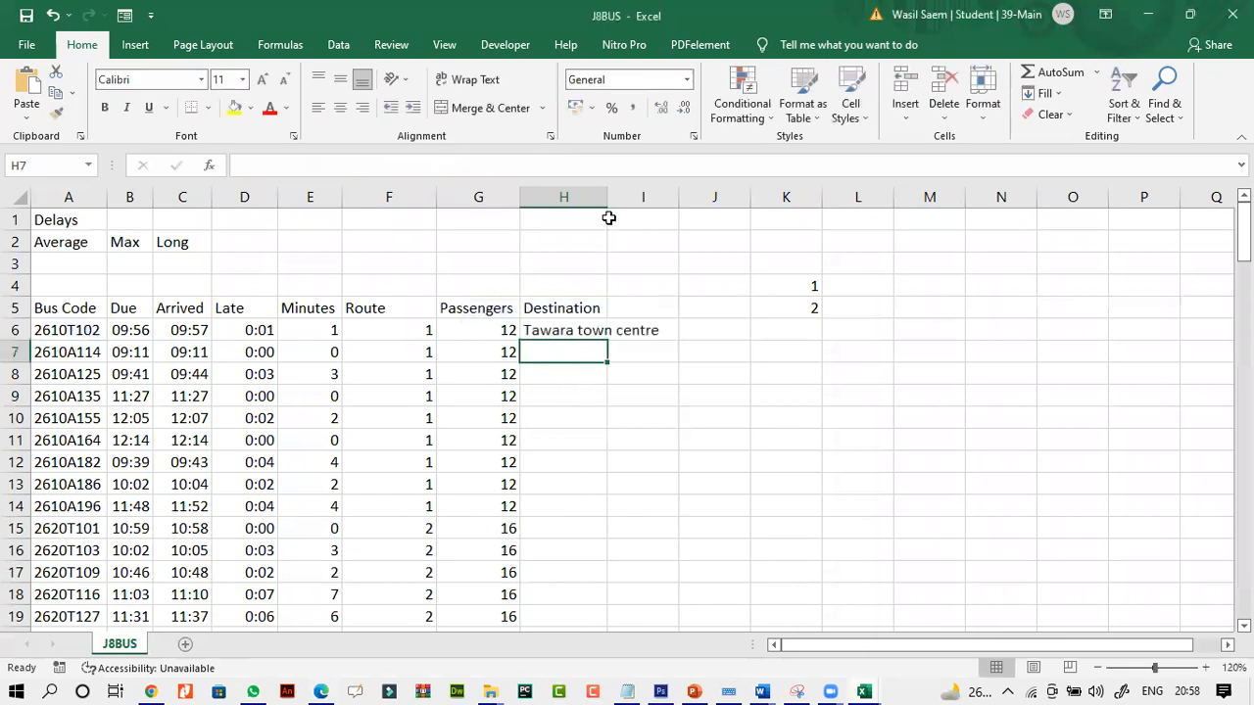
- Fit column H's width to its contents and fill the VLOOKUP formula from H6 down the Destination column
{"action": "left_click_drag", "start_coordinate": [602, 194], "coordinate": [605, 194]}
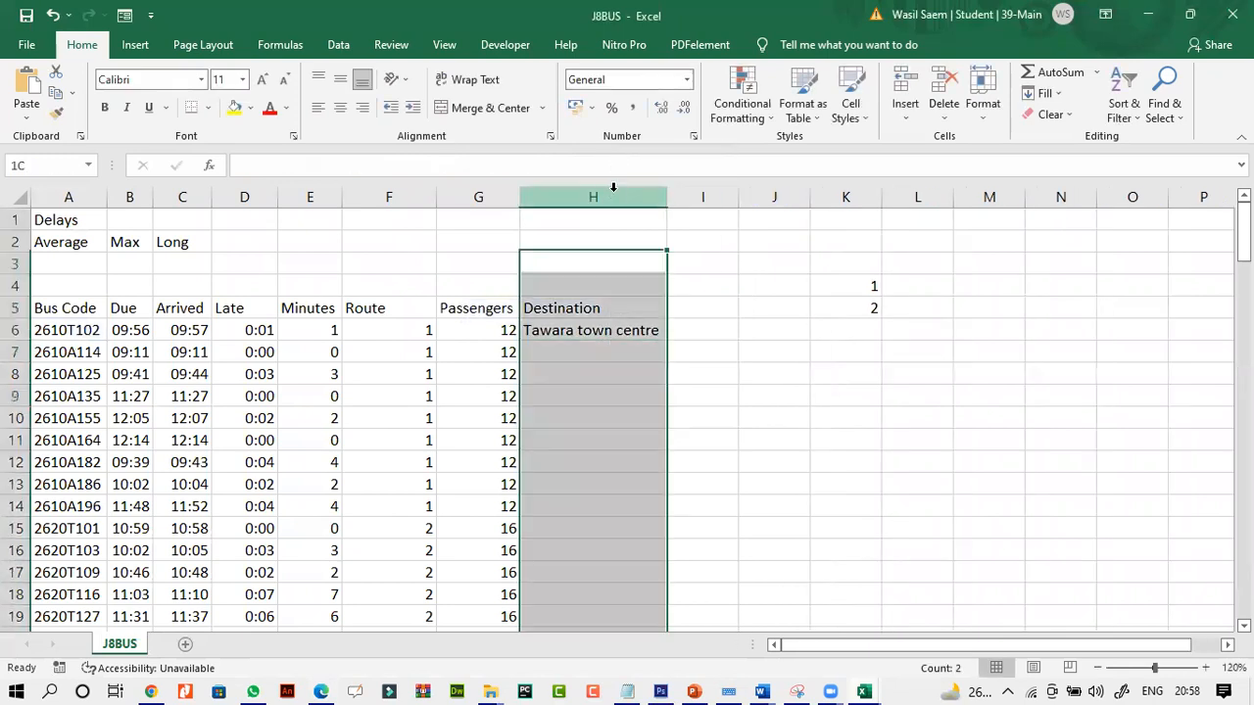
{"action": "double_click", "coordinate": [608, 194]}
{"action": "left_click", "coordinate": [605, 338]}
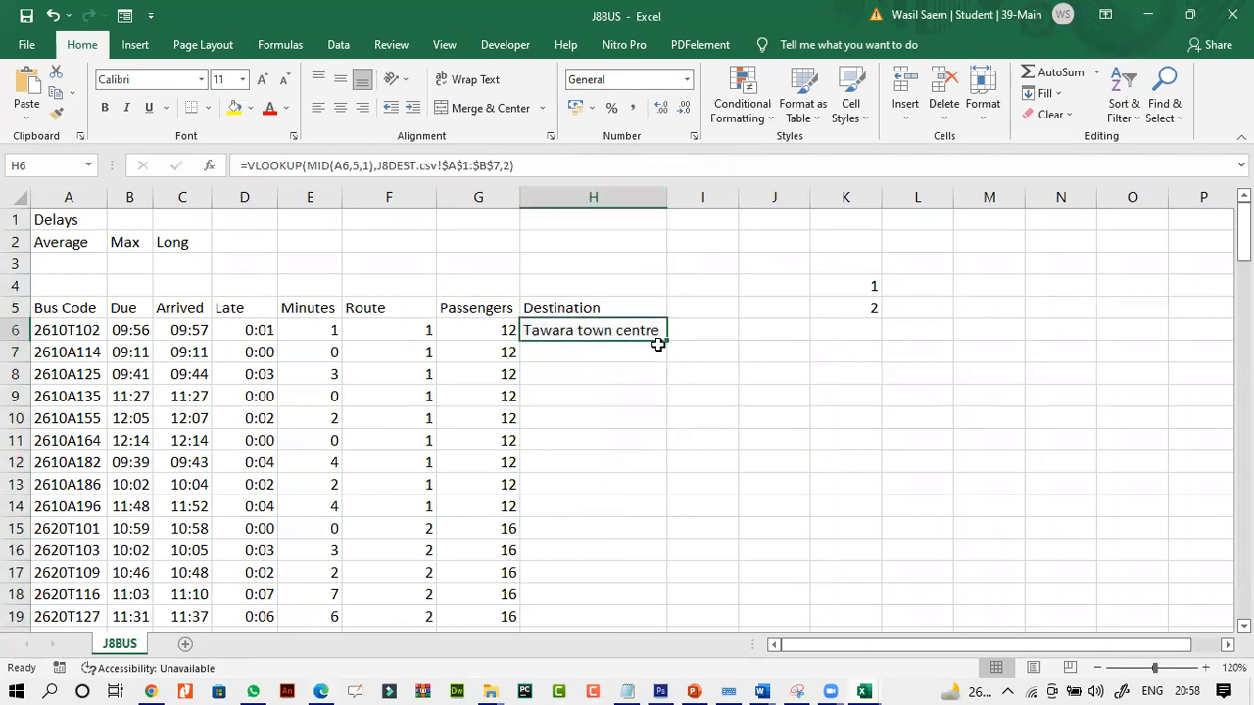
{"action": "double_click", "coordinate": [667, 335]}
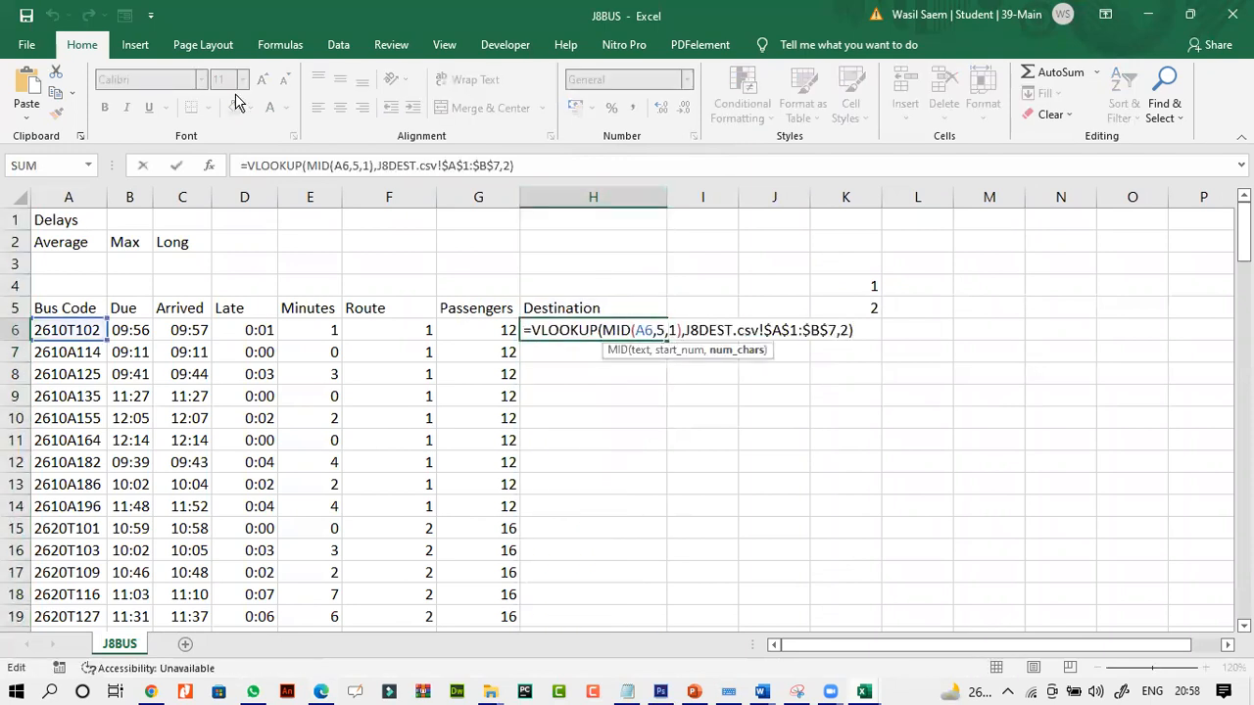
{"action": "left_click", "coordinate": [181, 165]}
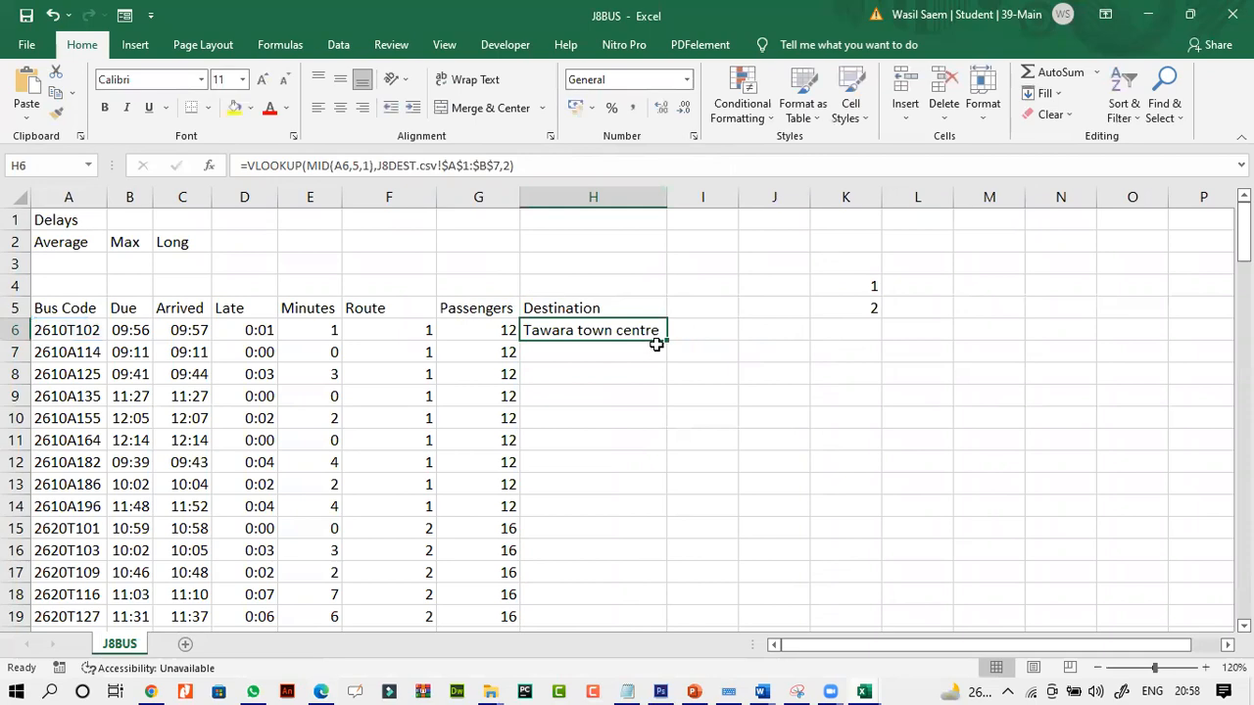
{"action": "double_click", "coordinate": [665, 341]}
{"action": "left_click", "coordinate": [652, 353]}
{"action": "scroll", "coordinate": [623, 509], "scroll_direction": "down", "scroll_amount": 12}
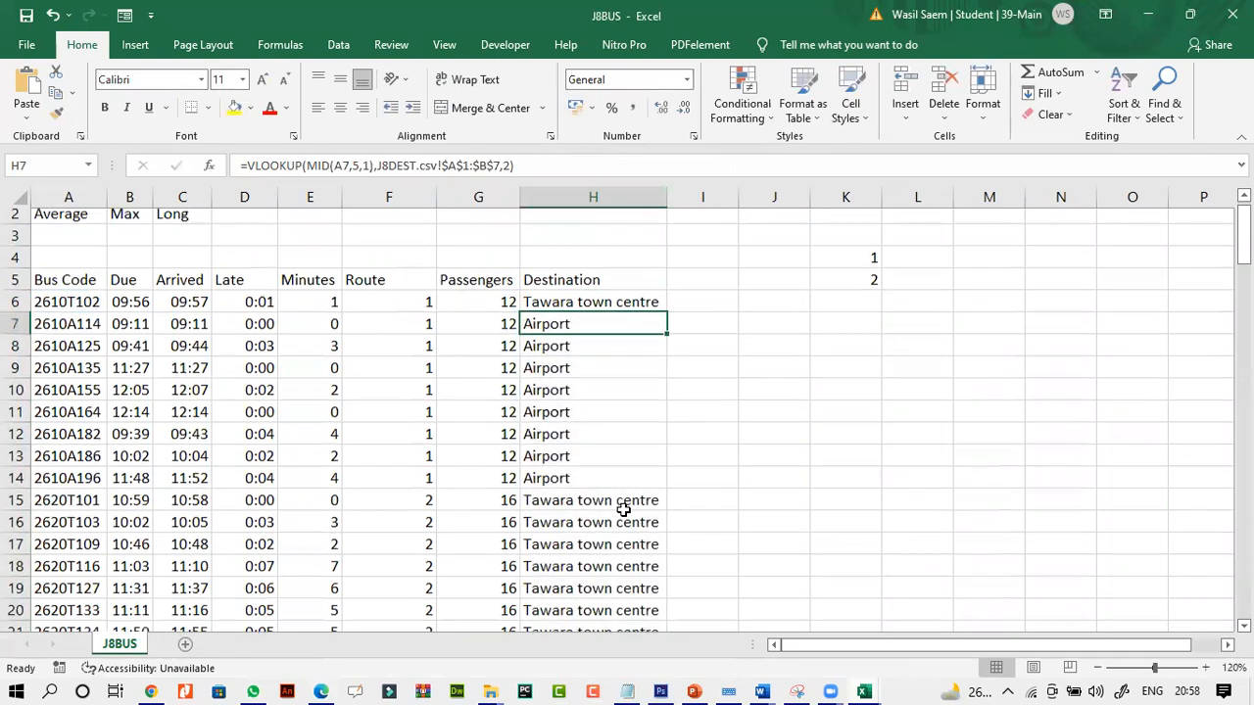
{"action": "scroll", "coordinate": [622, 510], "scroll_direction": "down", "scroll_amount": 10}
{"action": "scroll", "coordinate": [623, 509], "scroll_direction": "up", "scroll_amount": 20}
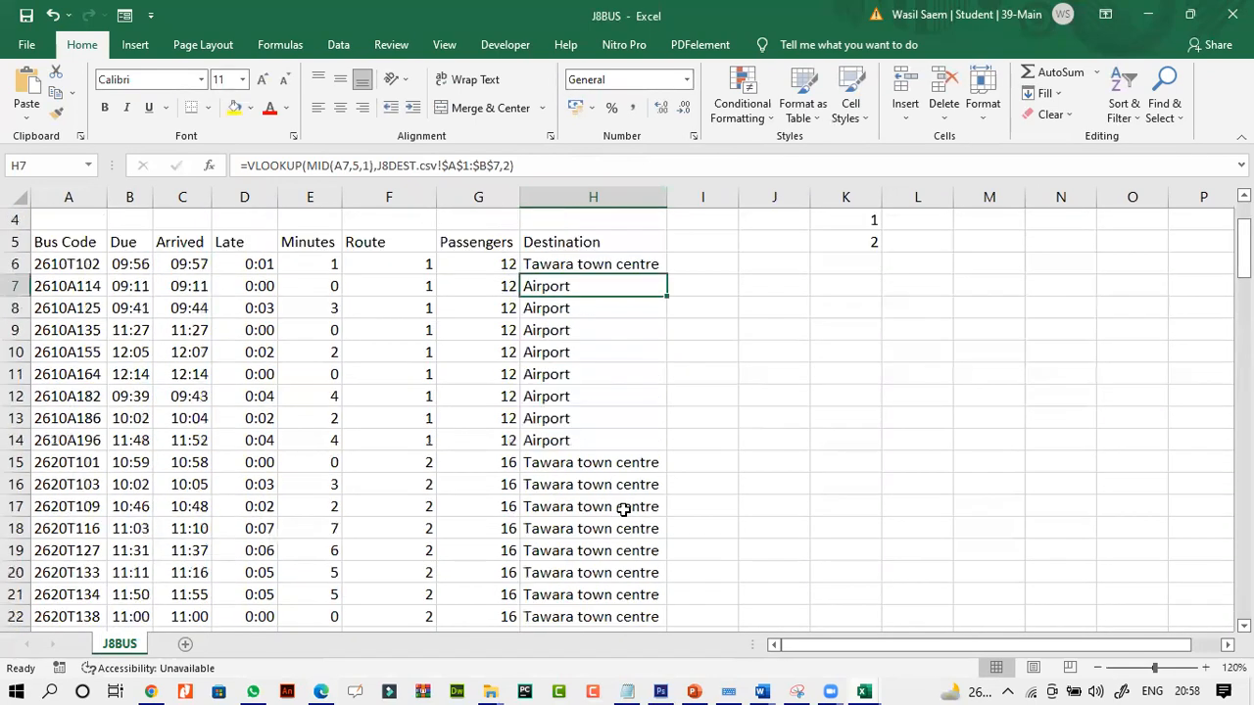
- Switch to 9713_s08_qp_2.pdf in Edge, circle the [8] marks beside task 8, and return to J8BUS in Excel
{"action": "left_click", "coordinate": [320, 691]}
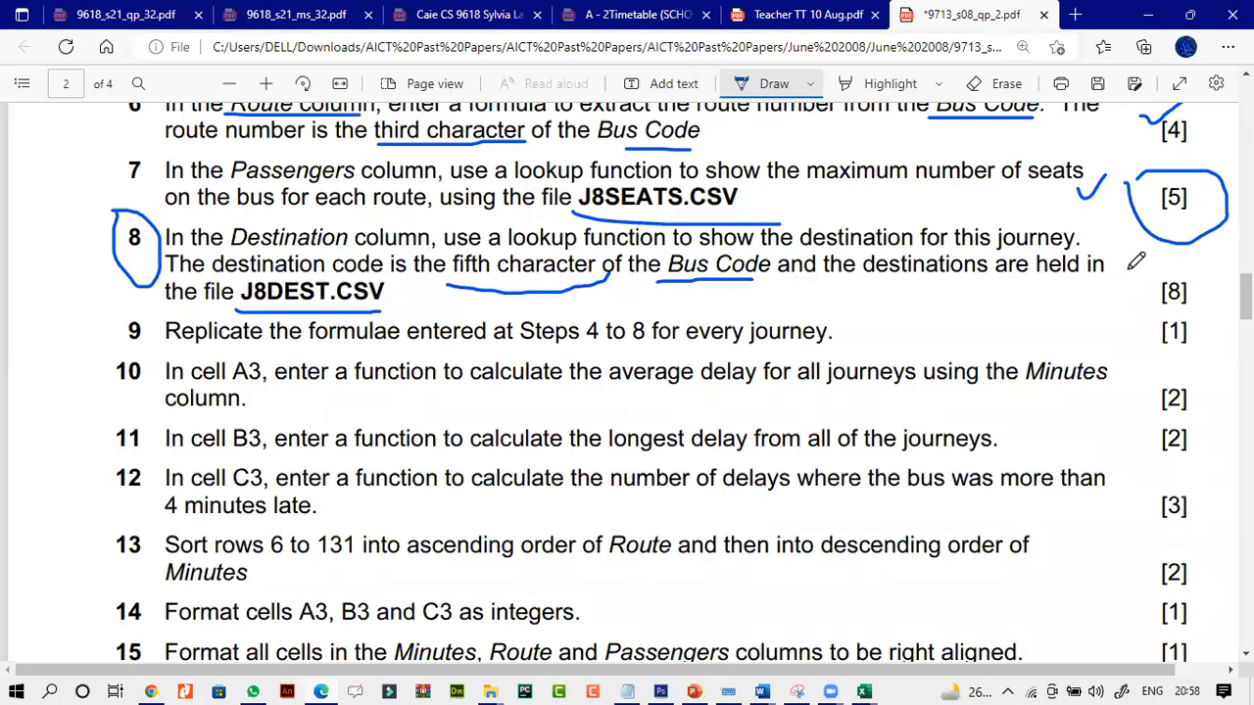
{"action": "mouse_move", "coordinate": [1141, 285]}
{"action": "left_mouse_down"}
{"action": "mouse_move", "coordinate": [1175, 311]}
{"action": "mouse_move", "coordinate": [1201, 263]}
{"action": "mouse_move", "coordinate": [1146, 257]}
{"action": "mouse_move", "coordinate": [1141, 272]}
{"action": "left_mouse_up"}
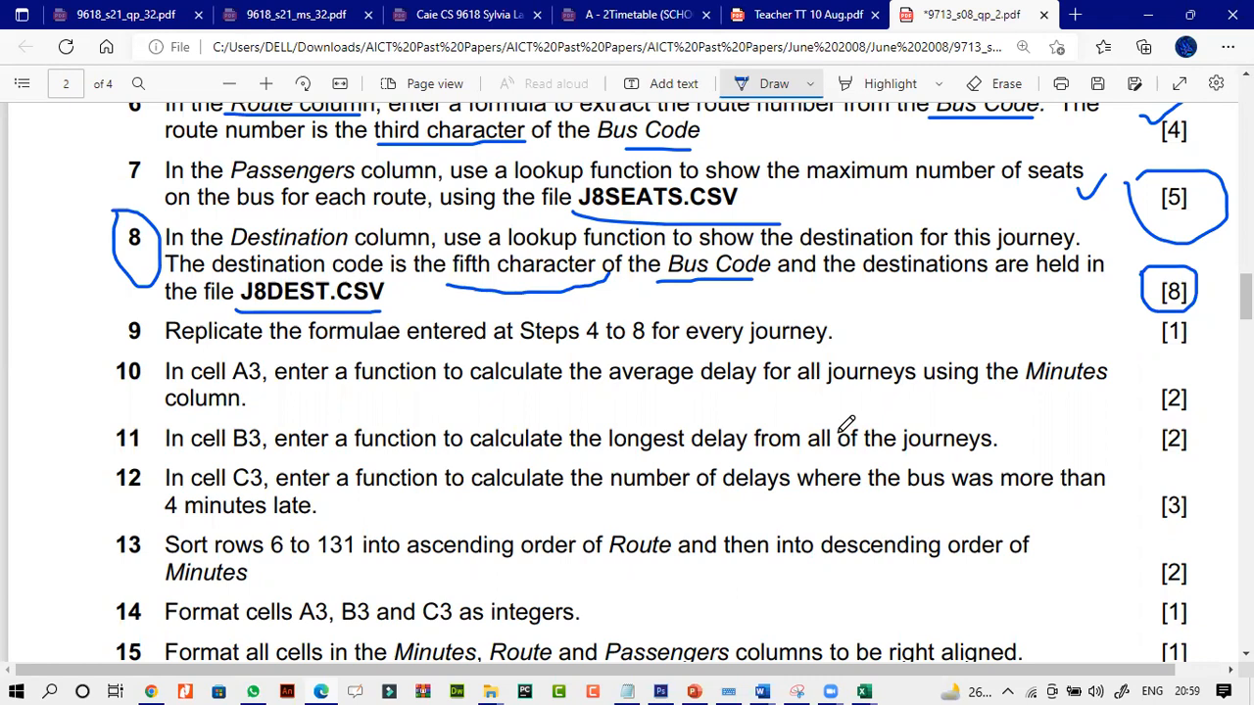
{"action": "left_click", "coordinate": [863, 692]}
{"action": "left_click", "coordinate": [625, 619]}
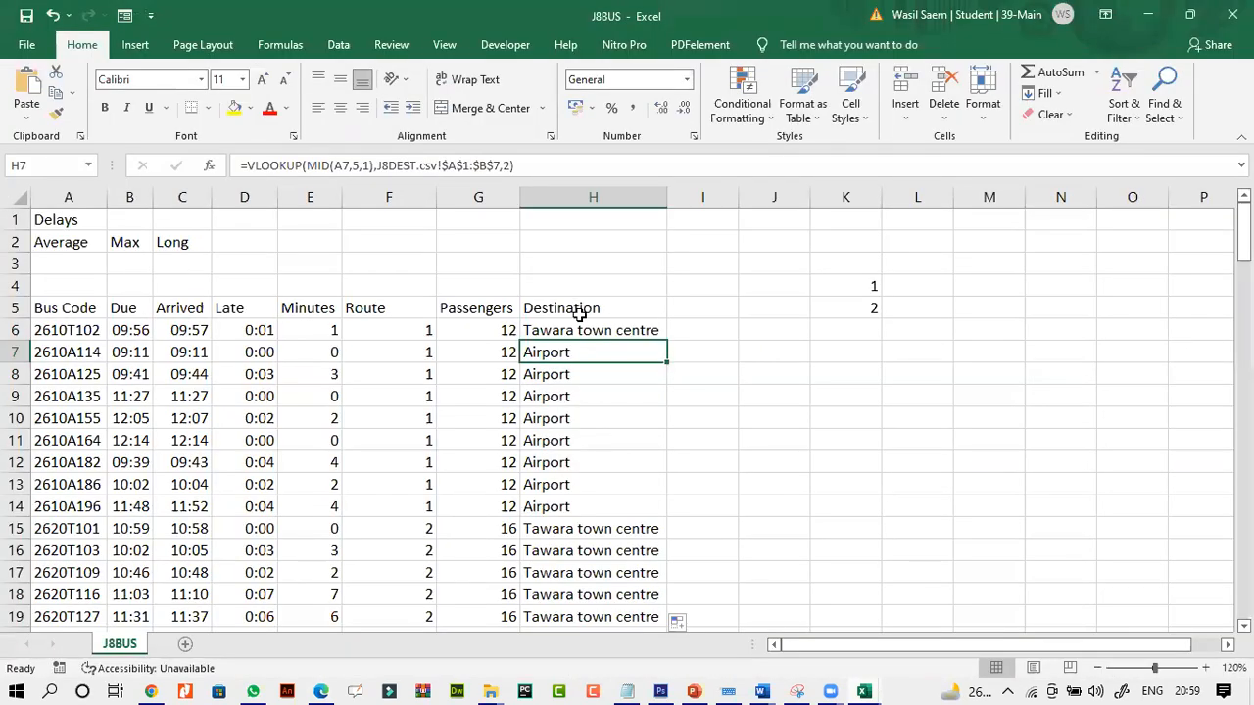
- Replicate H6's Destination formula again for every journey in J8BUS and reselect H6
{"action": "left_click", "coordinate": [602, 333]}
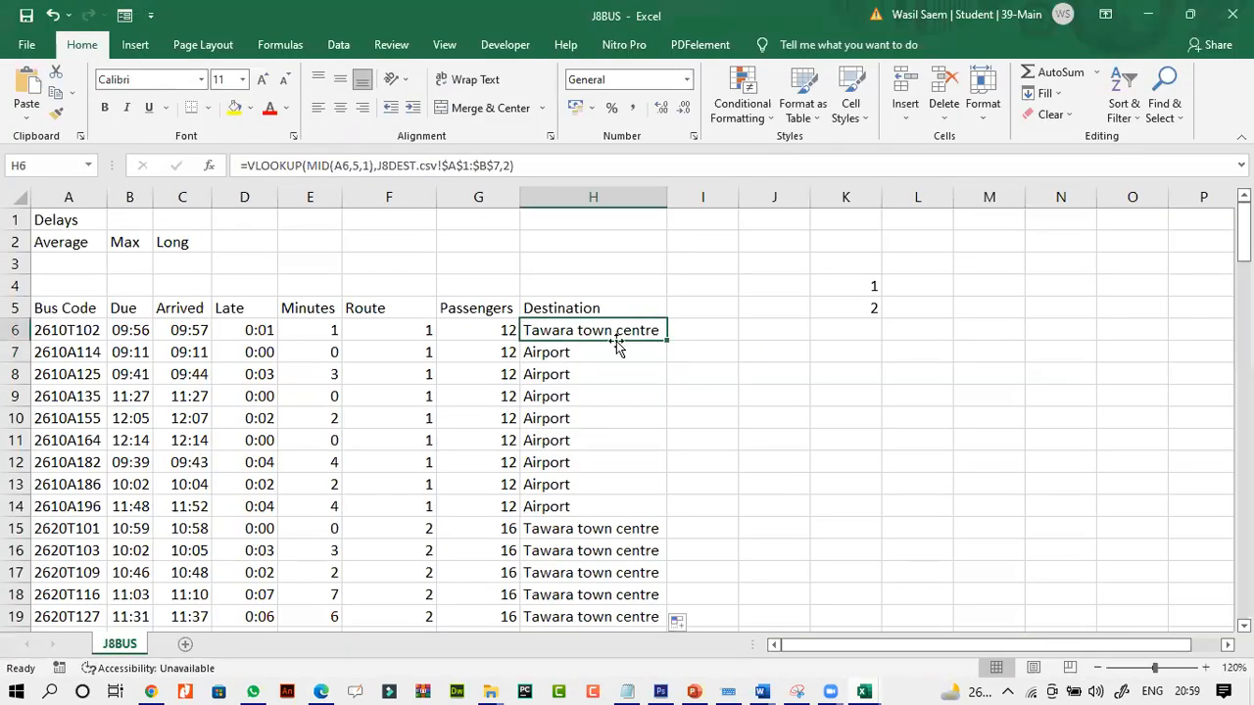
{"action": "double_click", "coordinate": [668, 343]}
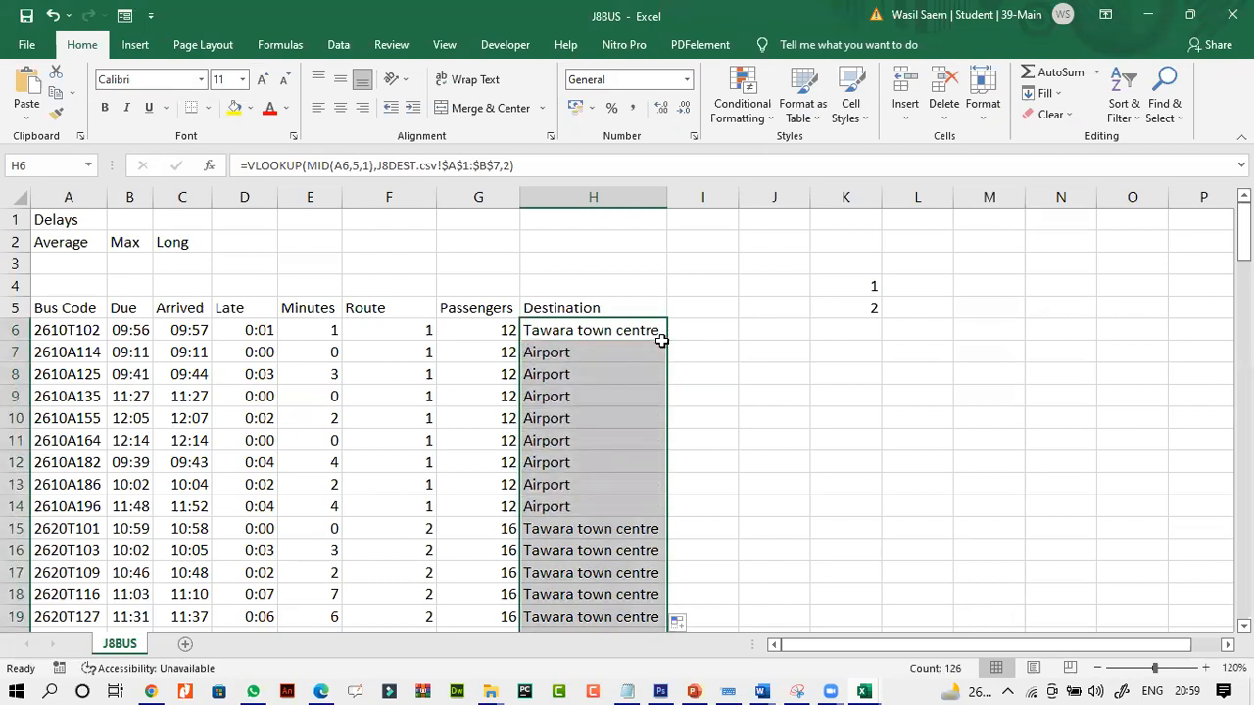
{"action": "left_click", "coordinate": [664, 338]}
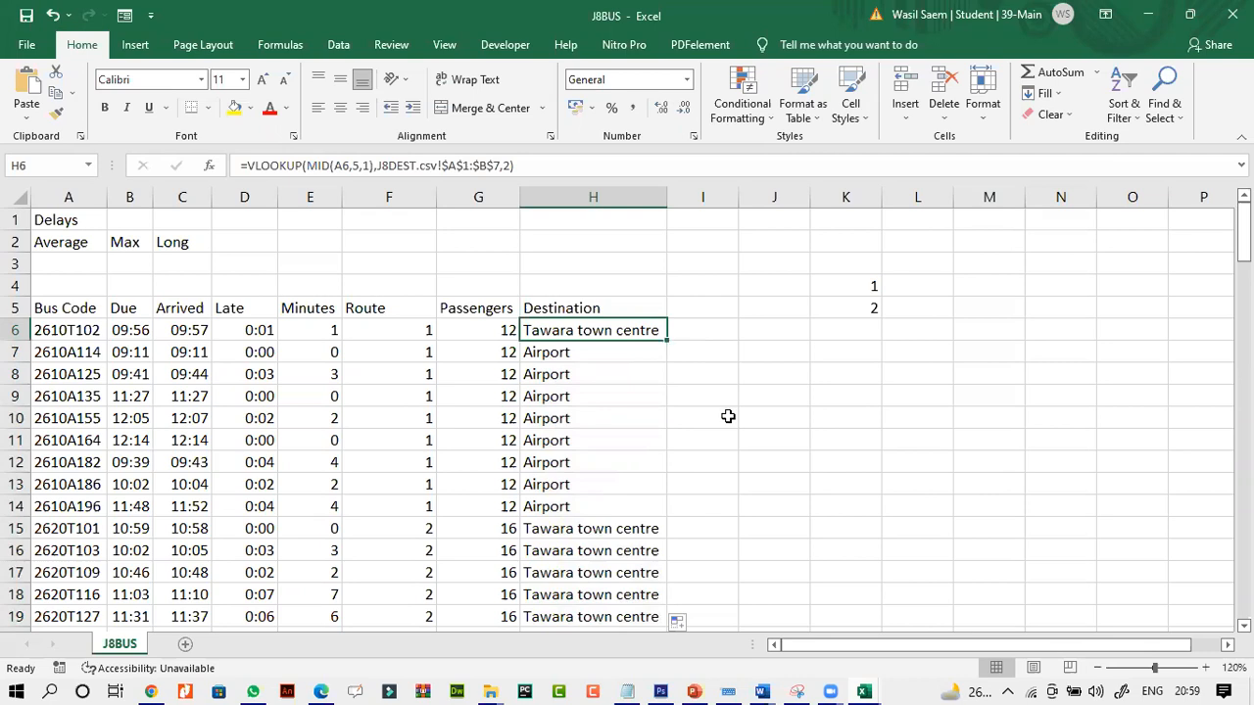
{"action": "left_click", "coordinate": [630, 468]}
{"action": "left_click", "coordinate": [623, 392]}
{"action": "left_click", "coordinate": [621, 330]}
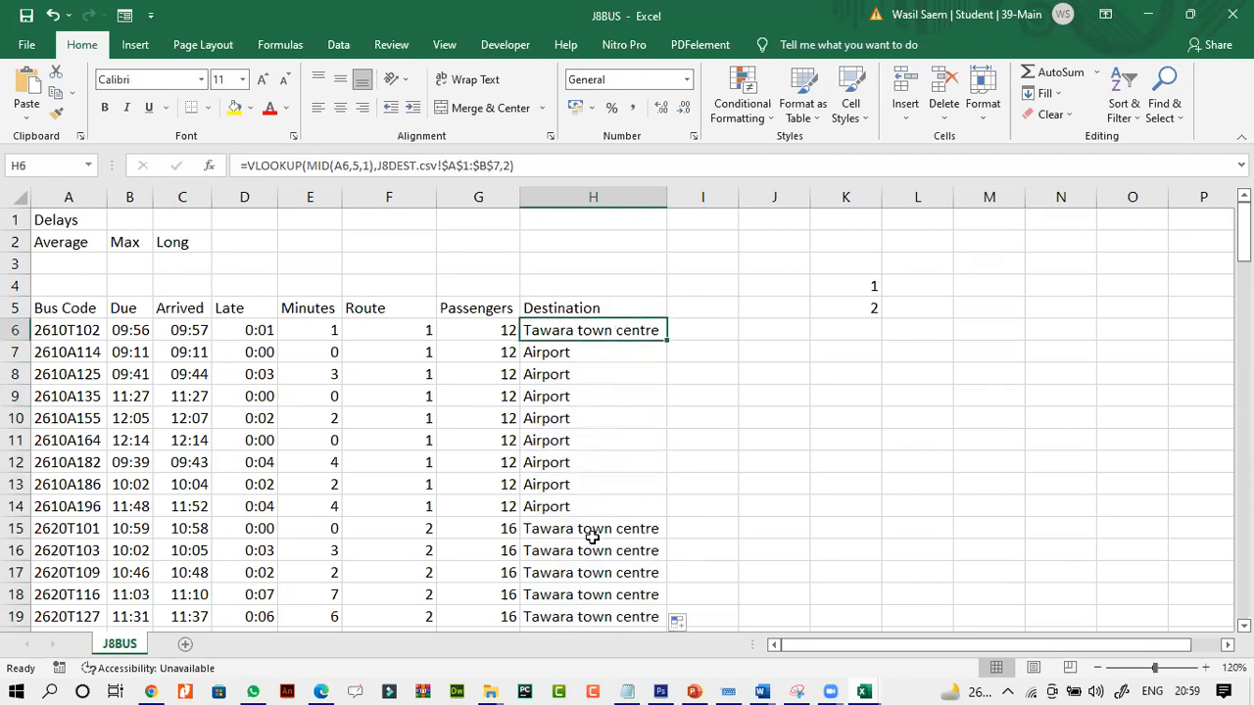